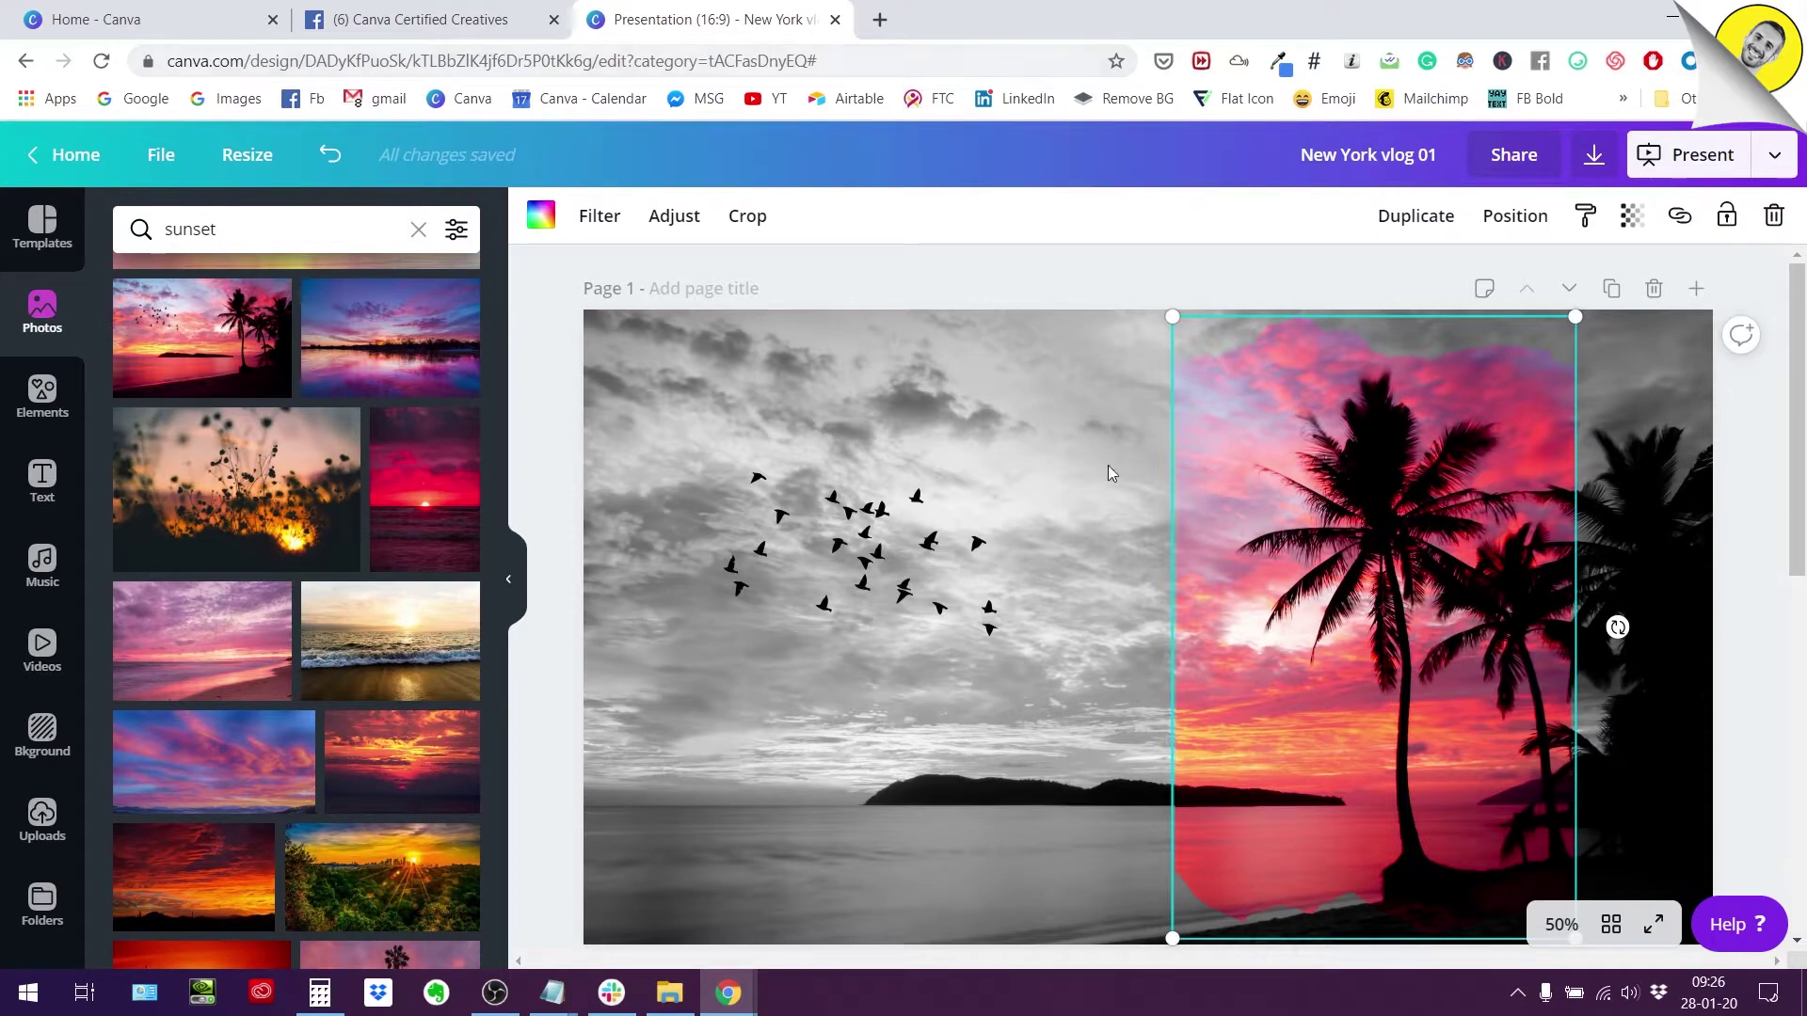
Inspect slide 1's colour palm photo and grey background, closing the filter presets unchanged.
scroll(1108, 468, down, 4)
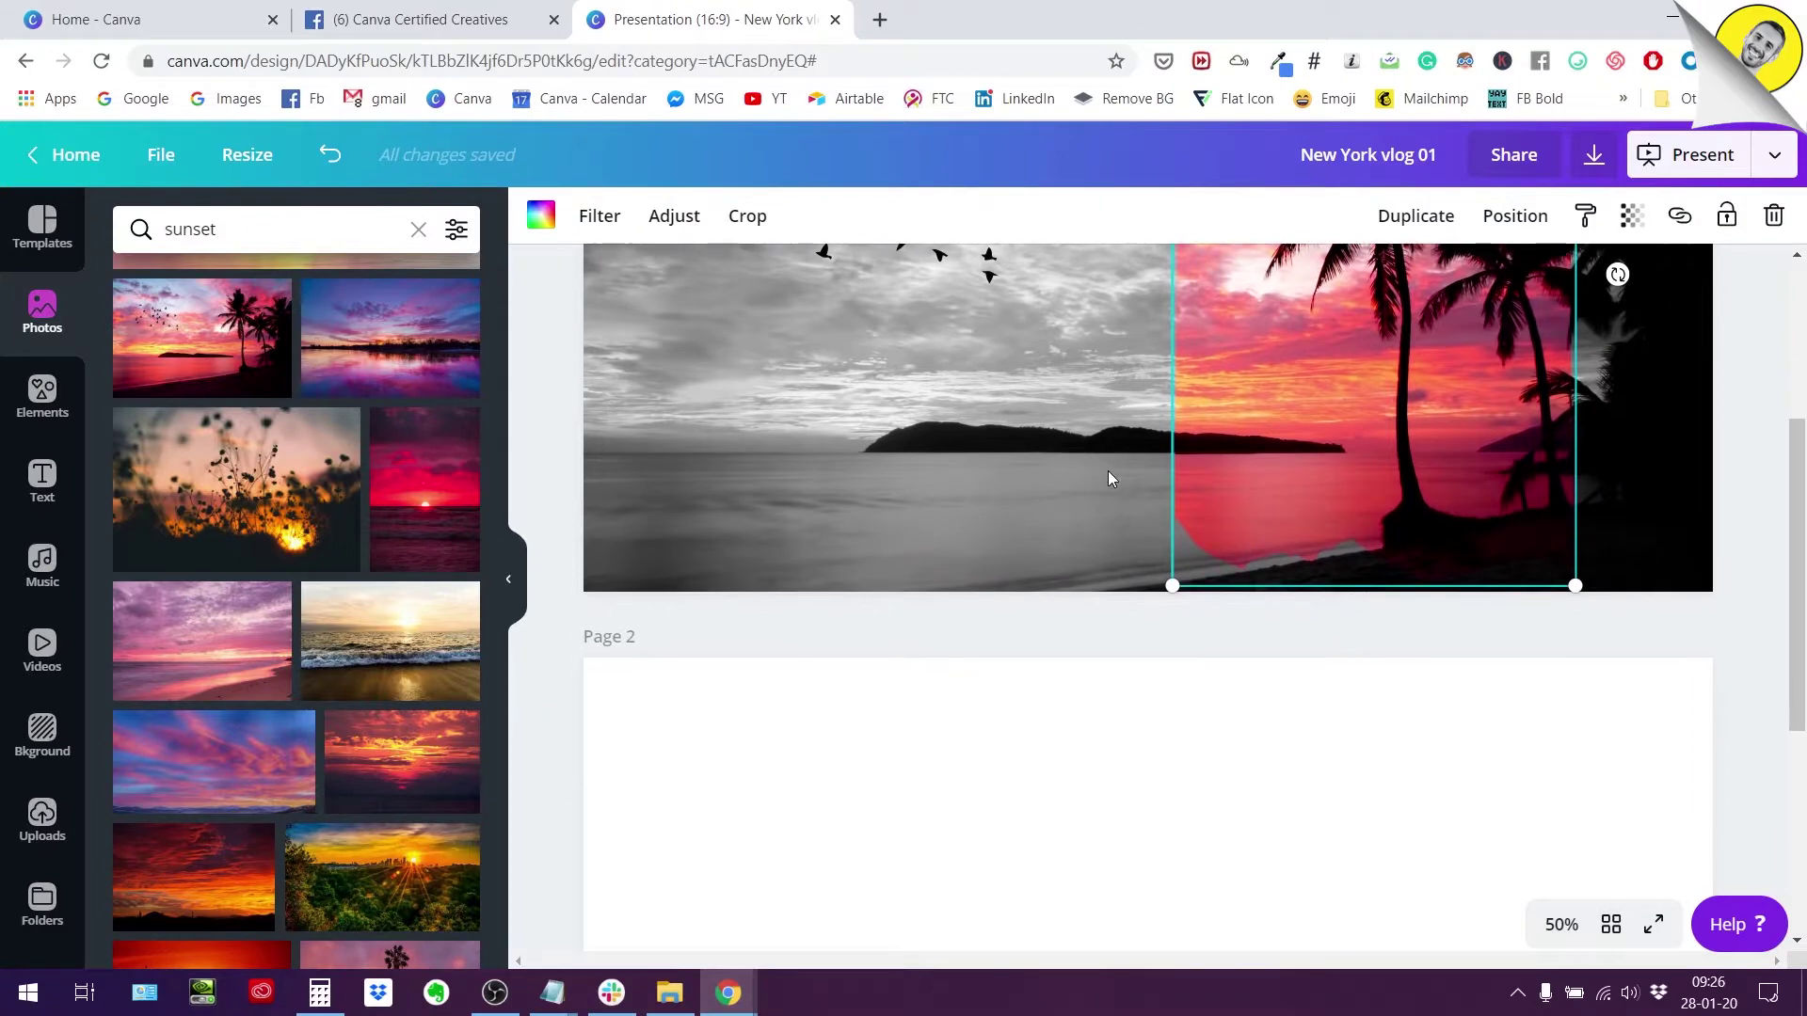
scroll(1108, 478, down, 3)
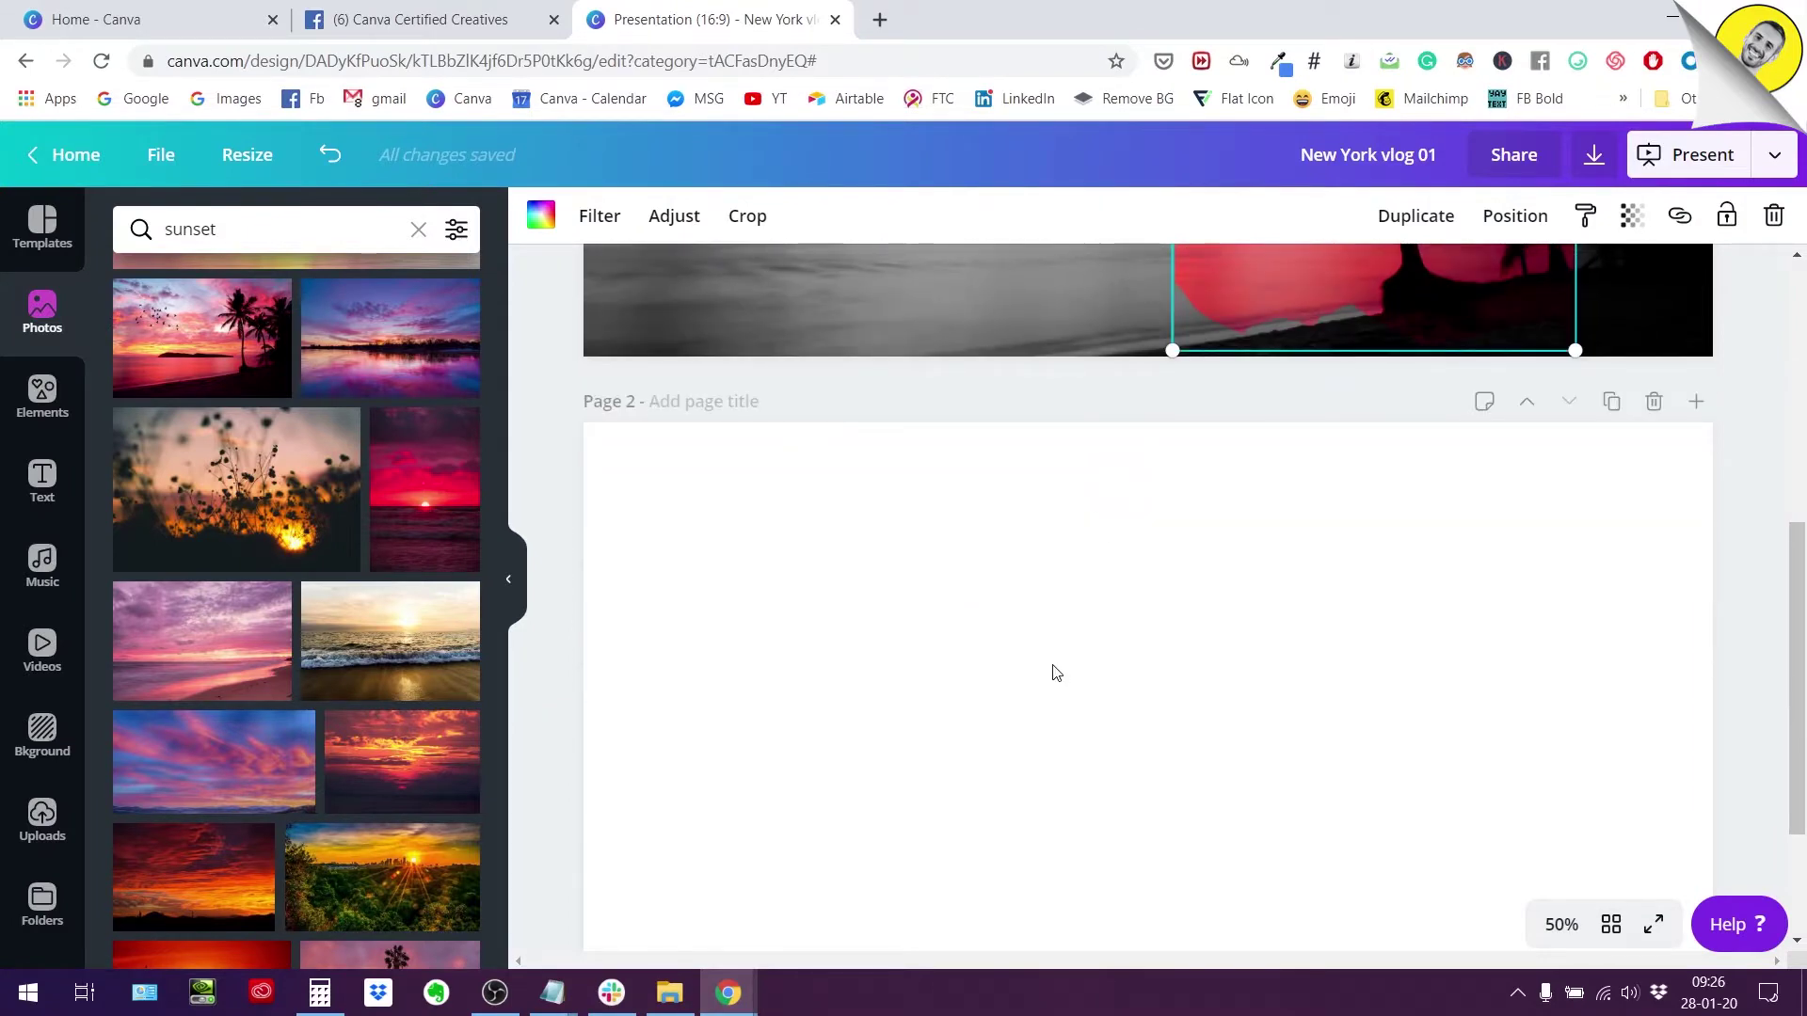
click(1056, 666)
scroll(988, 618, up, 7)
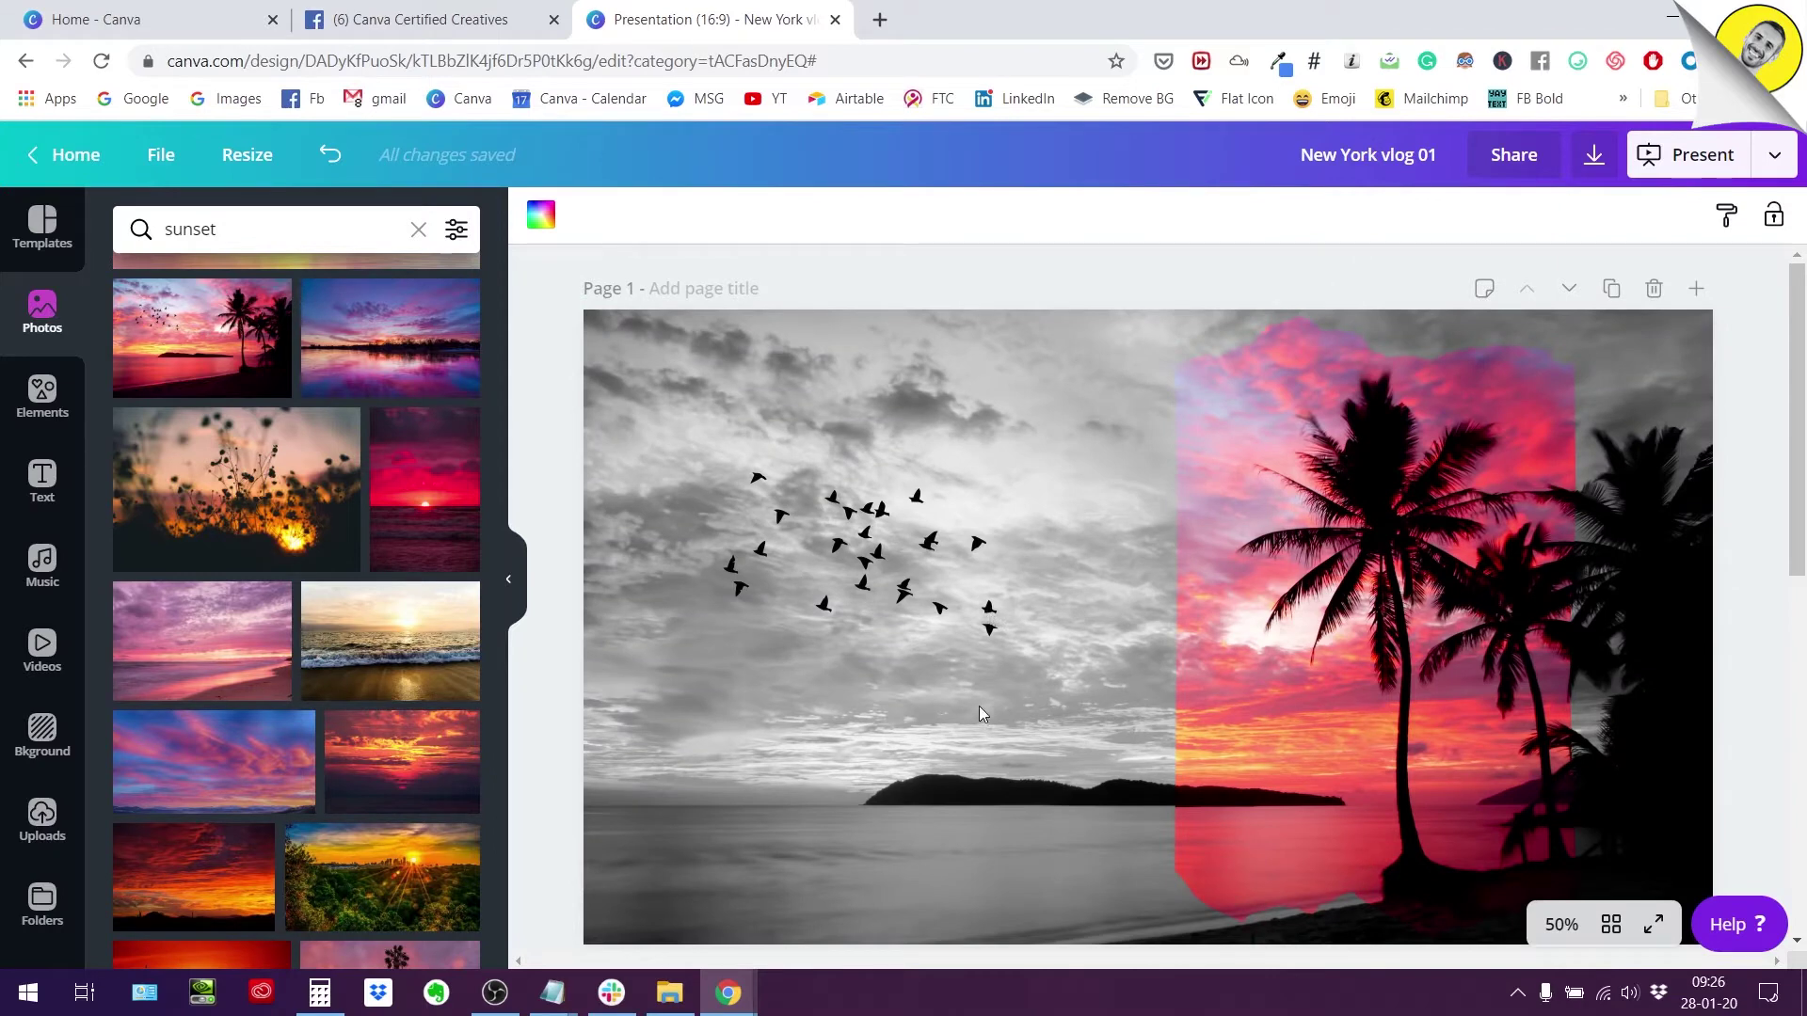
click(1352, 620)
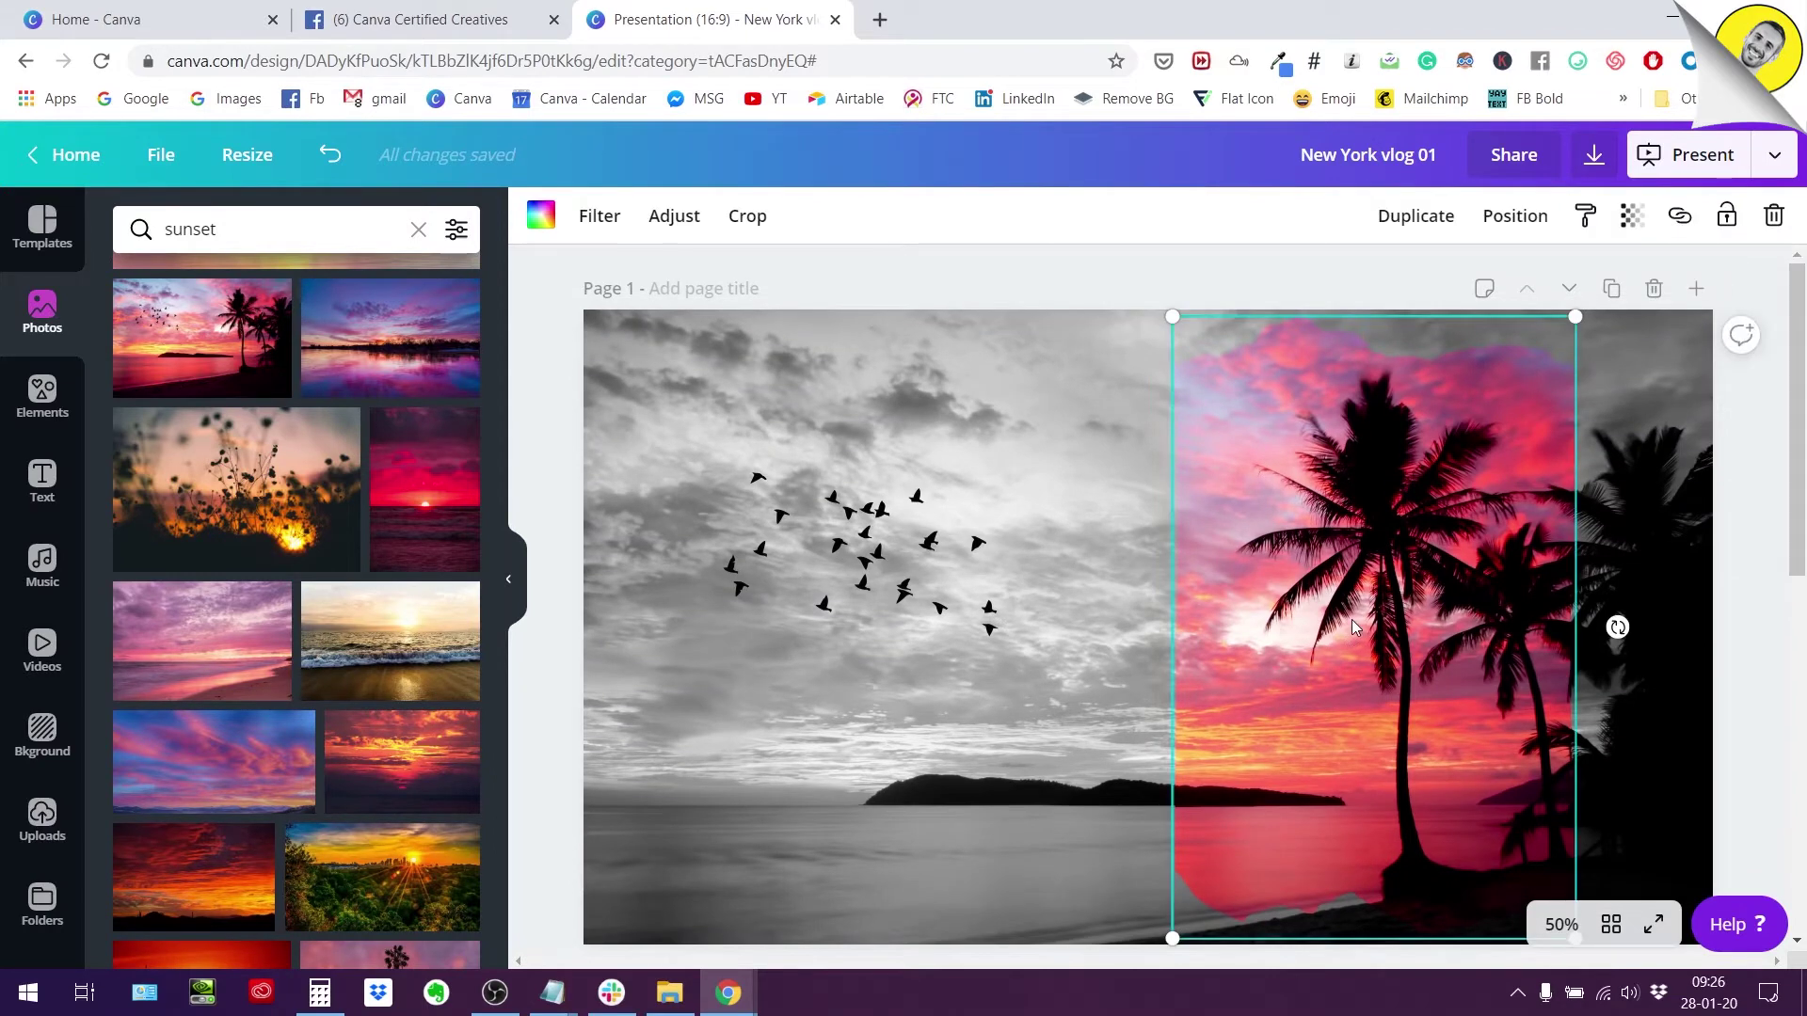
click(955, 612)
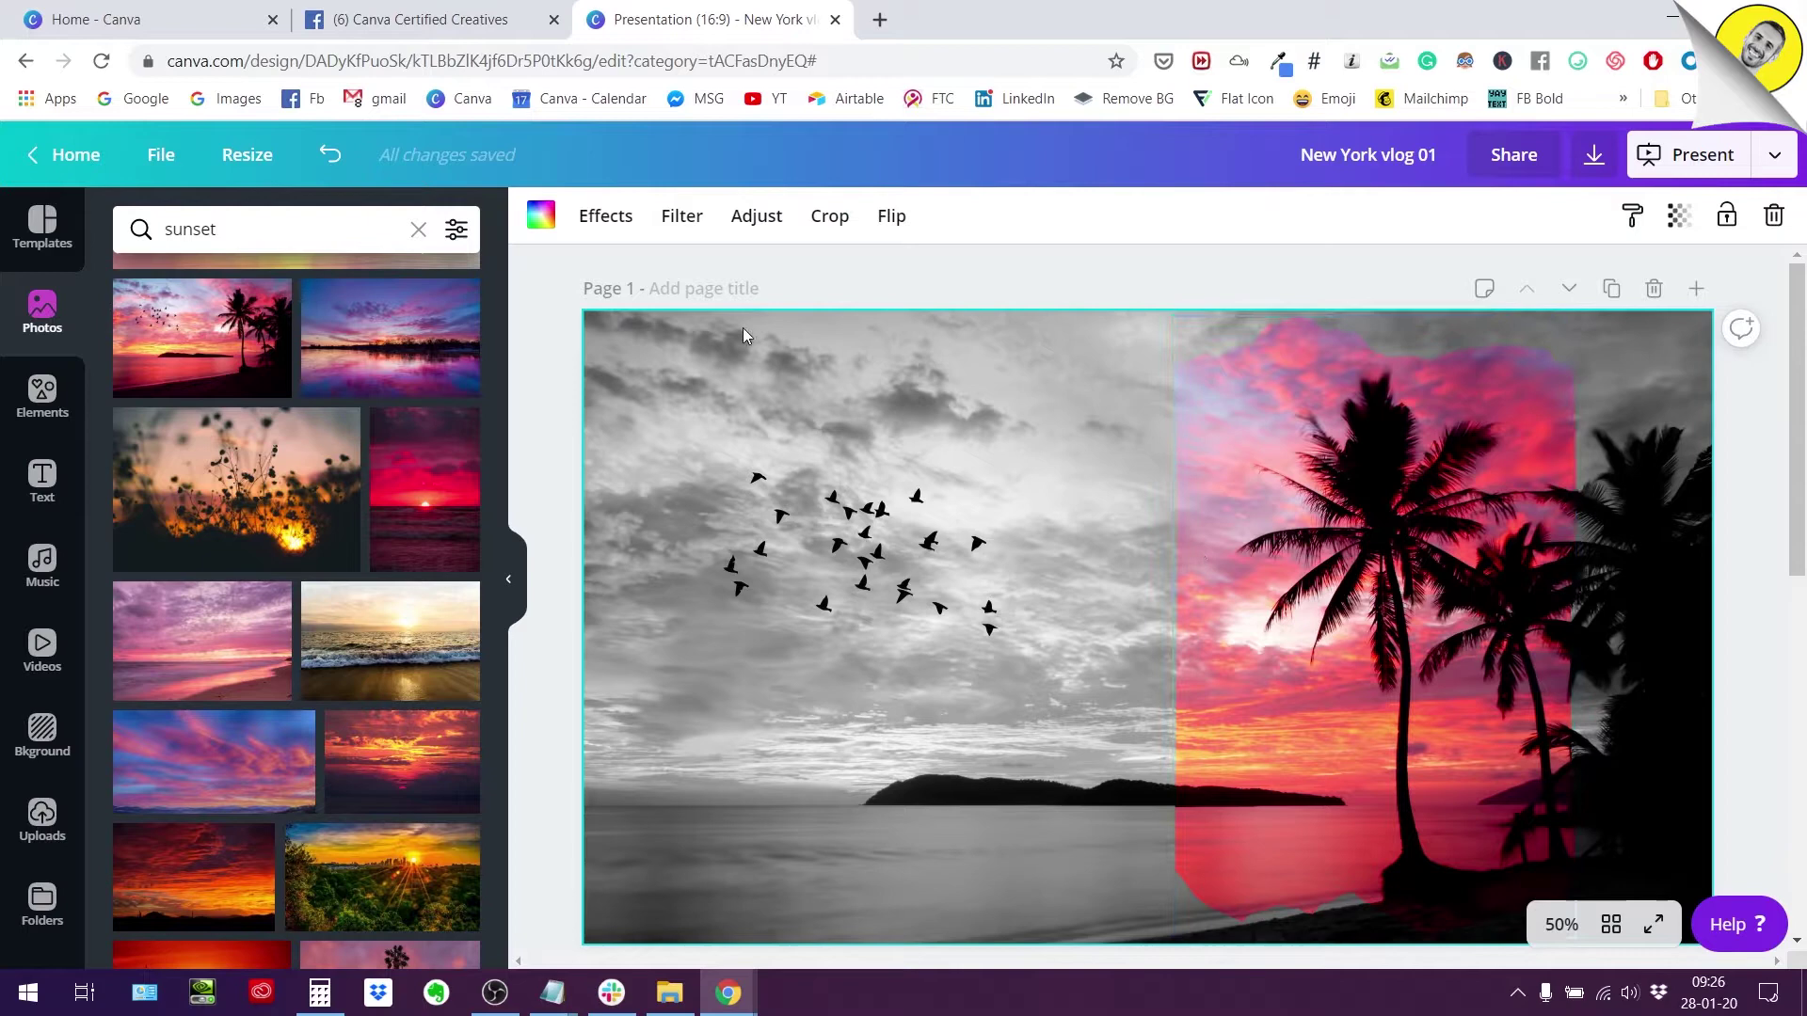
click(688, 224)
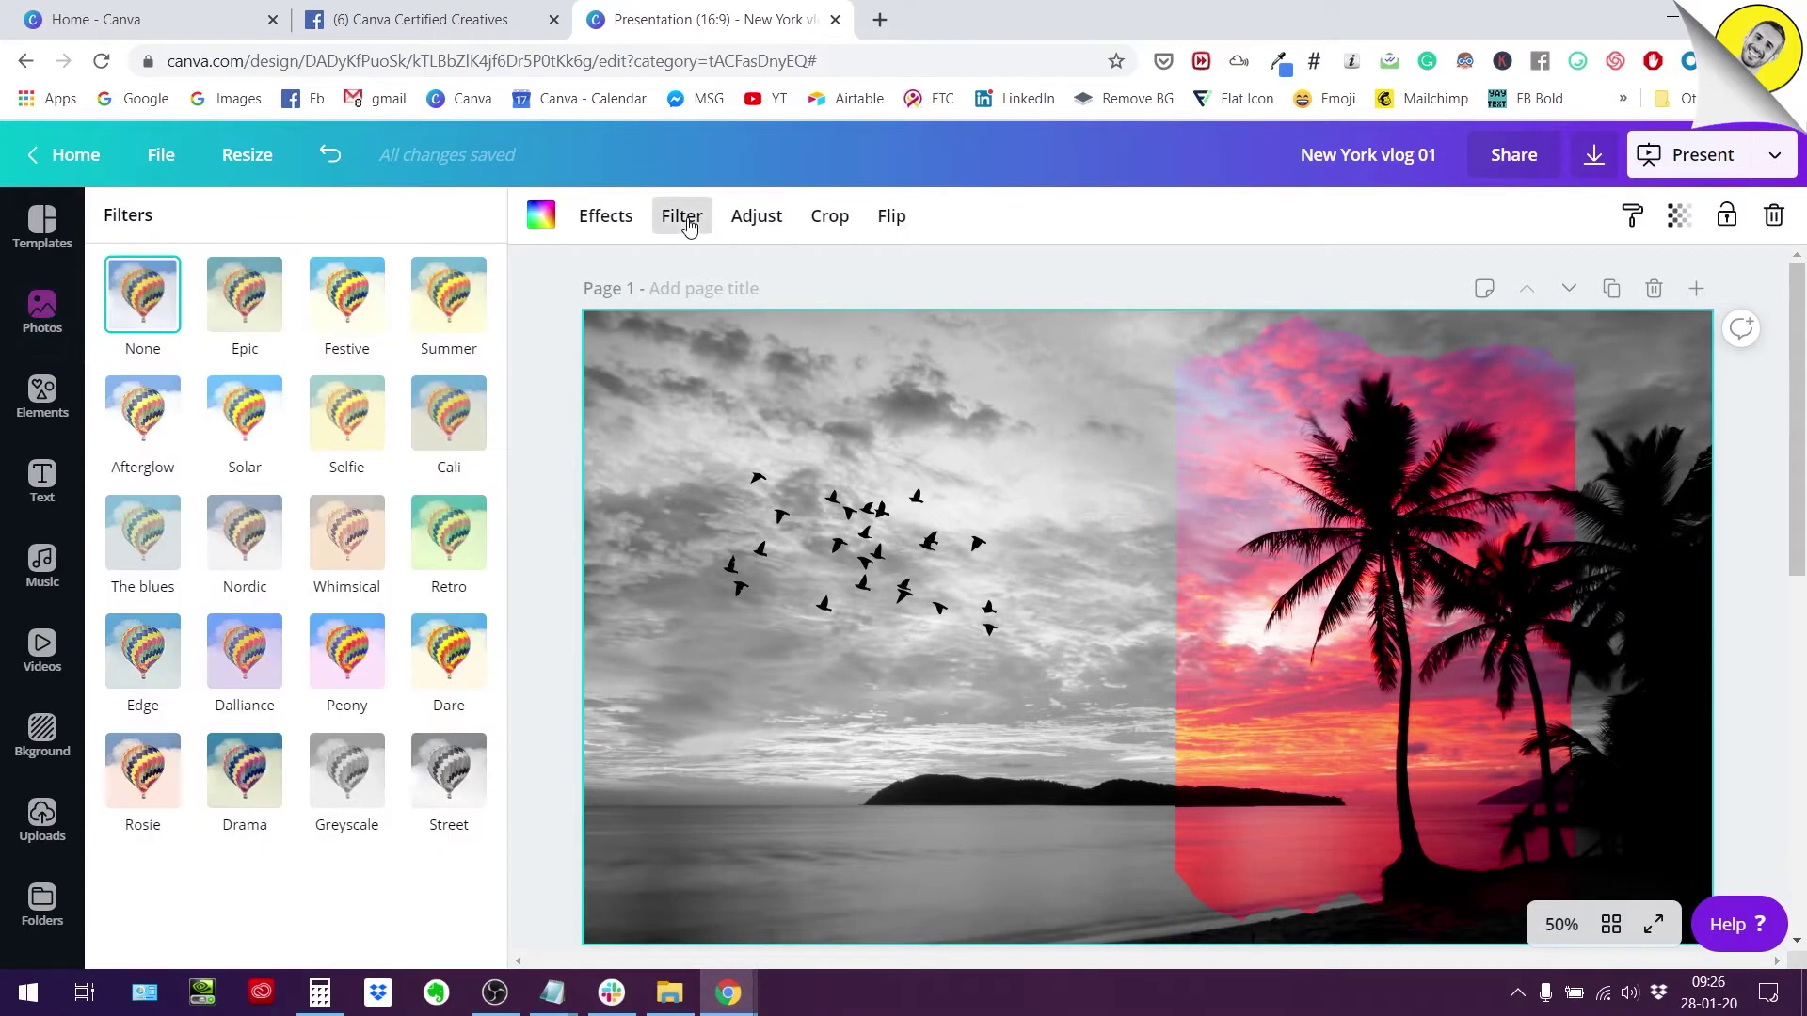
click(958, 584)
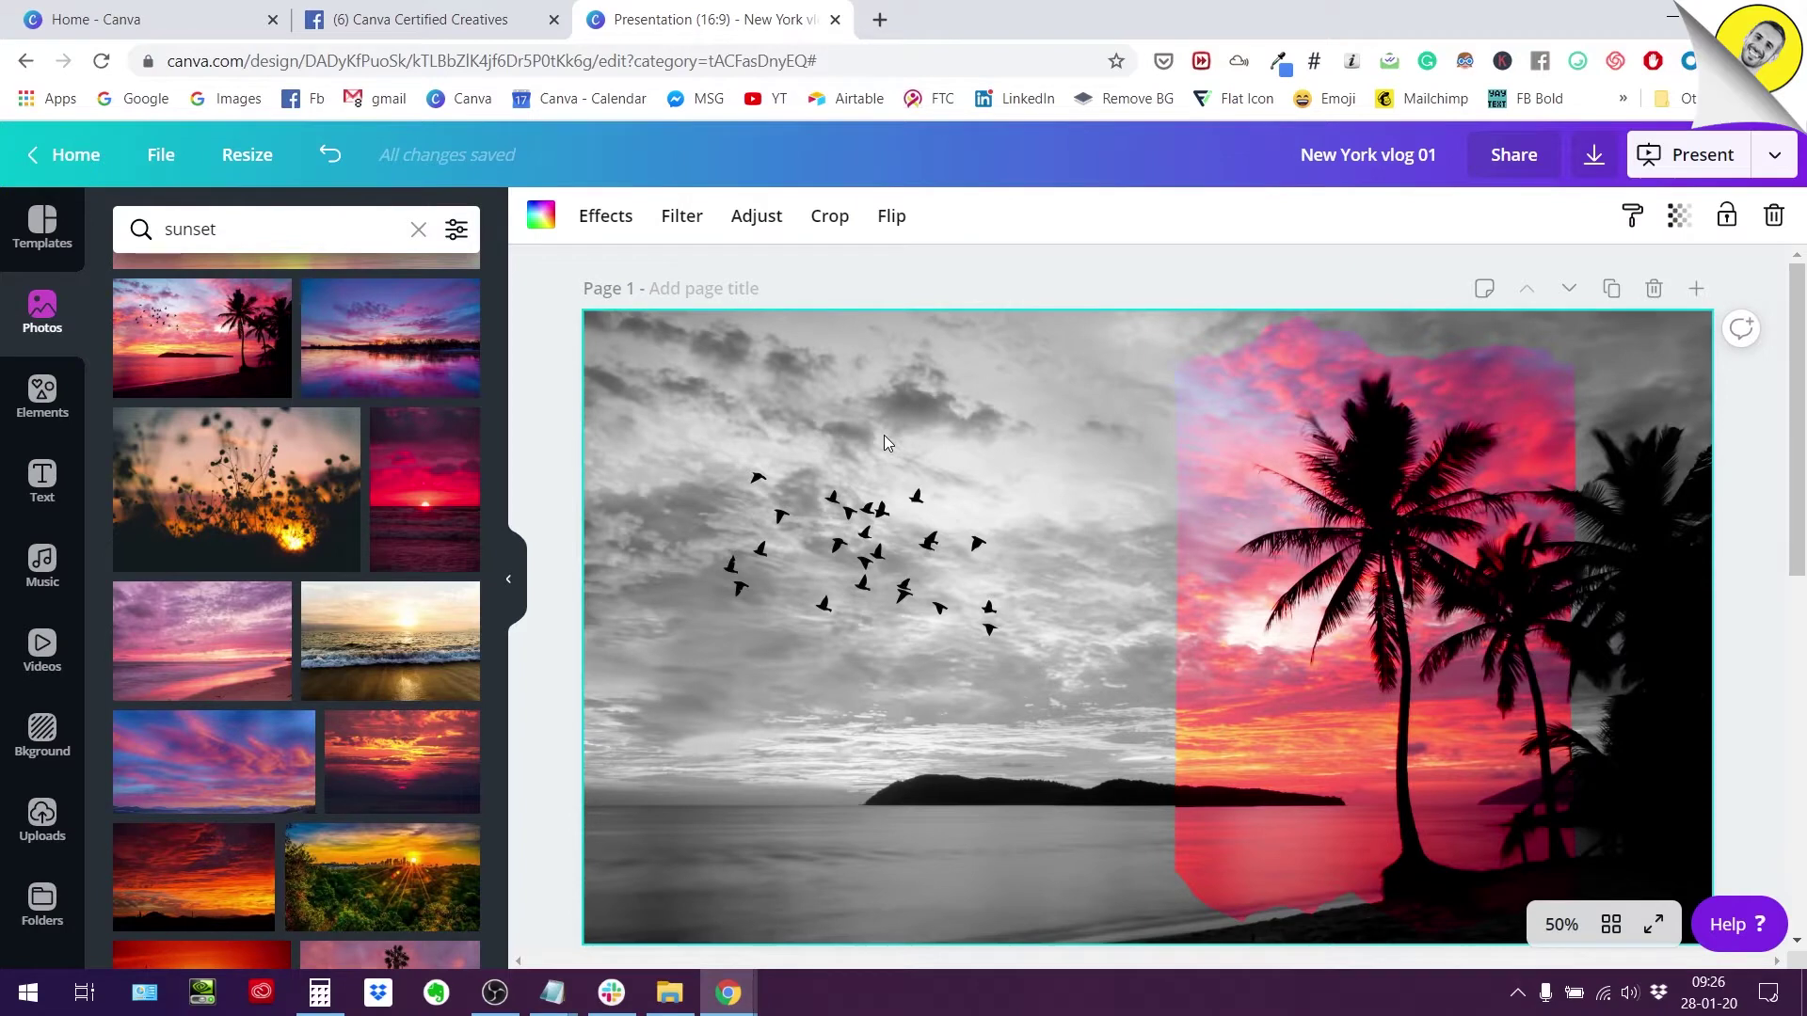
click(1223, 533)
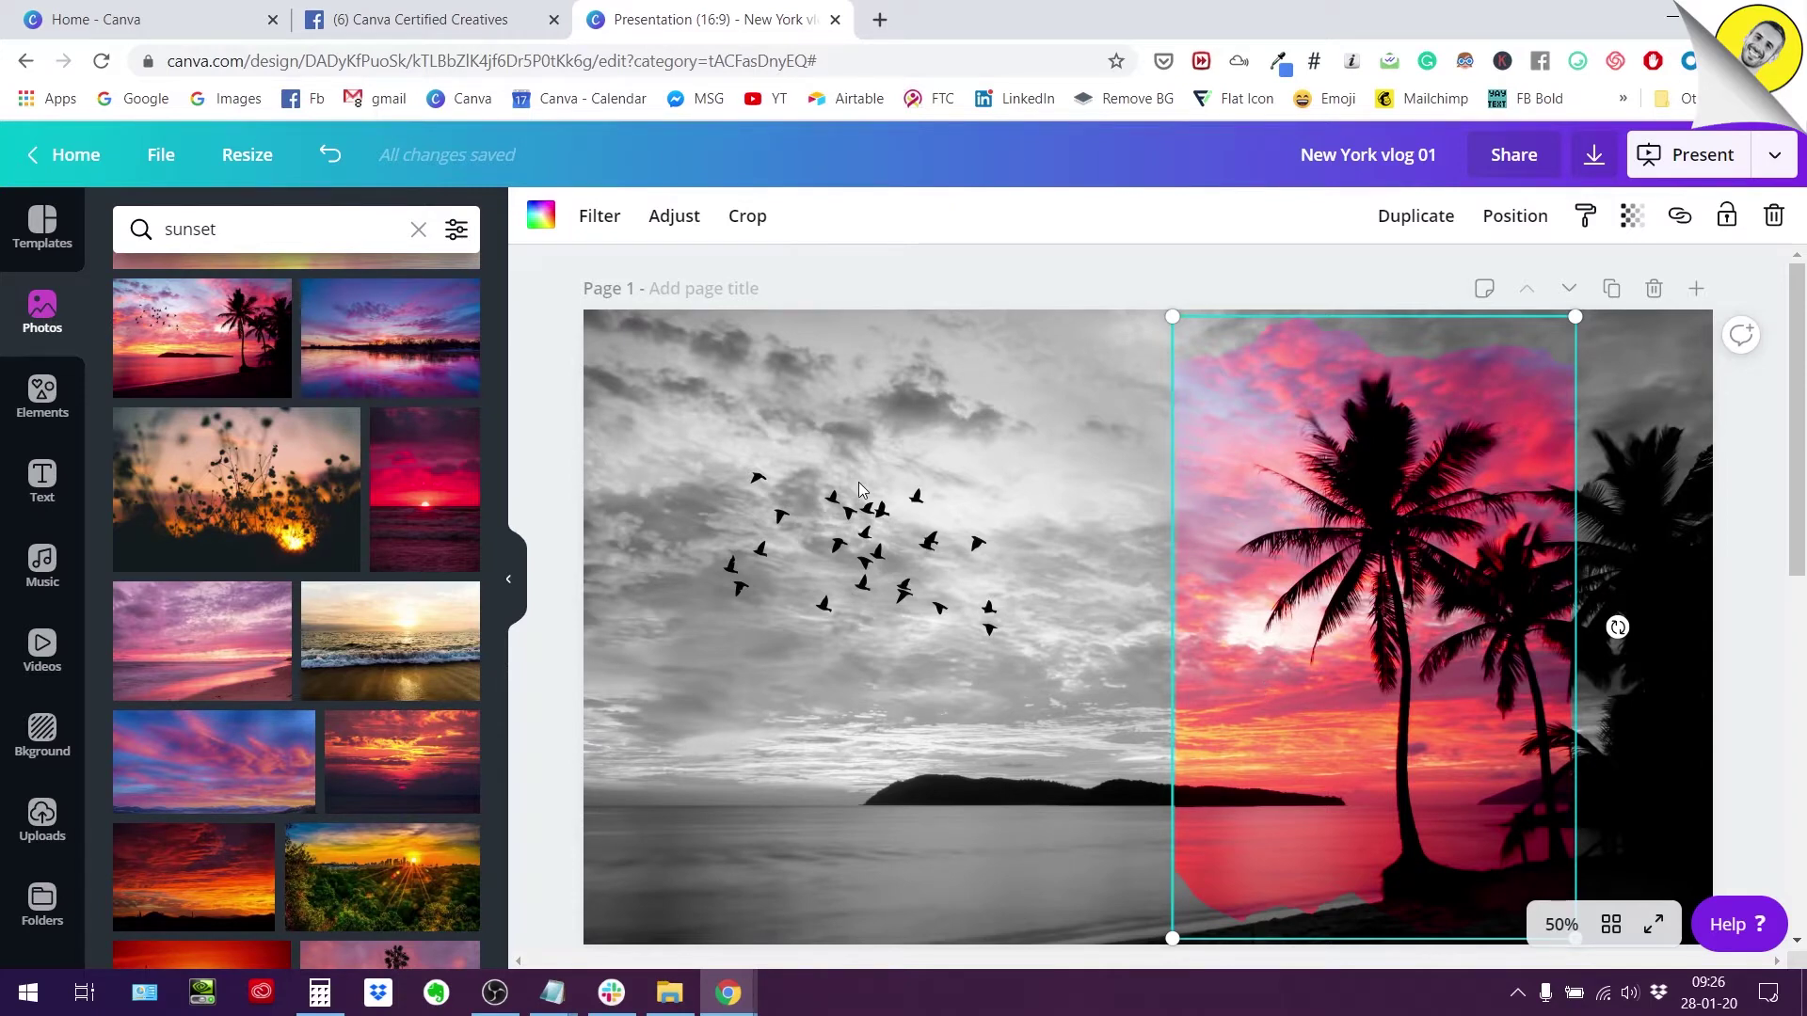
Reselect the grey background photo on slide 1.
scroll(862, 491, down, 3)
scroll(862, 491, up, 3)
scroll(1491, 691, down, 1)
scroll(1492, 698, up, 1)
click(762, 367)
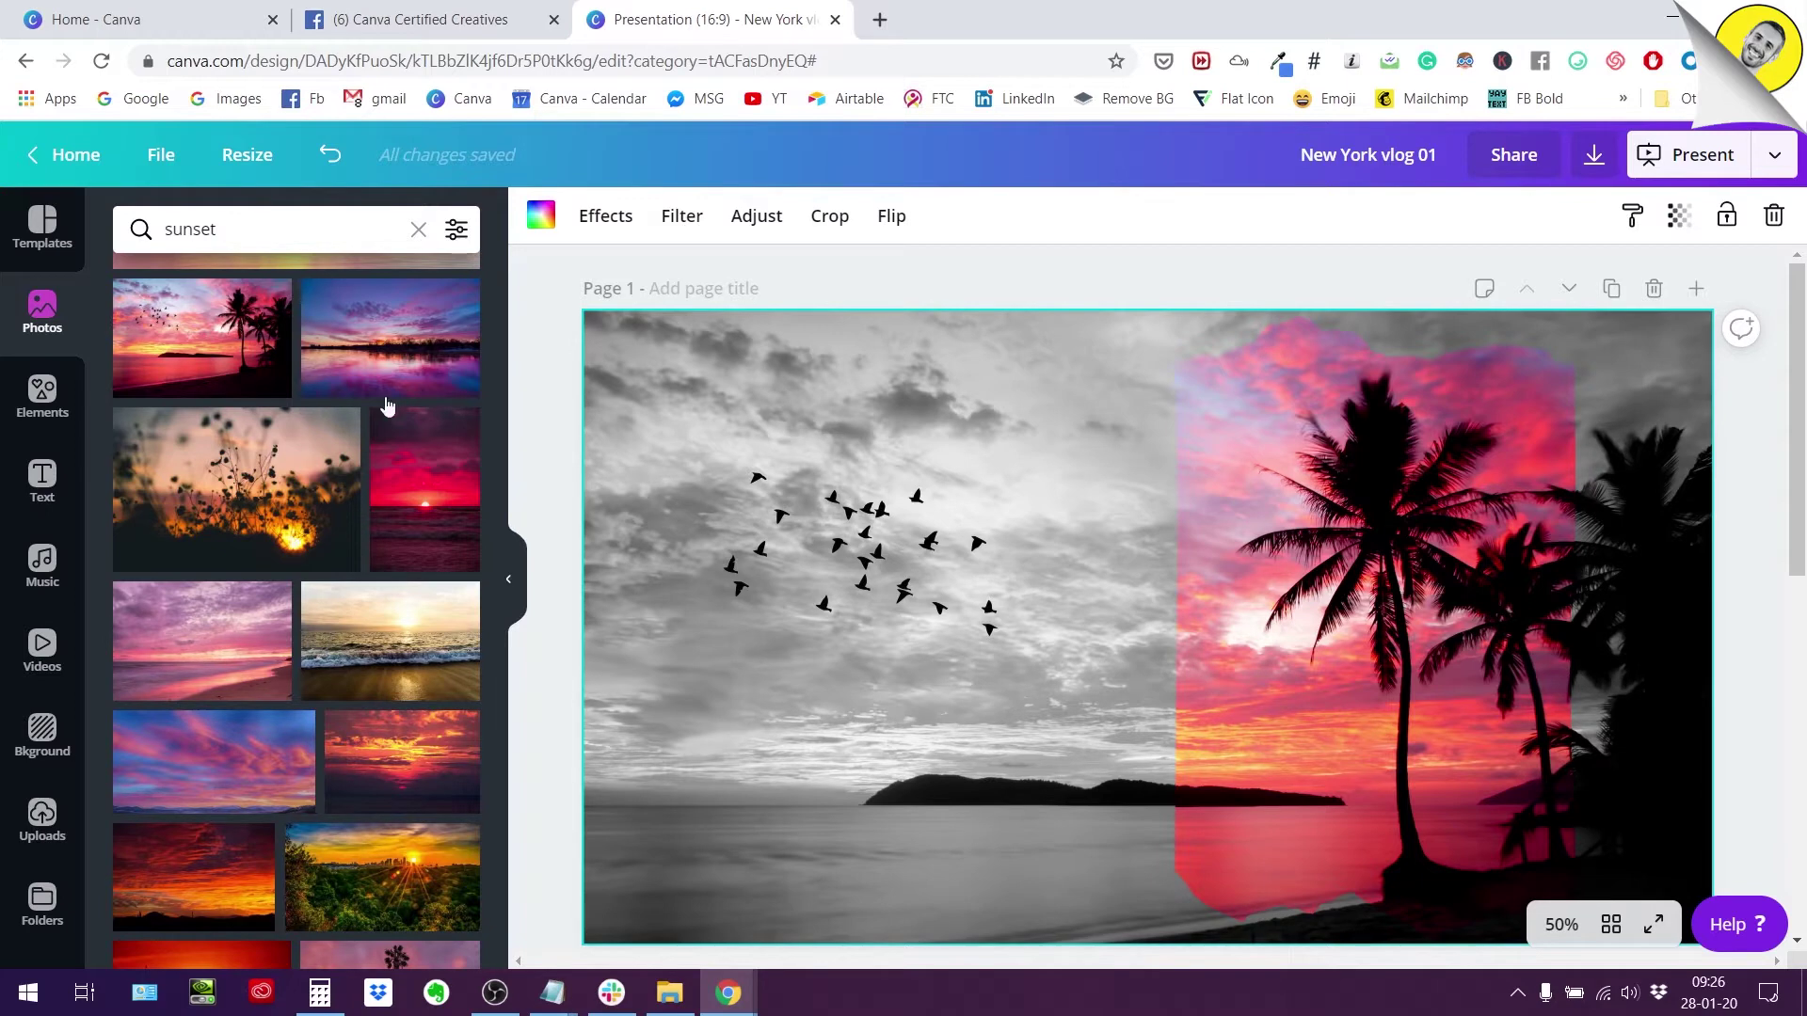
Add the palm-tree sunset photo to empty page 2 and stretch it to fill the page.
scroll(184, 353, down, 3)
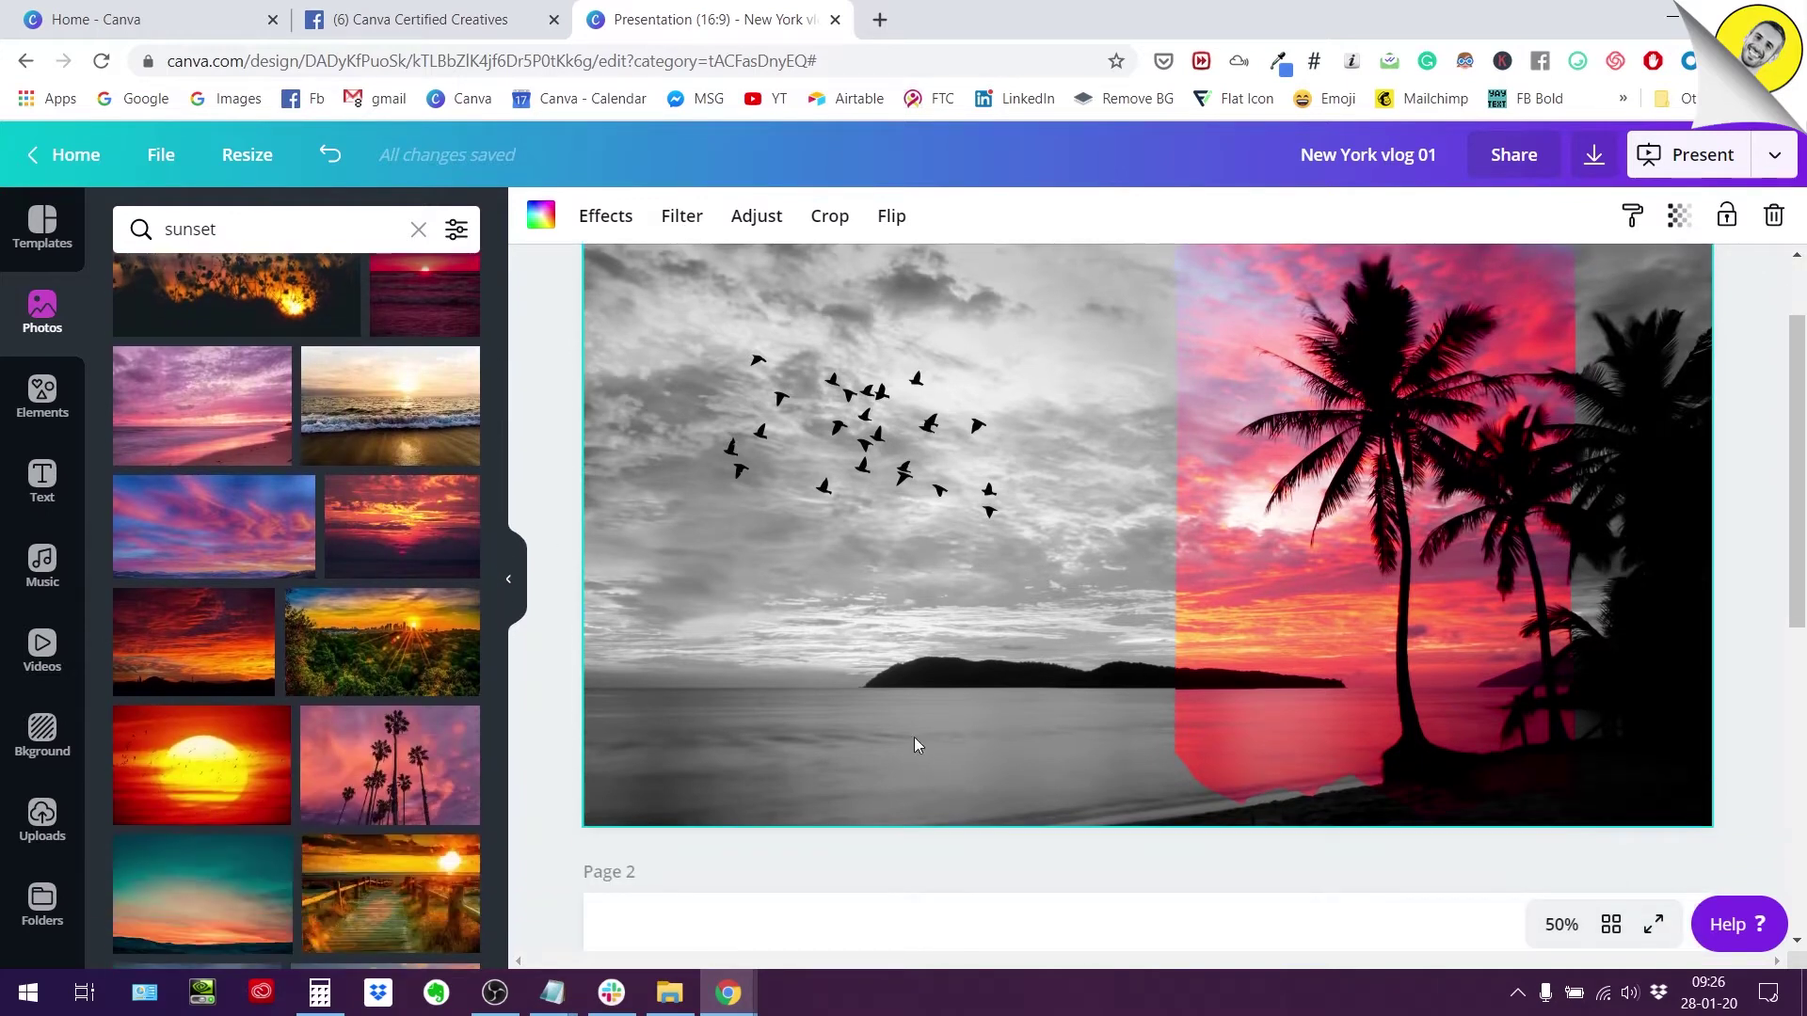
scroll(226, 525, up, 2)
scroll(1165, 766, down, 4)
click(1017, 807)
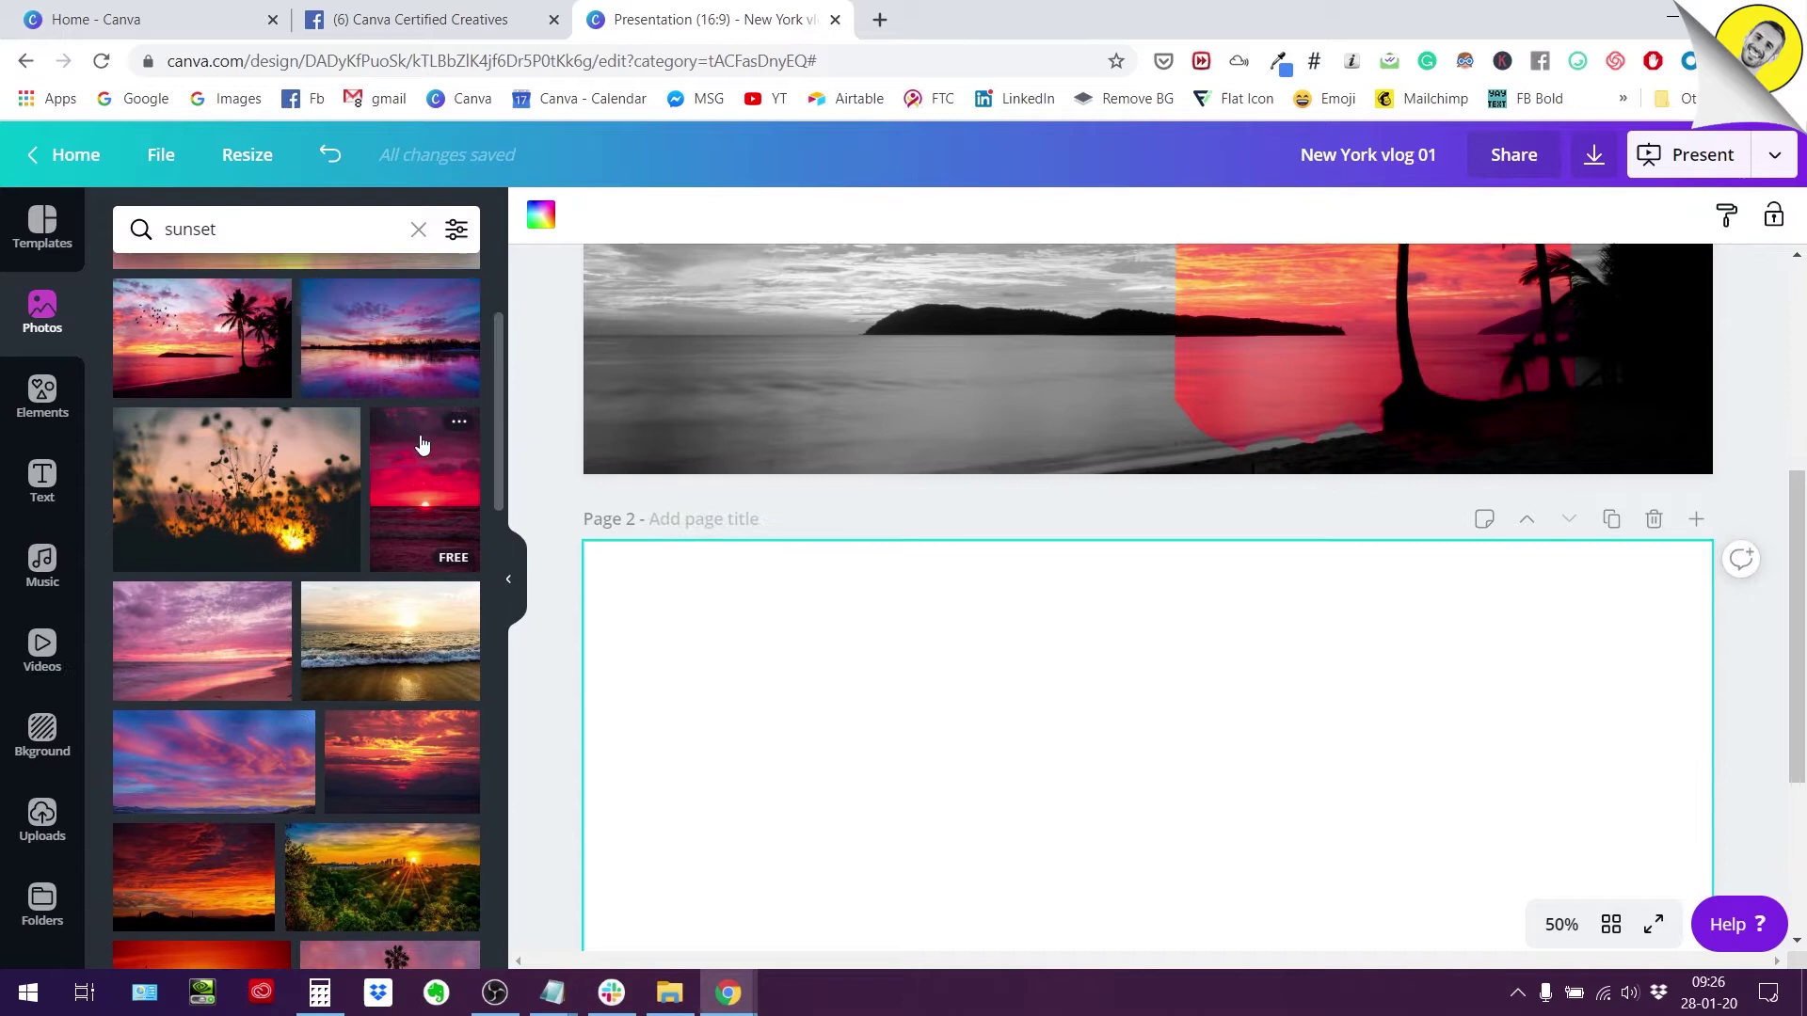
click(223, 342)
scroll(864, 679, down, 2)
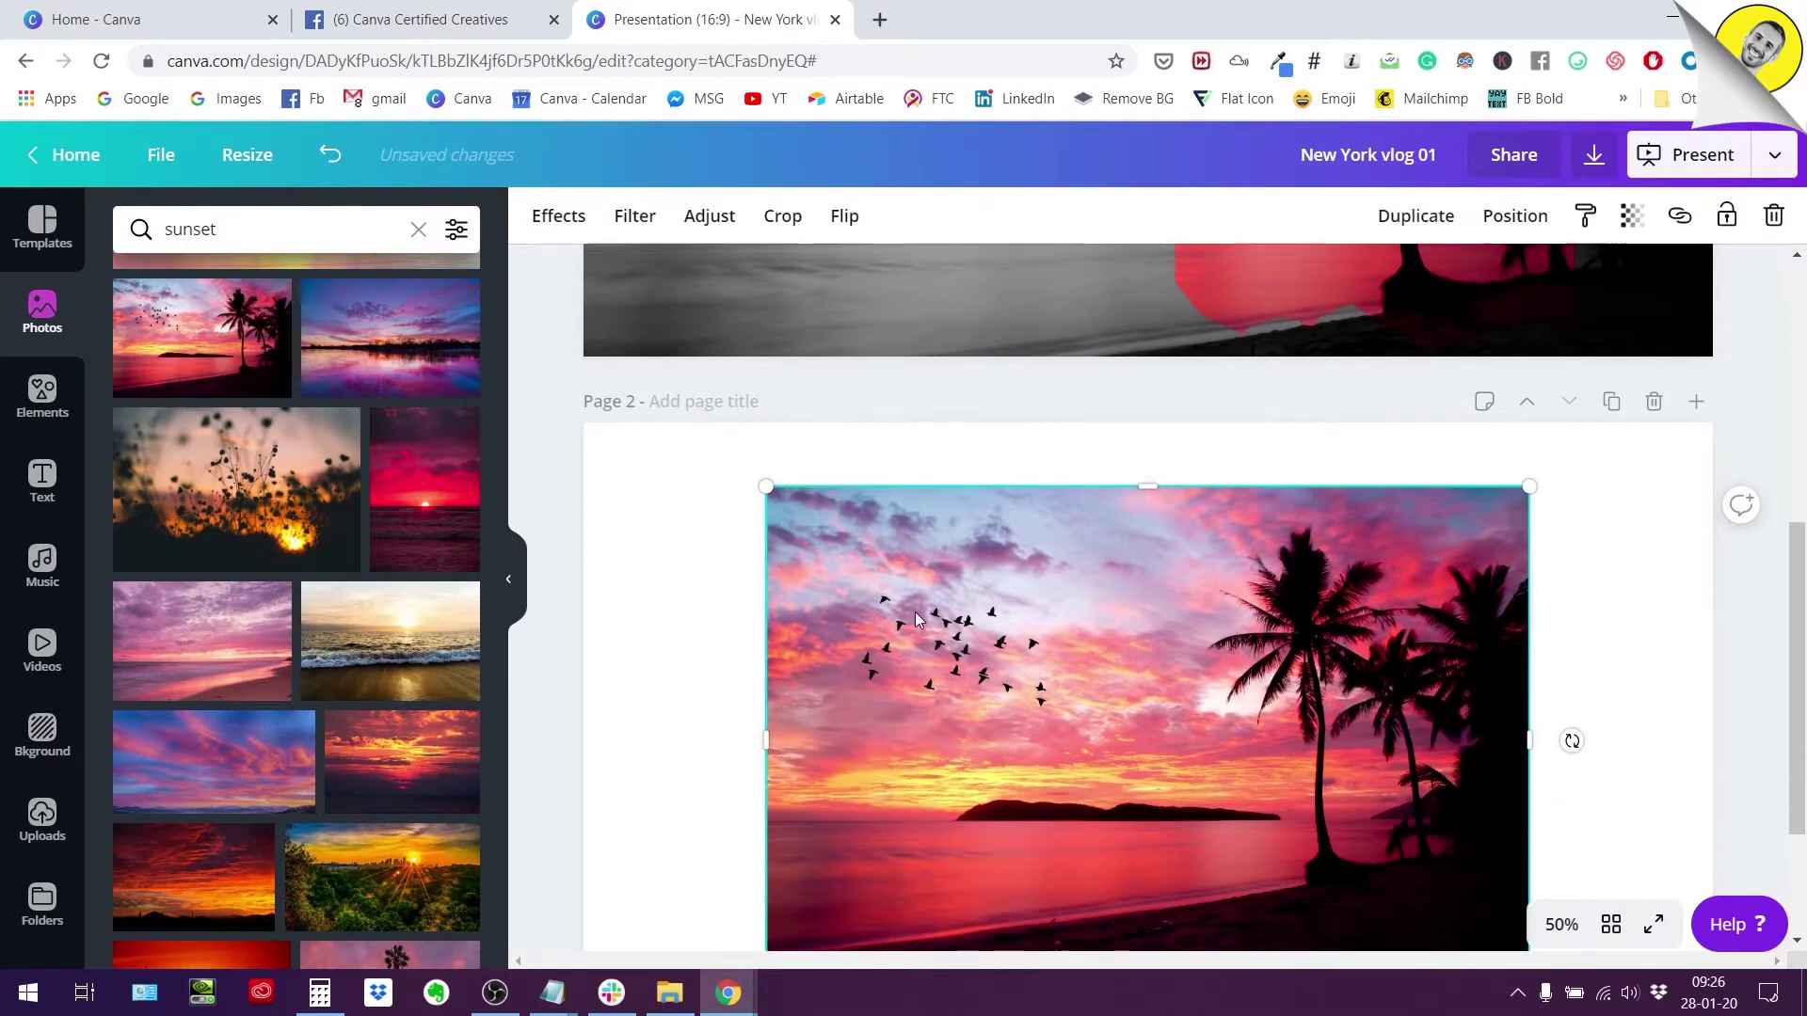
drag(885, 602, 722, 543)
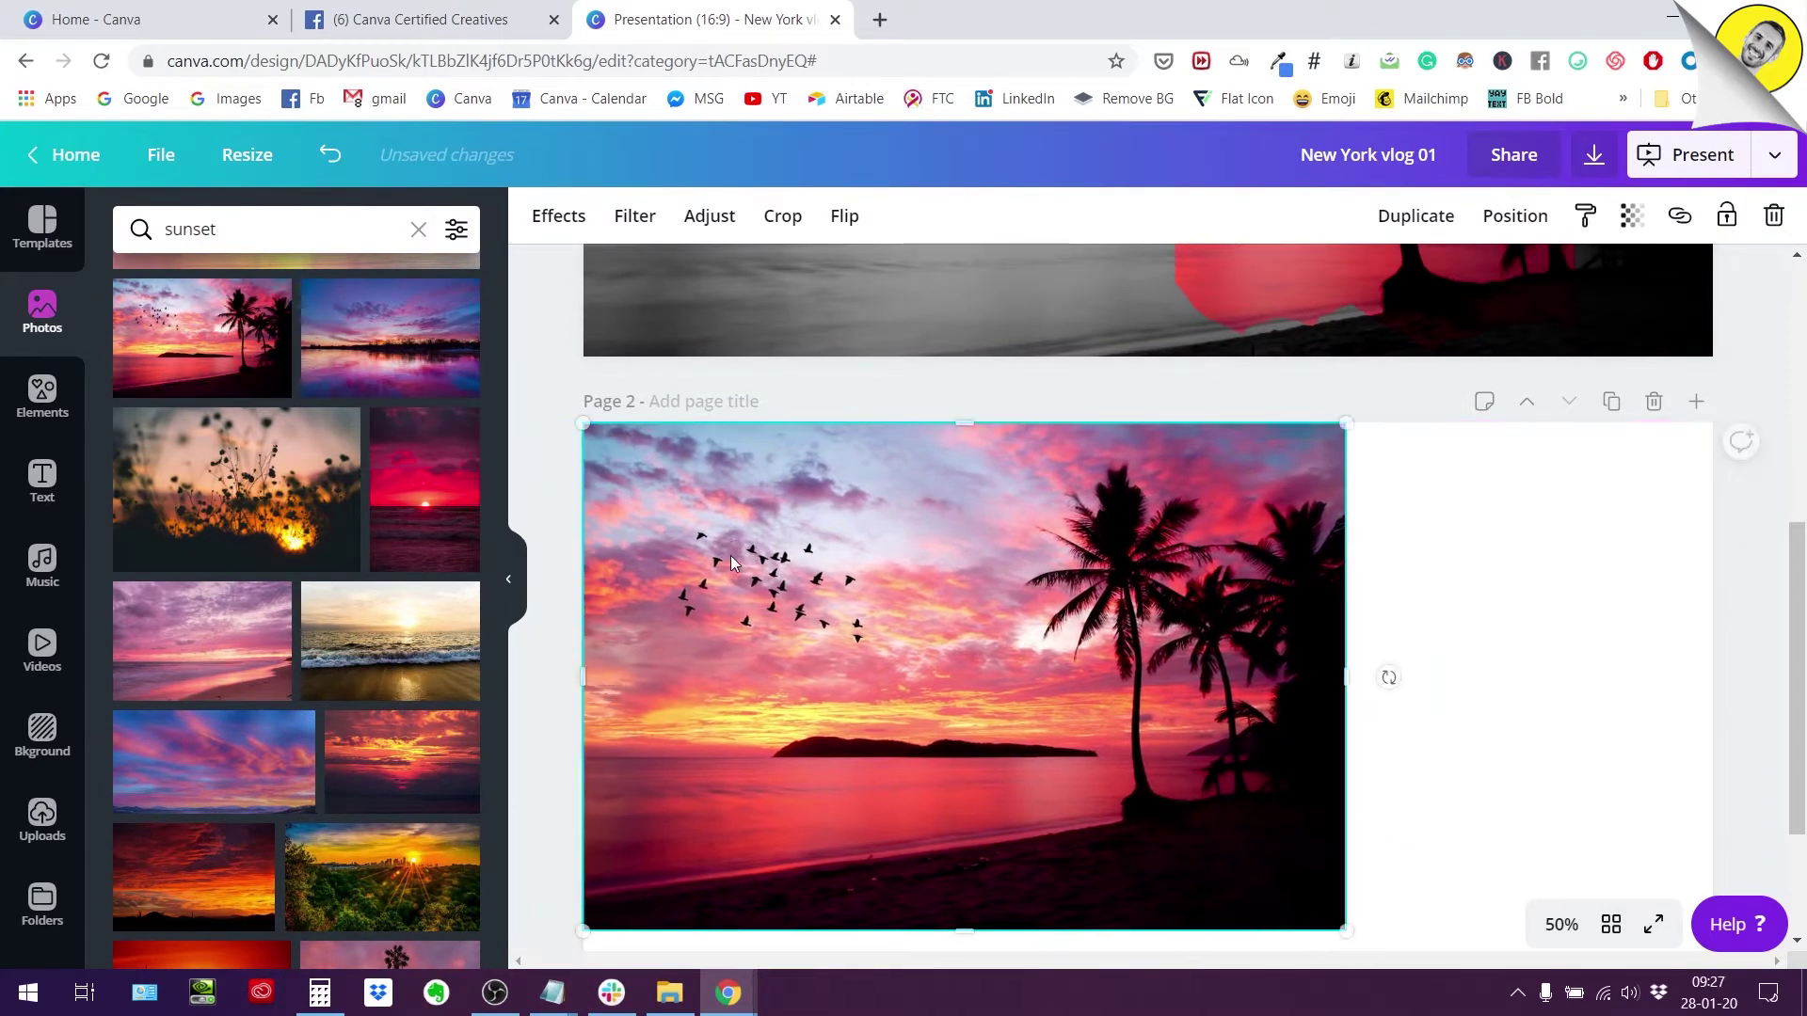
scroll(581, 339, down, 1)
scroll(1298, 753, down, 1)
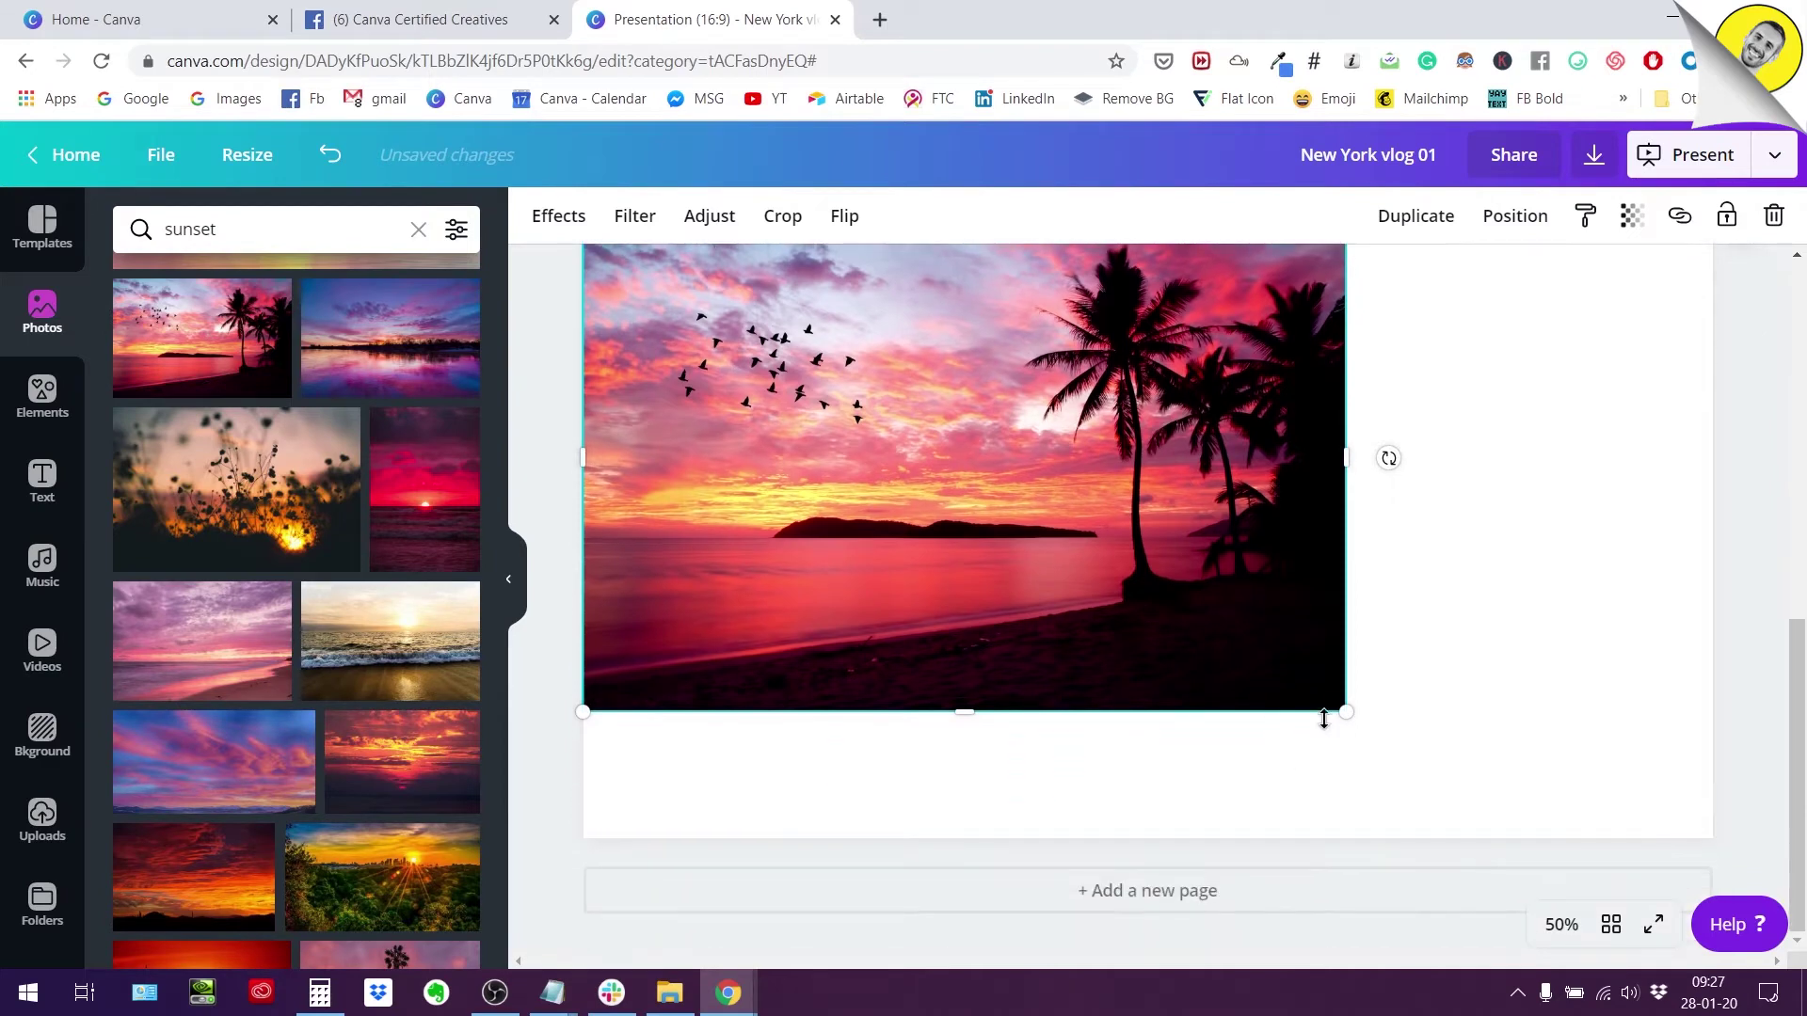
drag(1346, 711, 1713, 927)
Try draining the photo's saturation in the colour adjustments, then close them.
scroll(981, 504, up, 1)
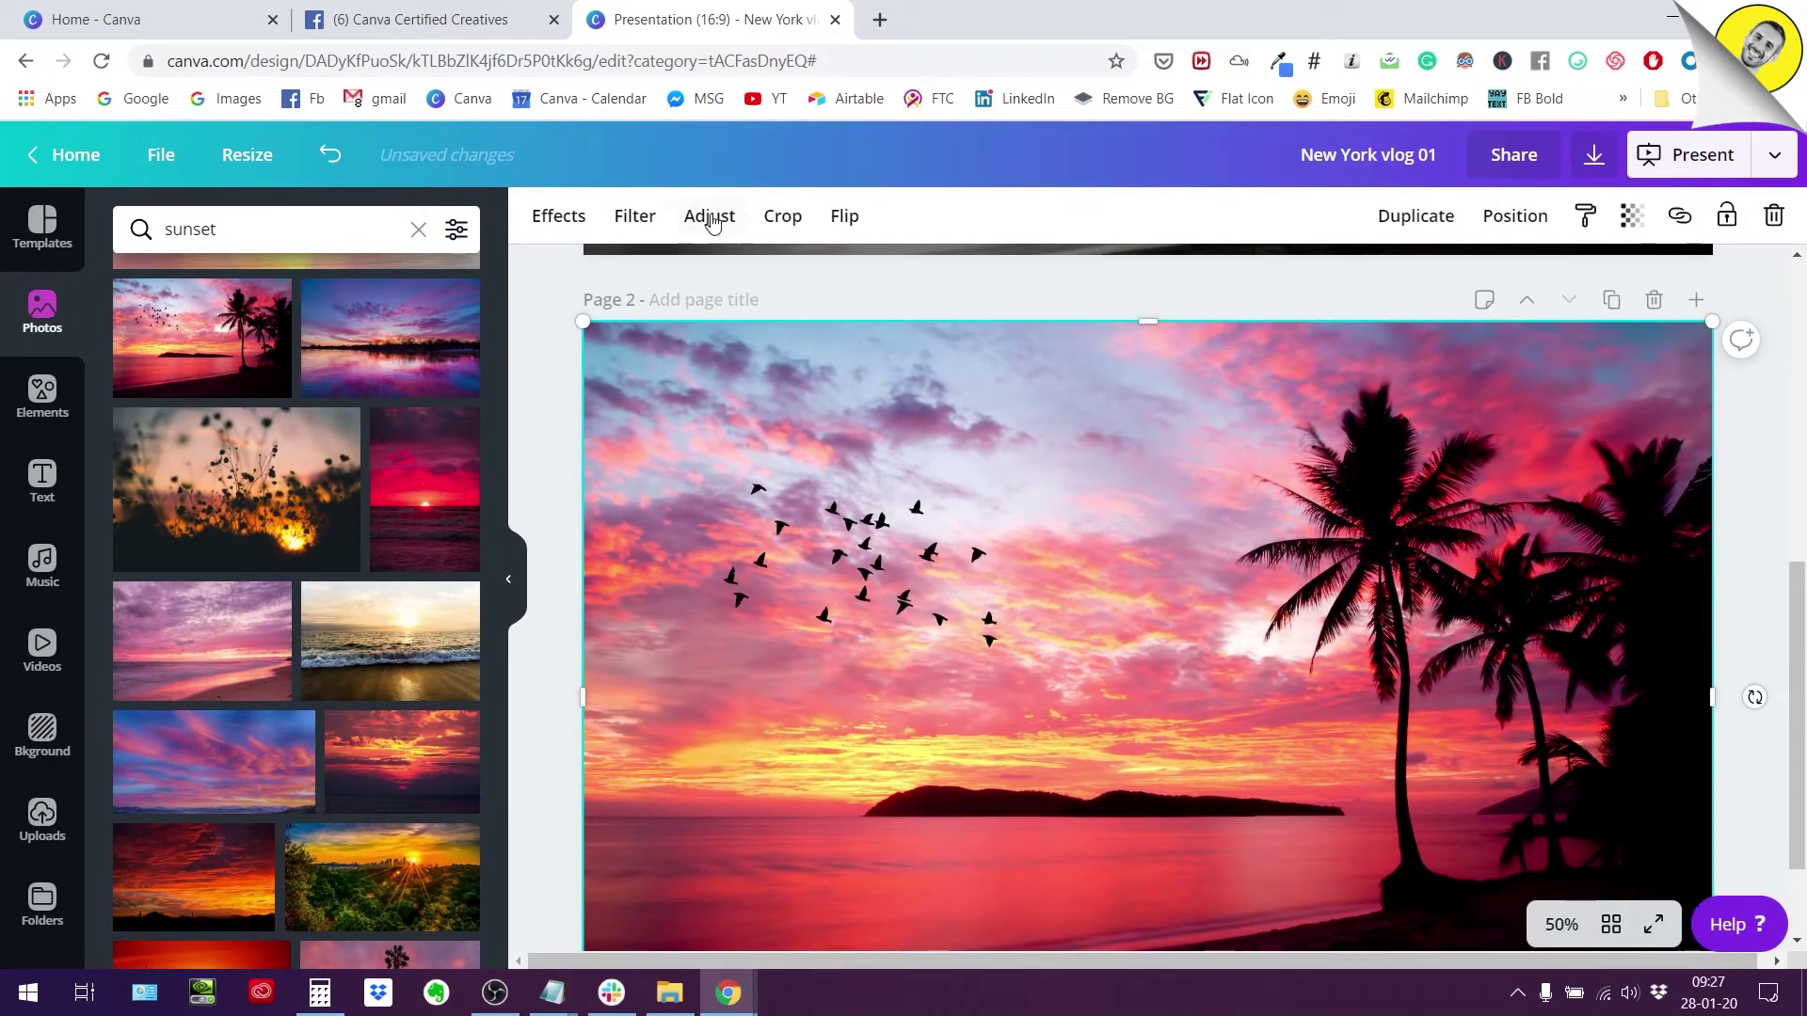
click(710, 216)
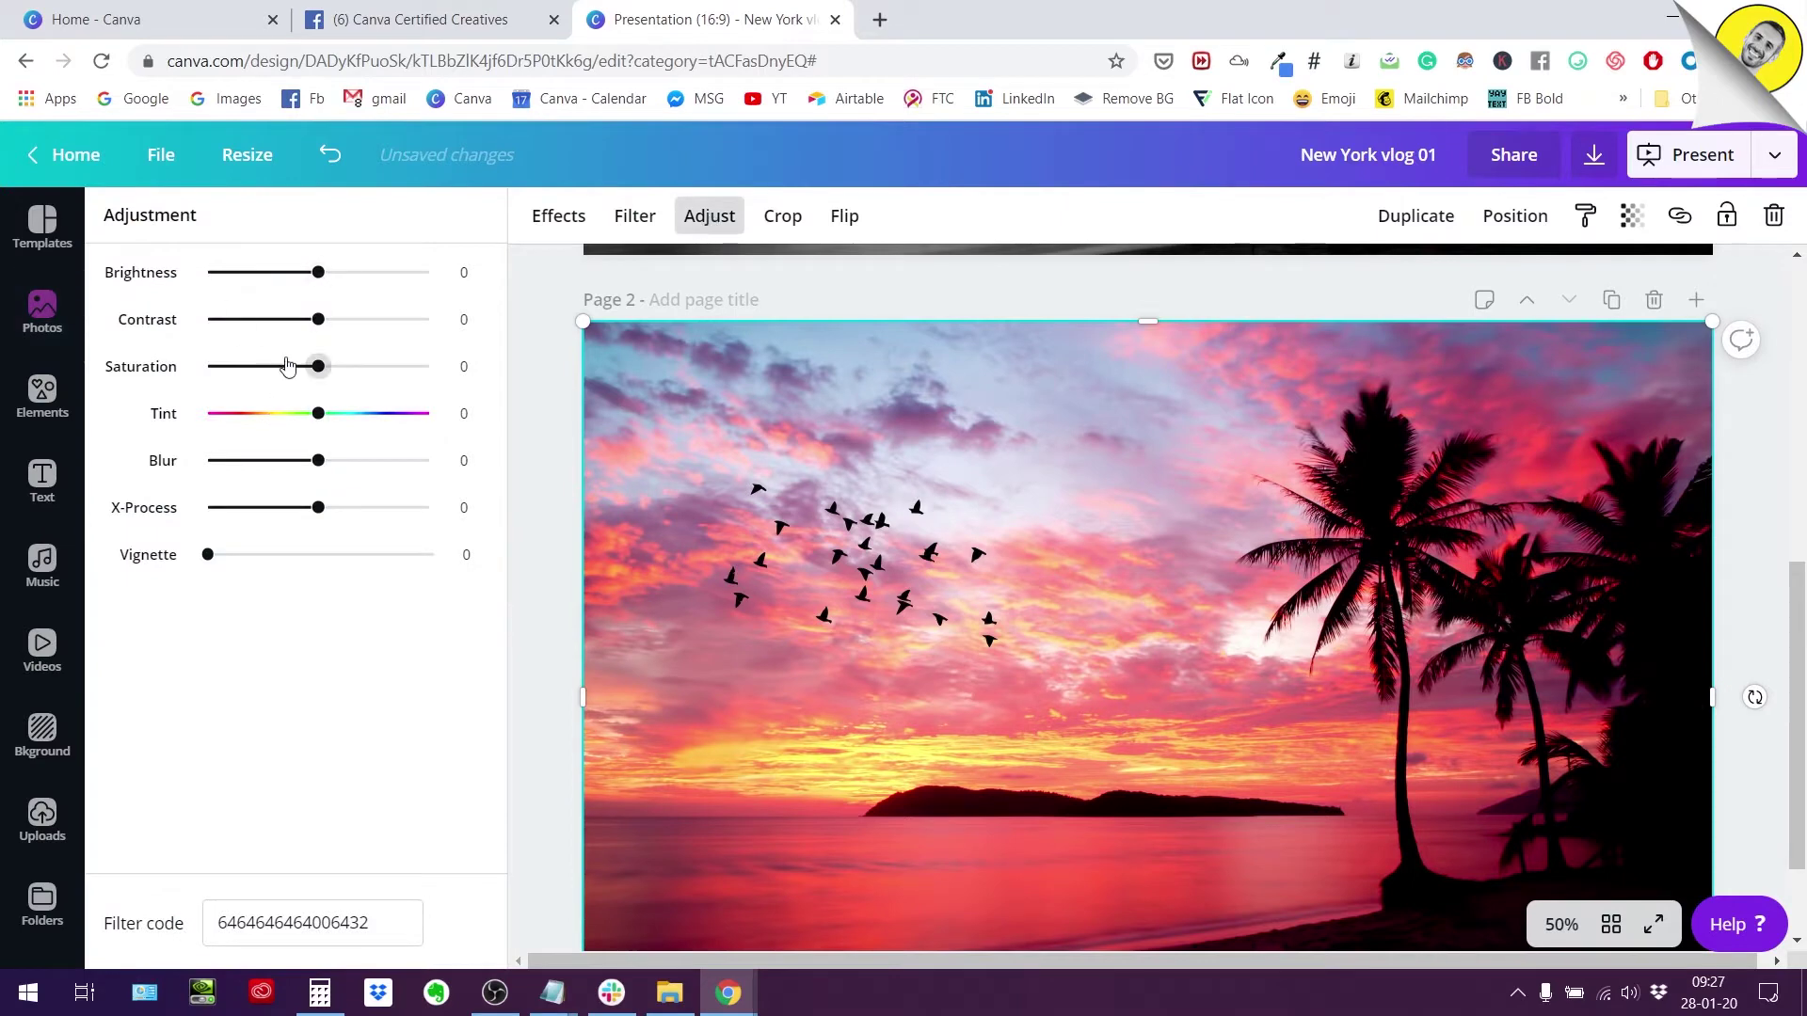
mouse_move(319, 368)
mouse_down()
mouse_move(128, 373)
mouse_move(319, 399)
mouse_up()
click(886, 462)
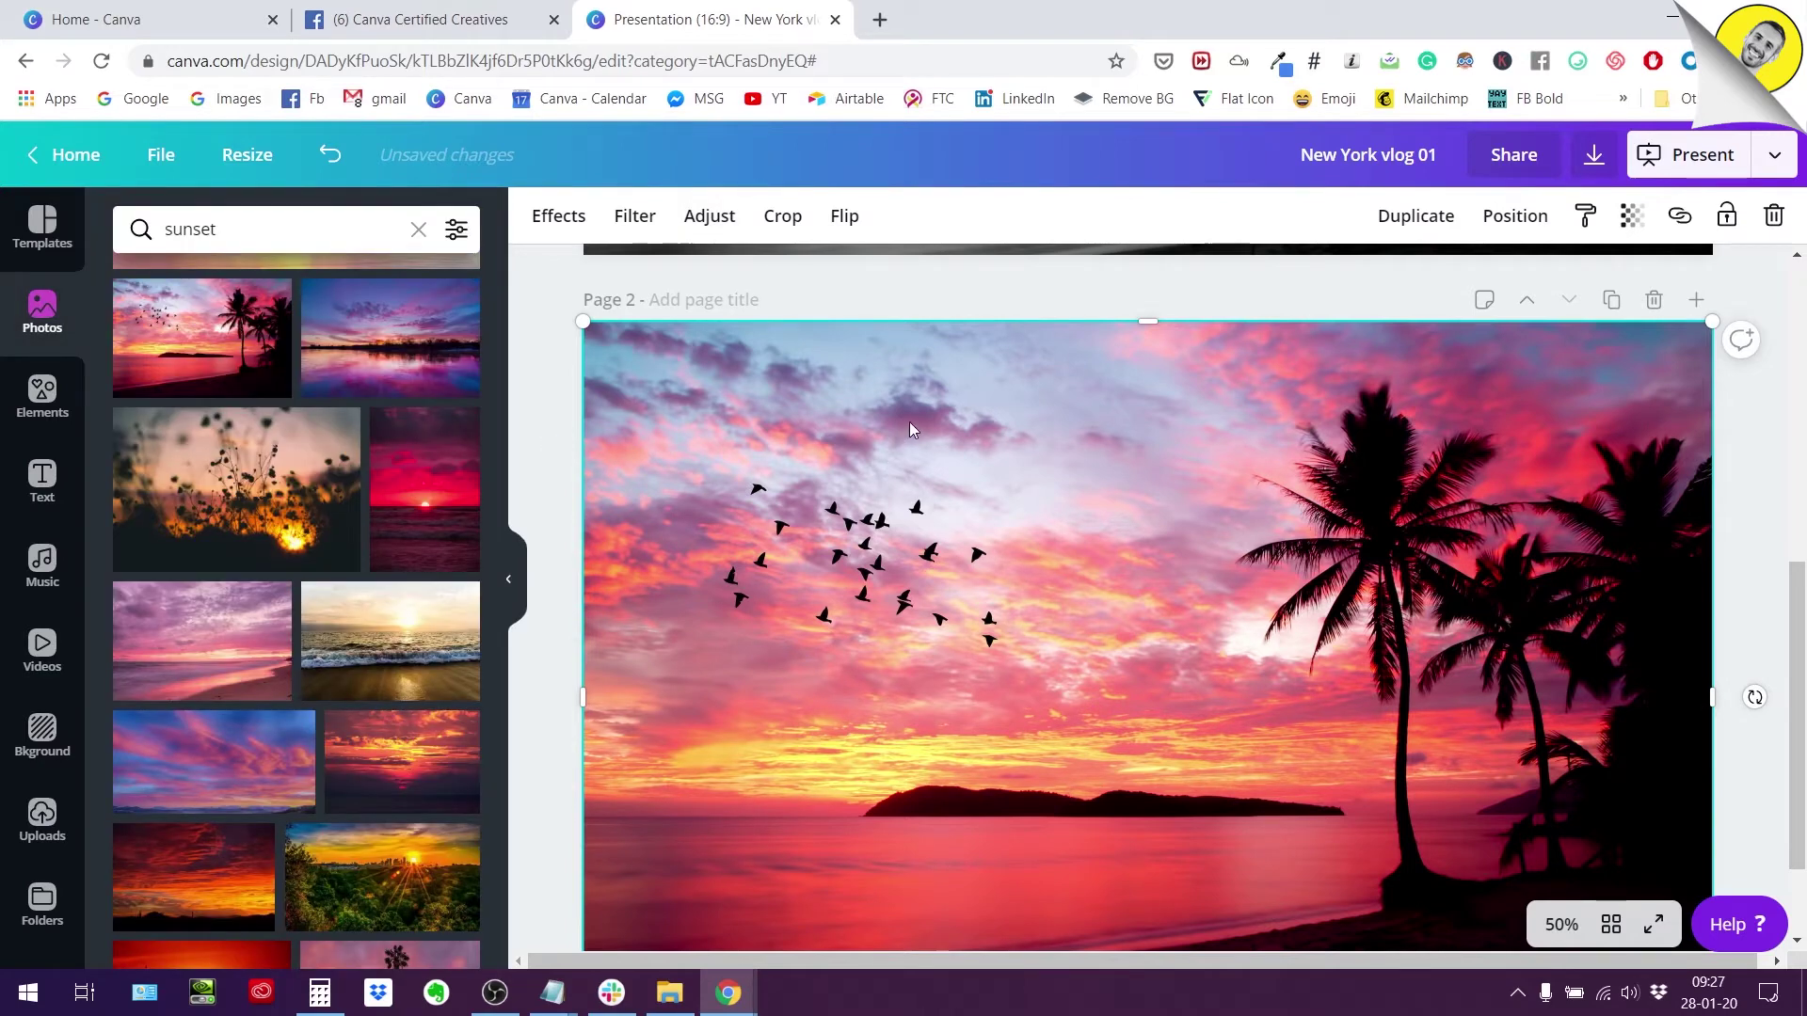
Preview the Summer, Festive, Epic, Solar, Selfie, Whimsical and Retro filters on the page 2 photo.
click(635, 215)
click(448, 294)
click(381, 300)
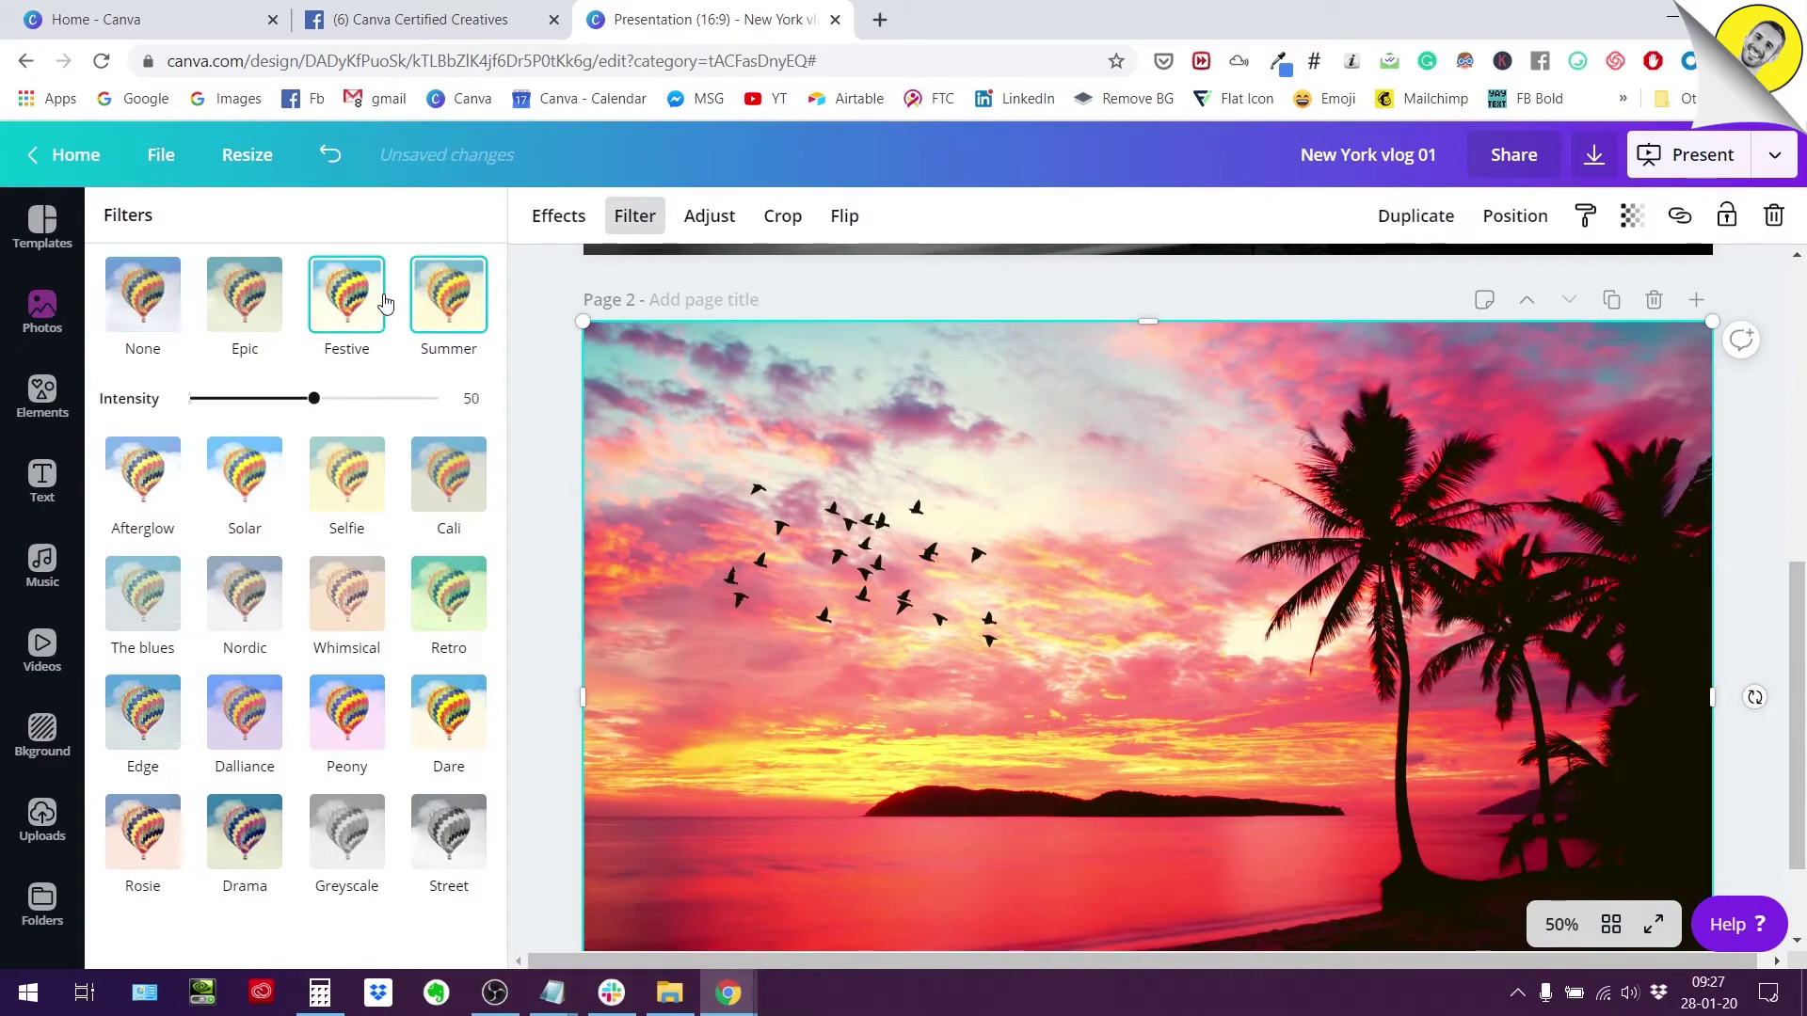
click(247, 295)
click(278, 473)
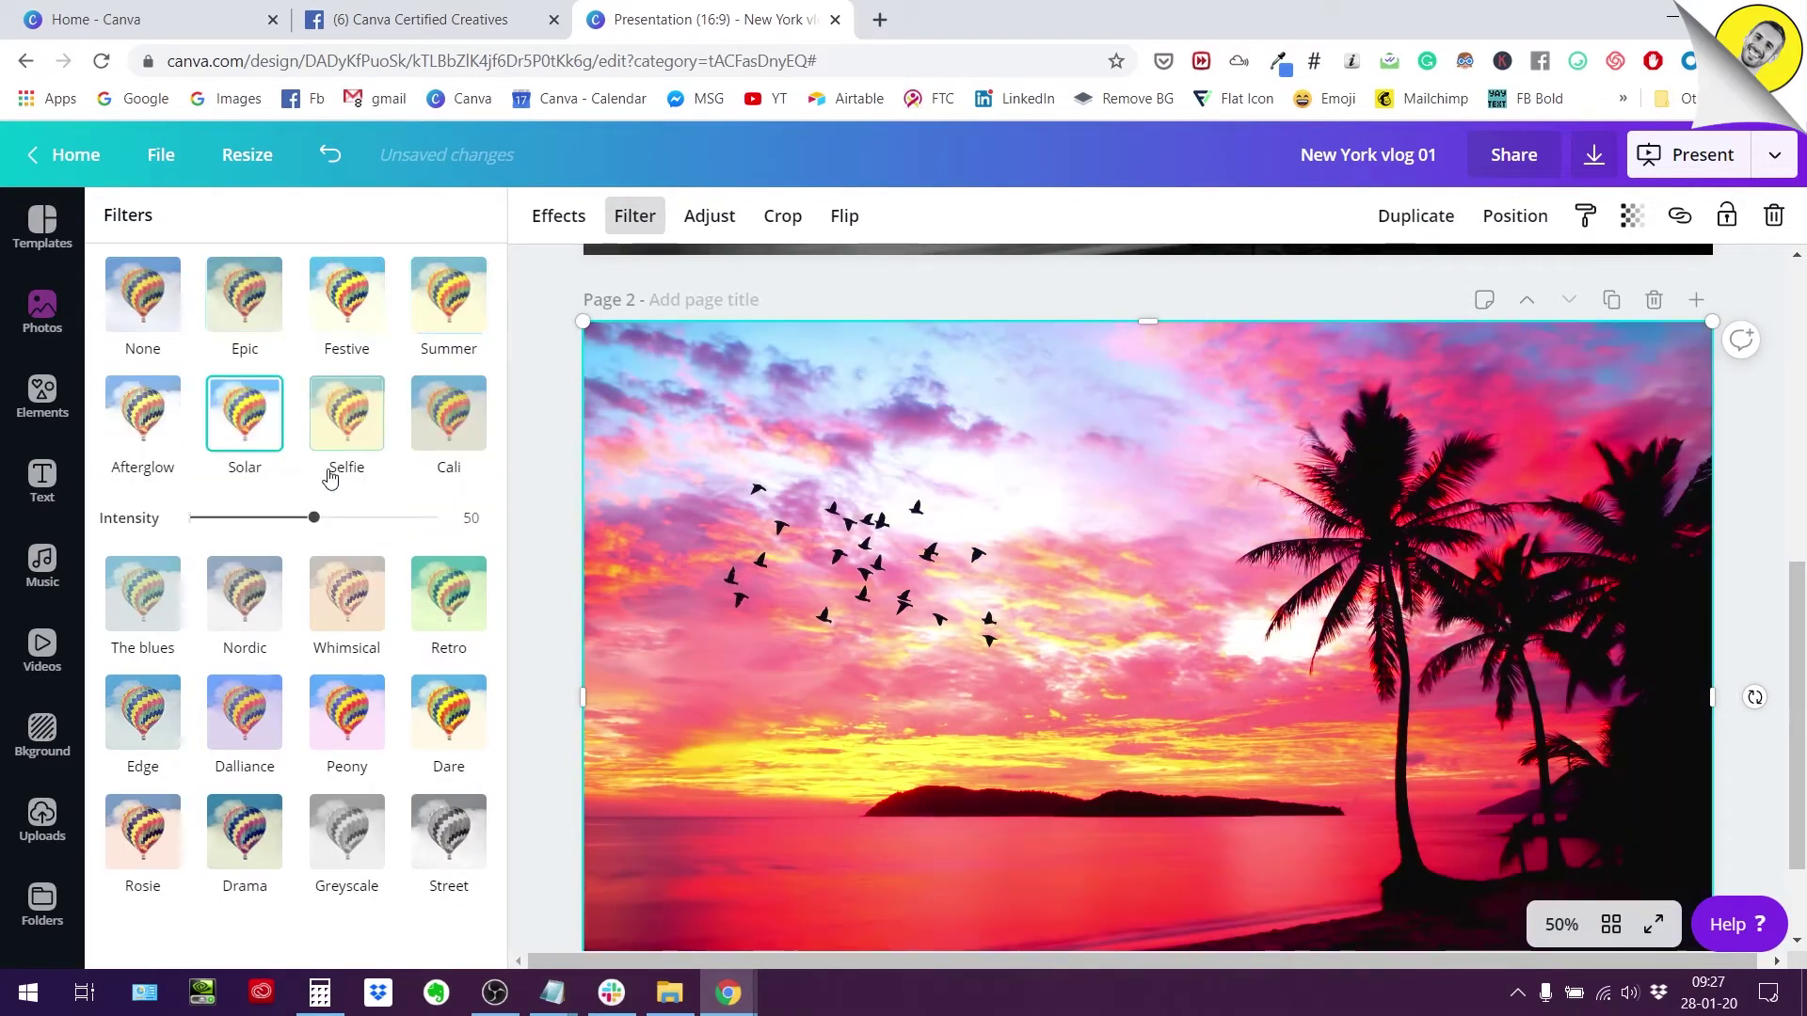
click(347, 414)
click(350, 598)
click(462, 564)
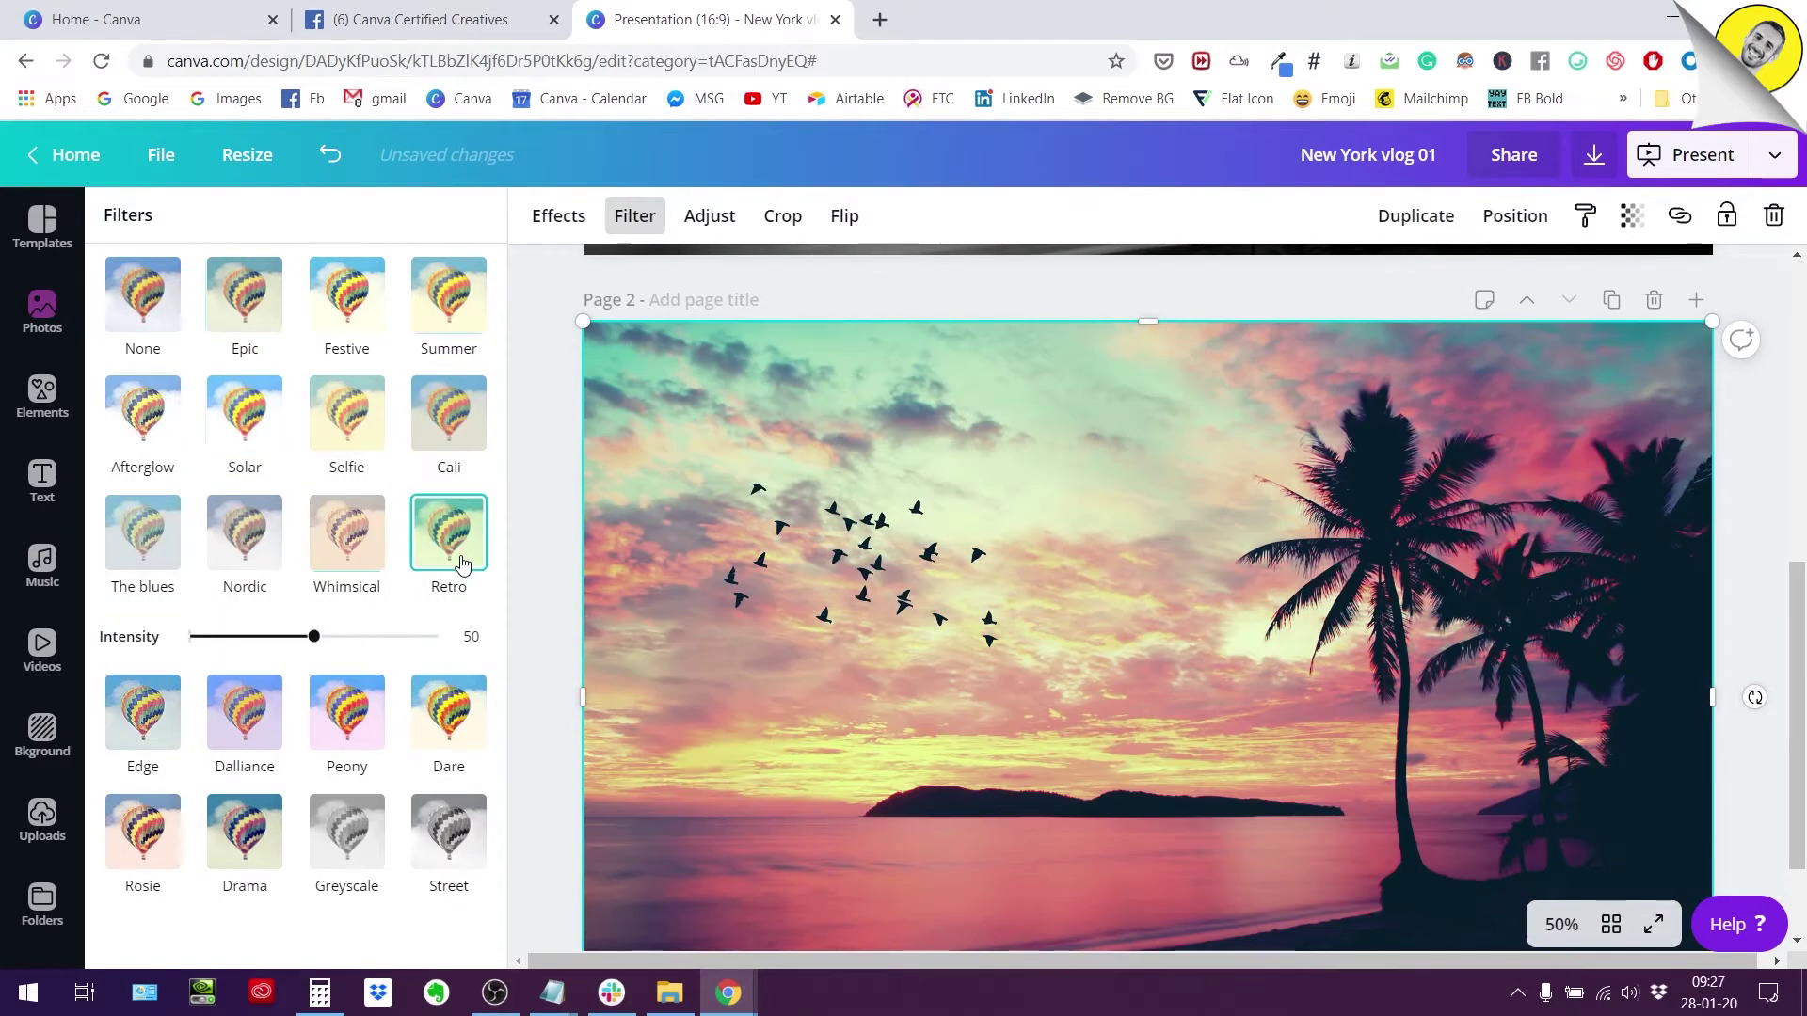
Compare Greyscale with Street and keep the darker Street filter.
click(451, 837)
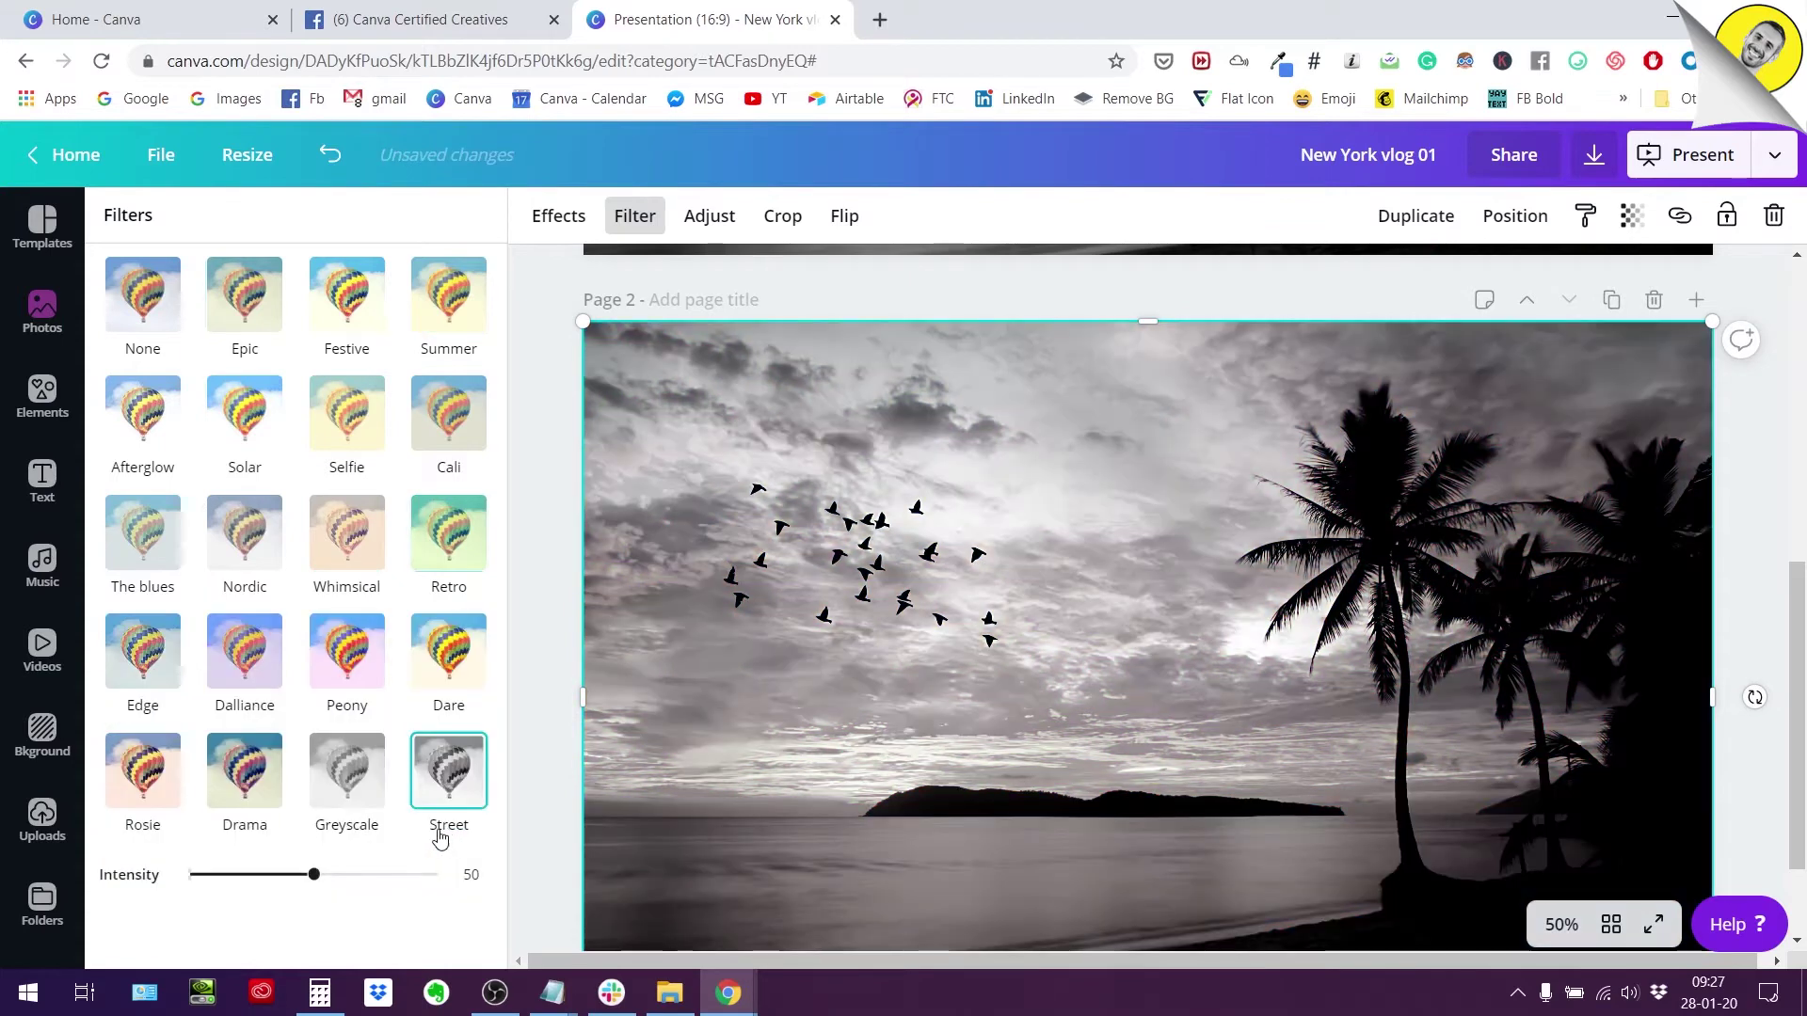
click(347, 770)
click(457, 803)
click(727, 589)
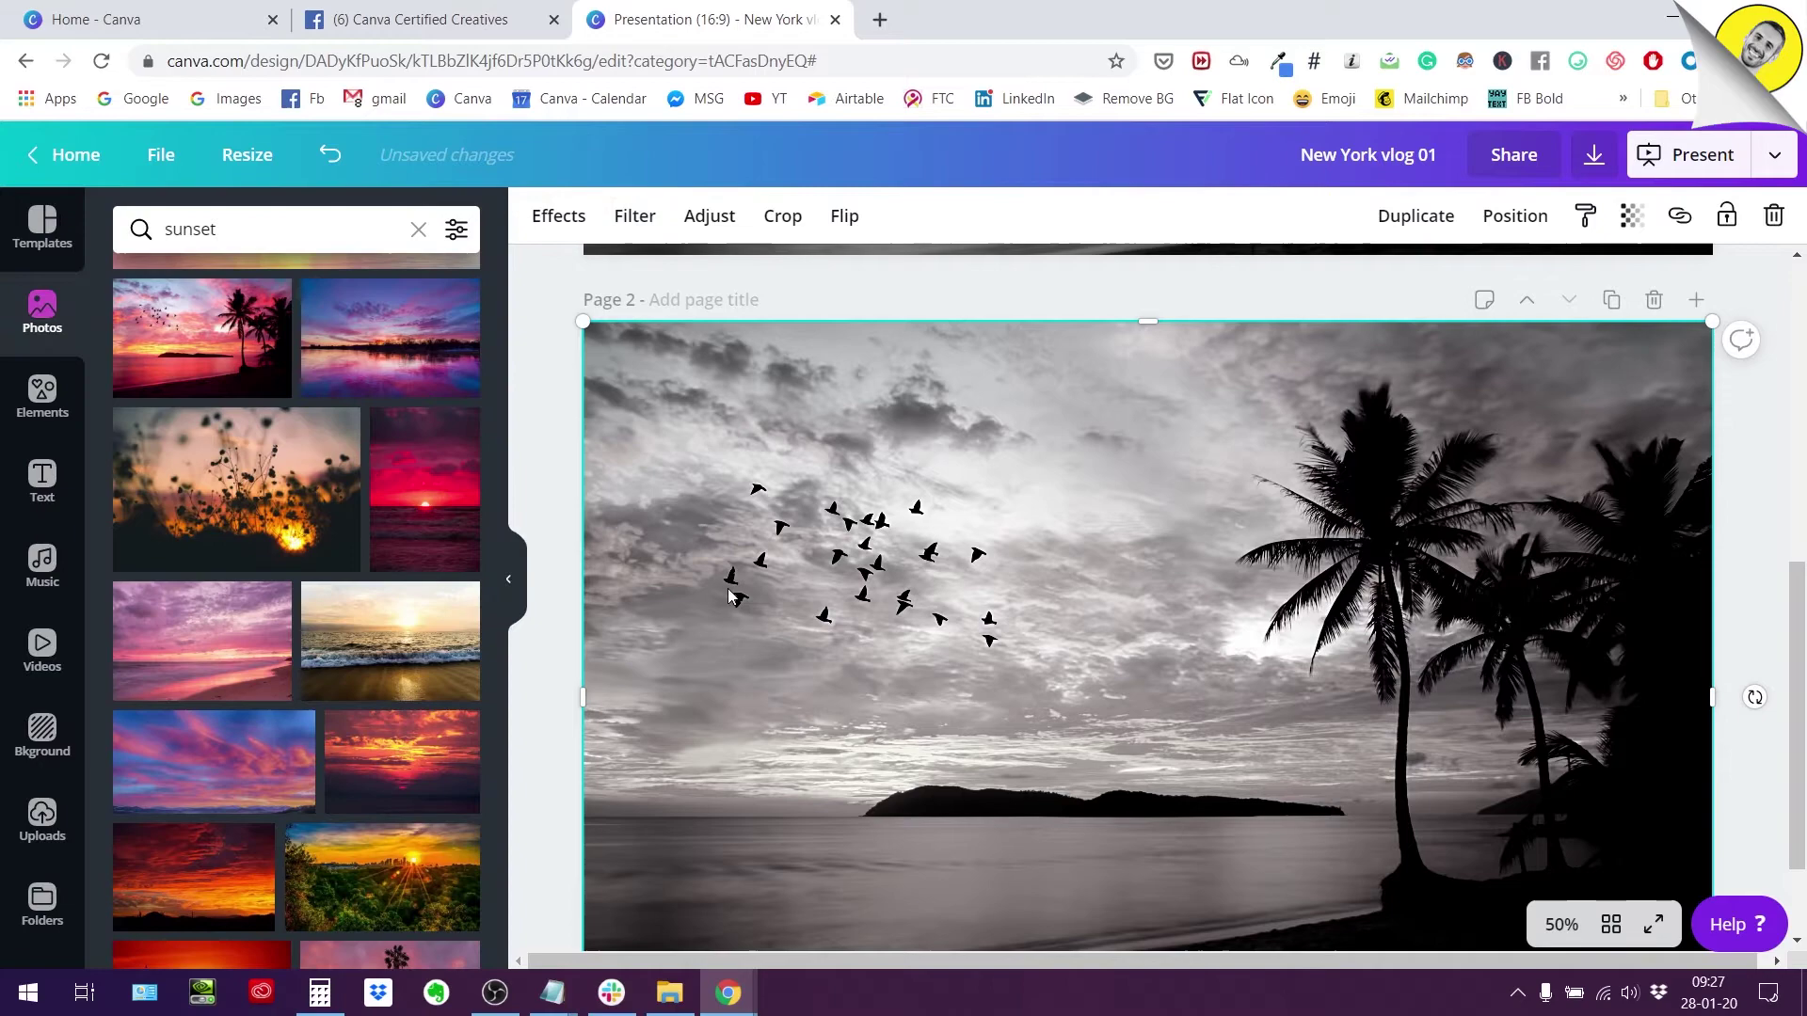
scroll(726, 589, up, 5)
scroll(727, 589, down, 3)
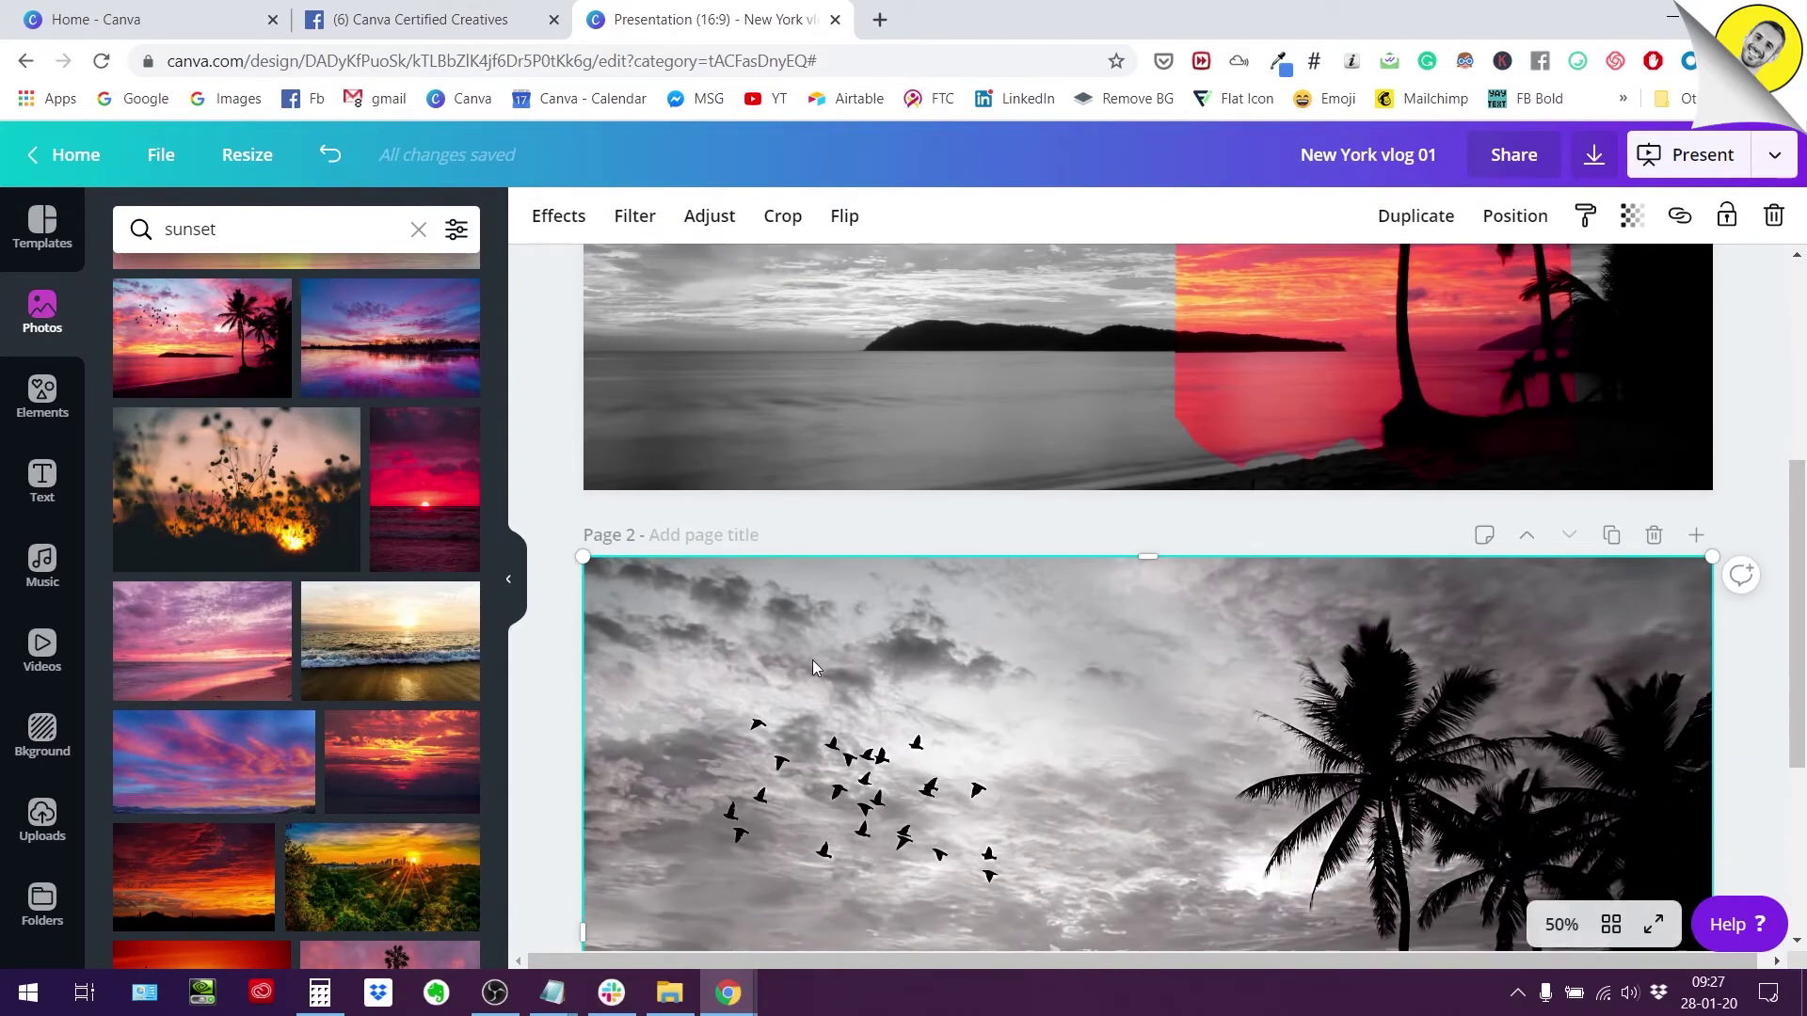
scroll(123, 646, down, 3)
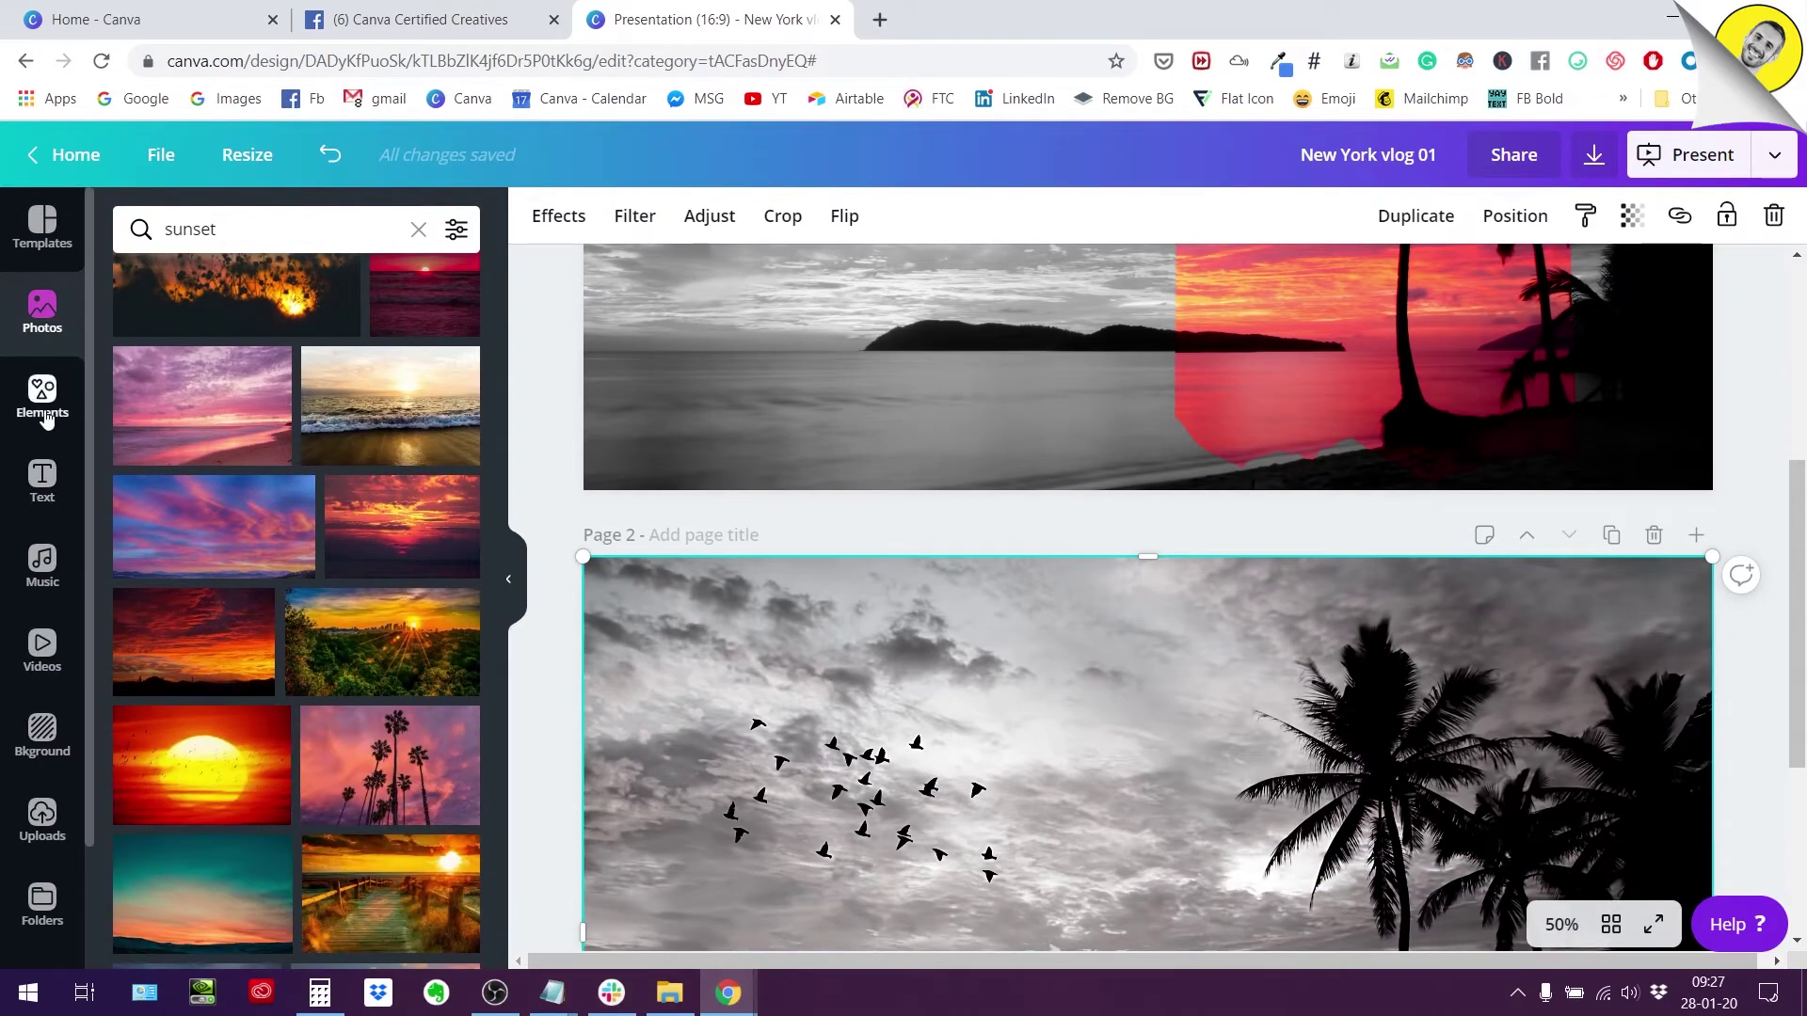
Place a torn-edge frame from Elements on the right side of page 2, then return to Photos.
click(46, 405)
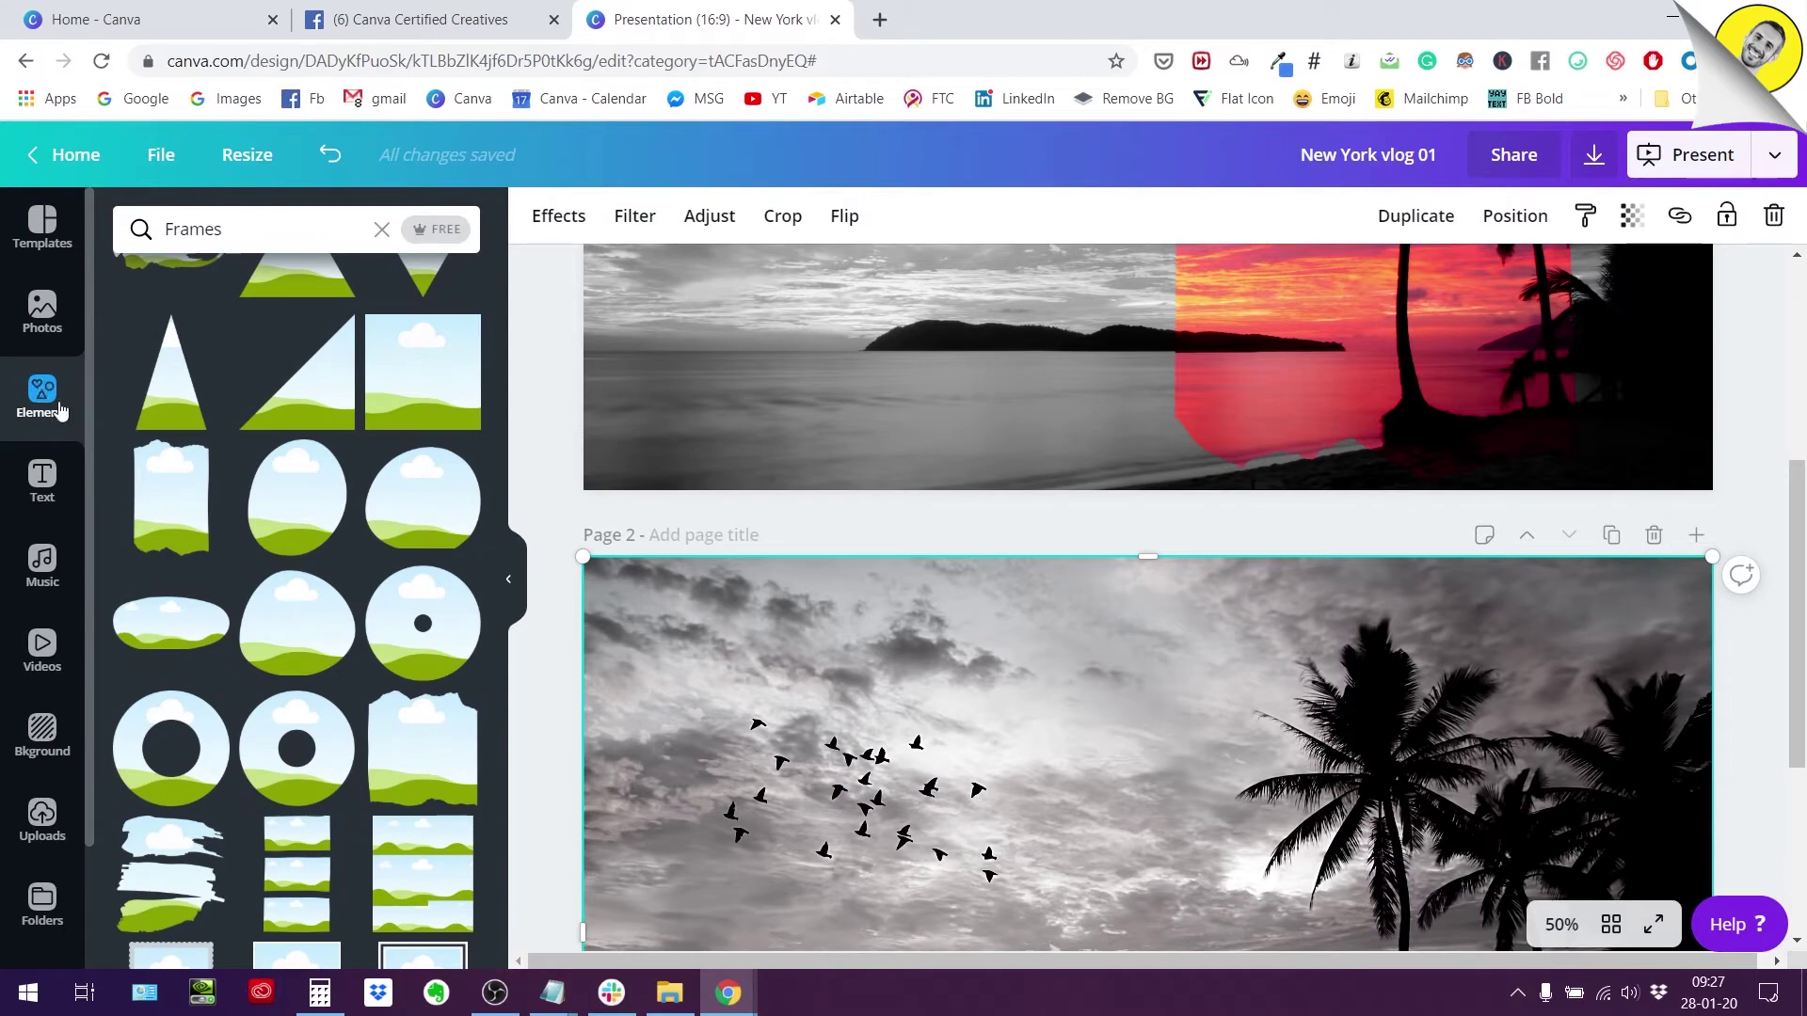
click(181, 504)
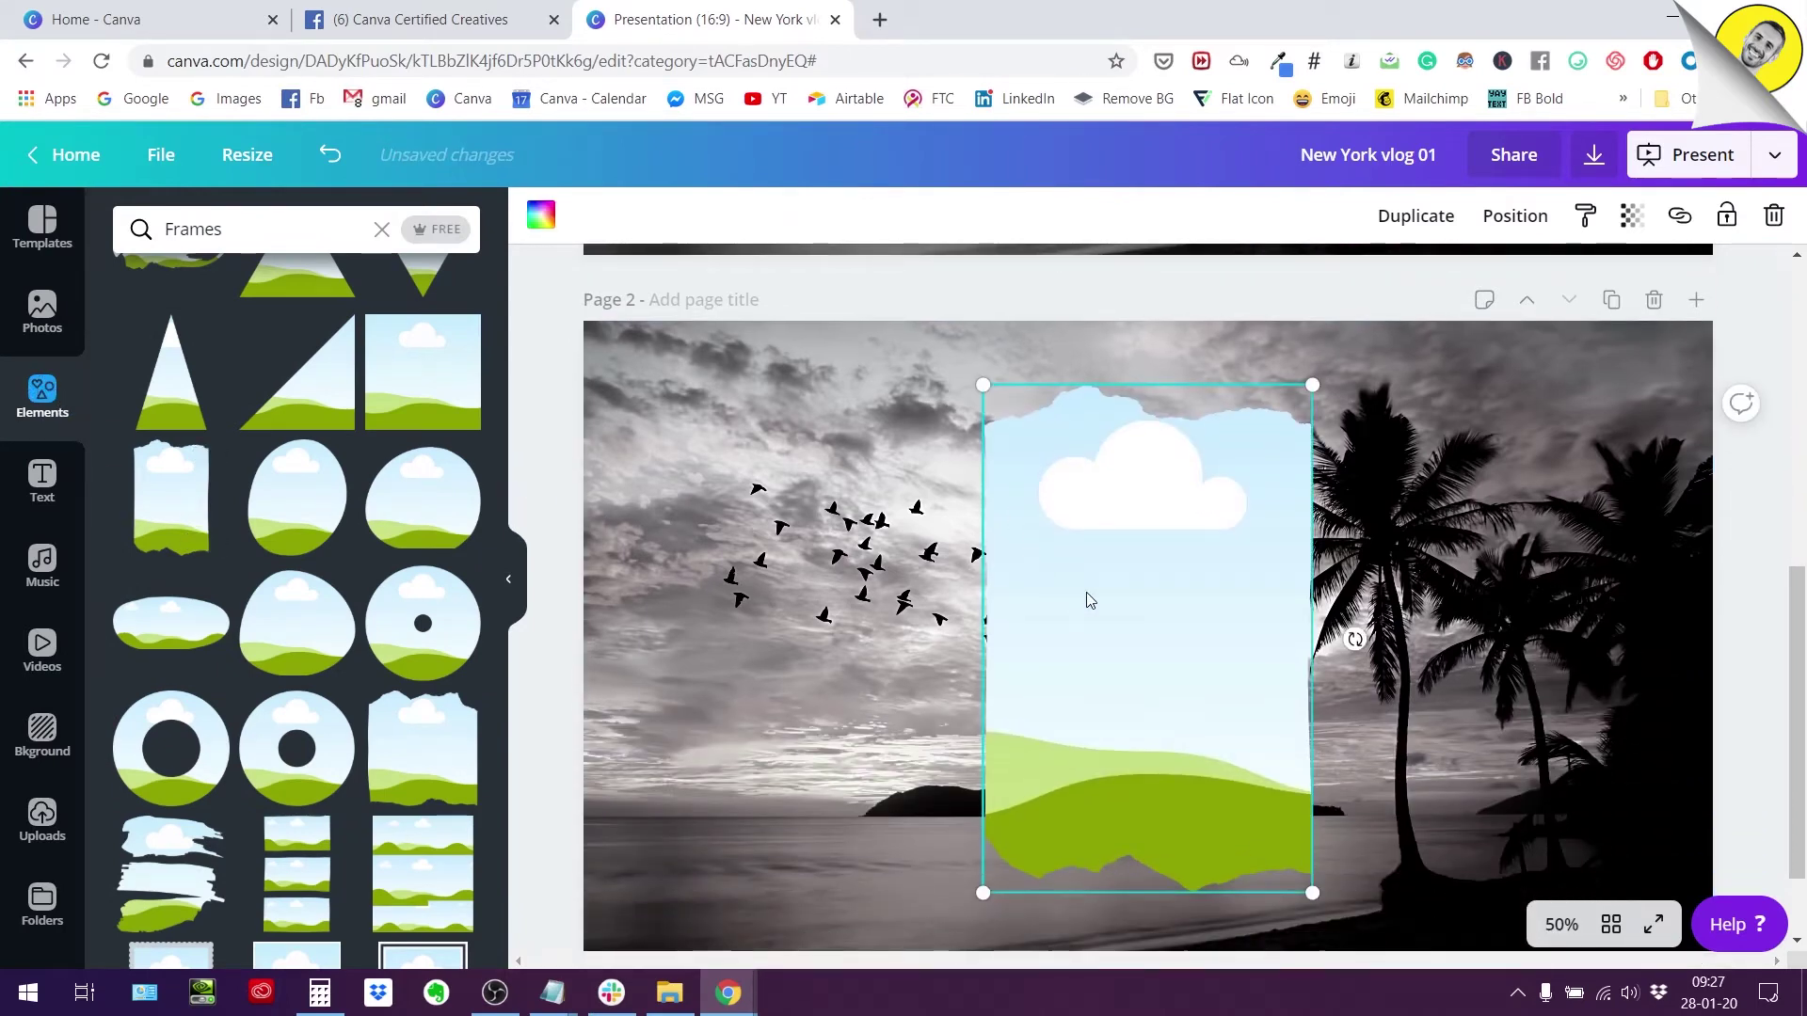
drag(1089, 600, 1310, 596)
click(941, 659)
scroll(192, 411, up, 5)
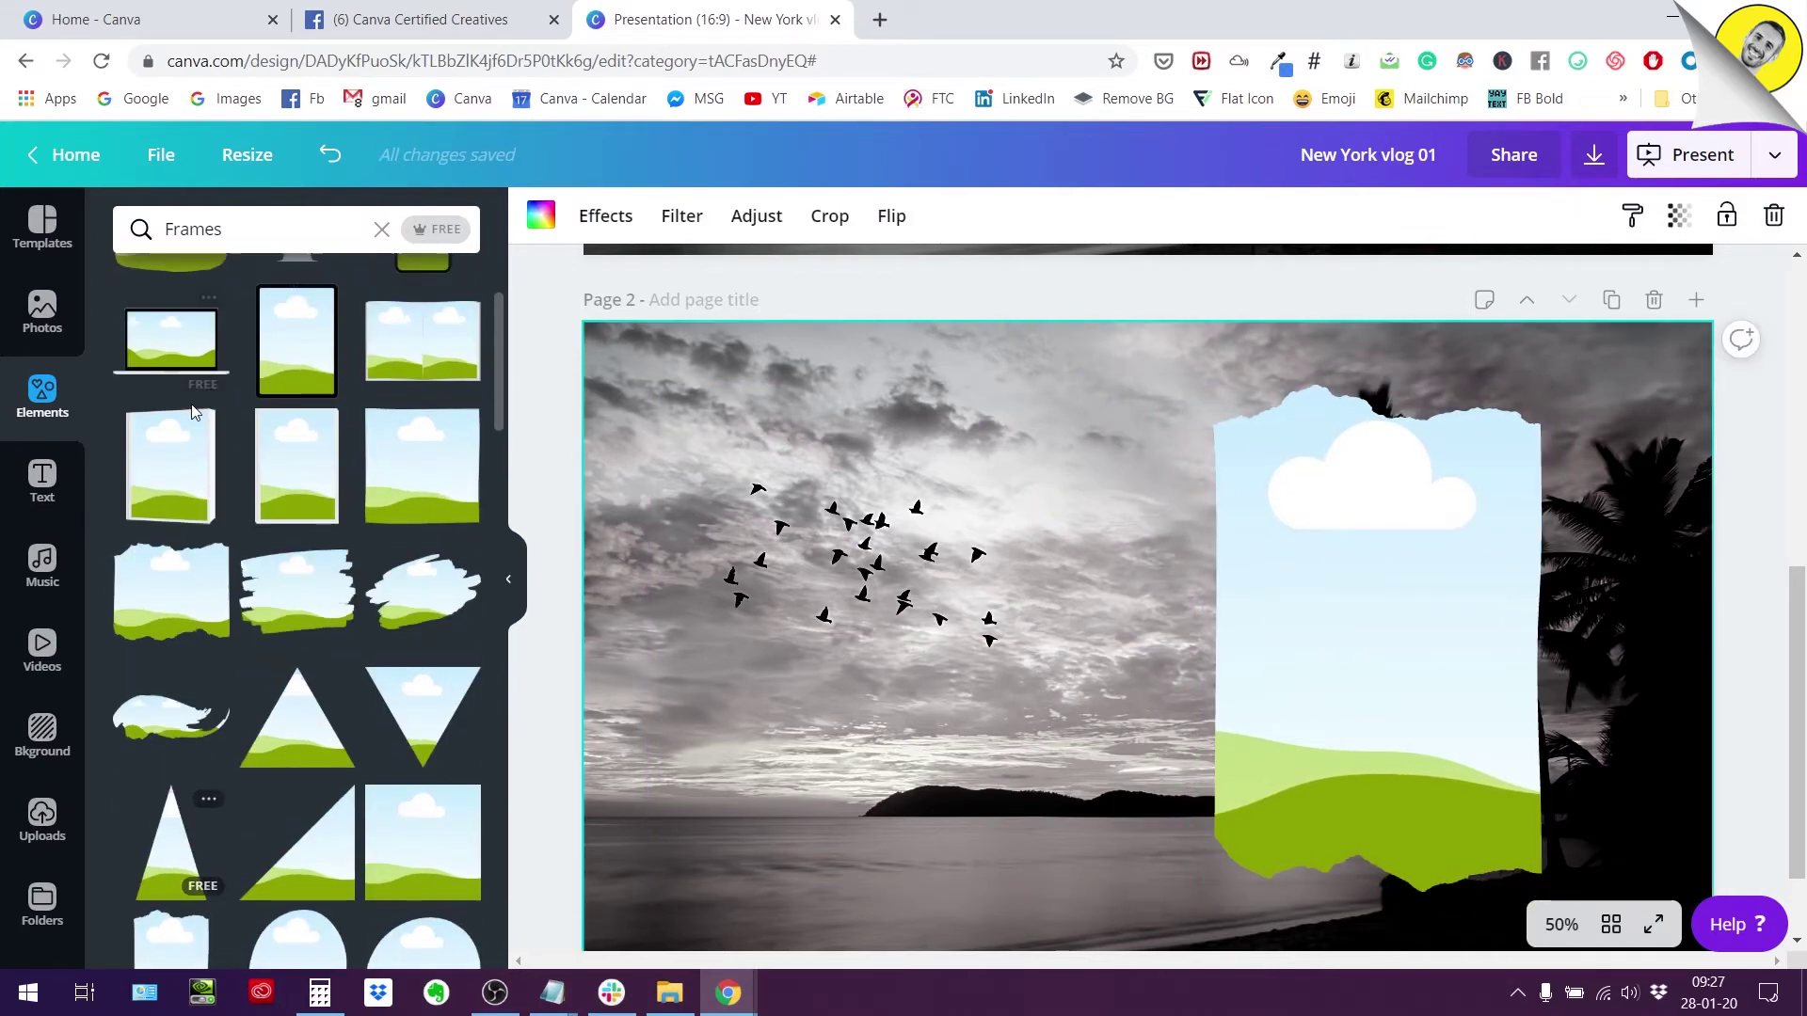
click(42, 311)
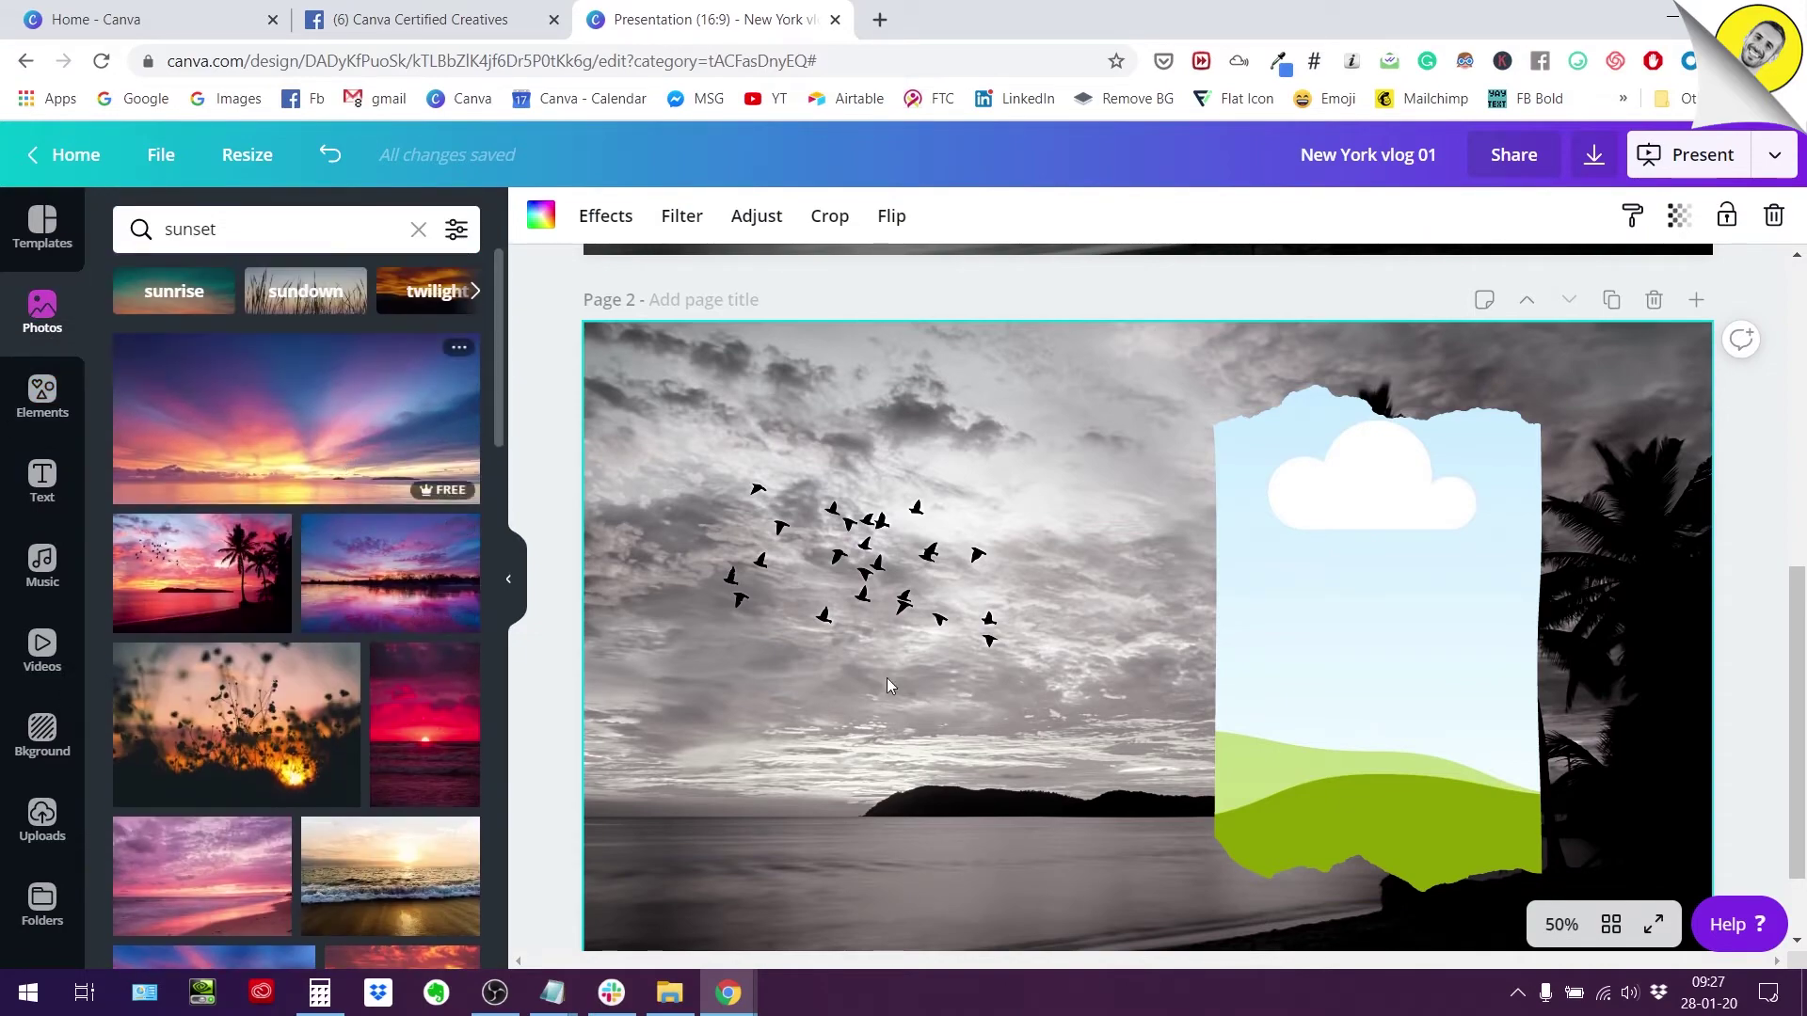
Drop the colour palm-tree sunset photo into the torn-paper frame and deselect it.
drag(247, 616, 1353, 579)
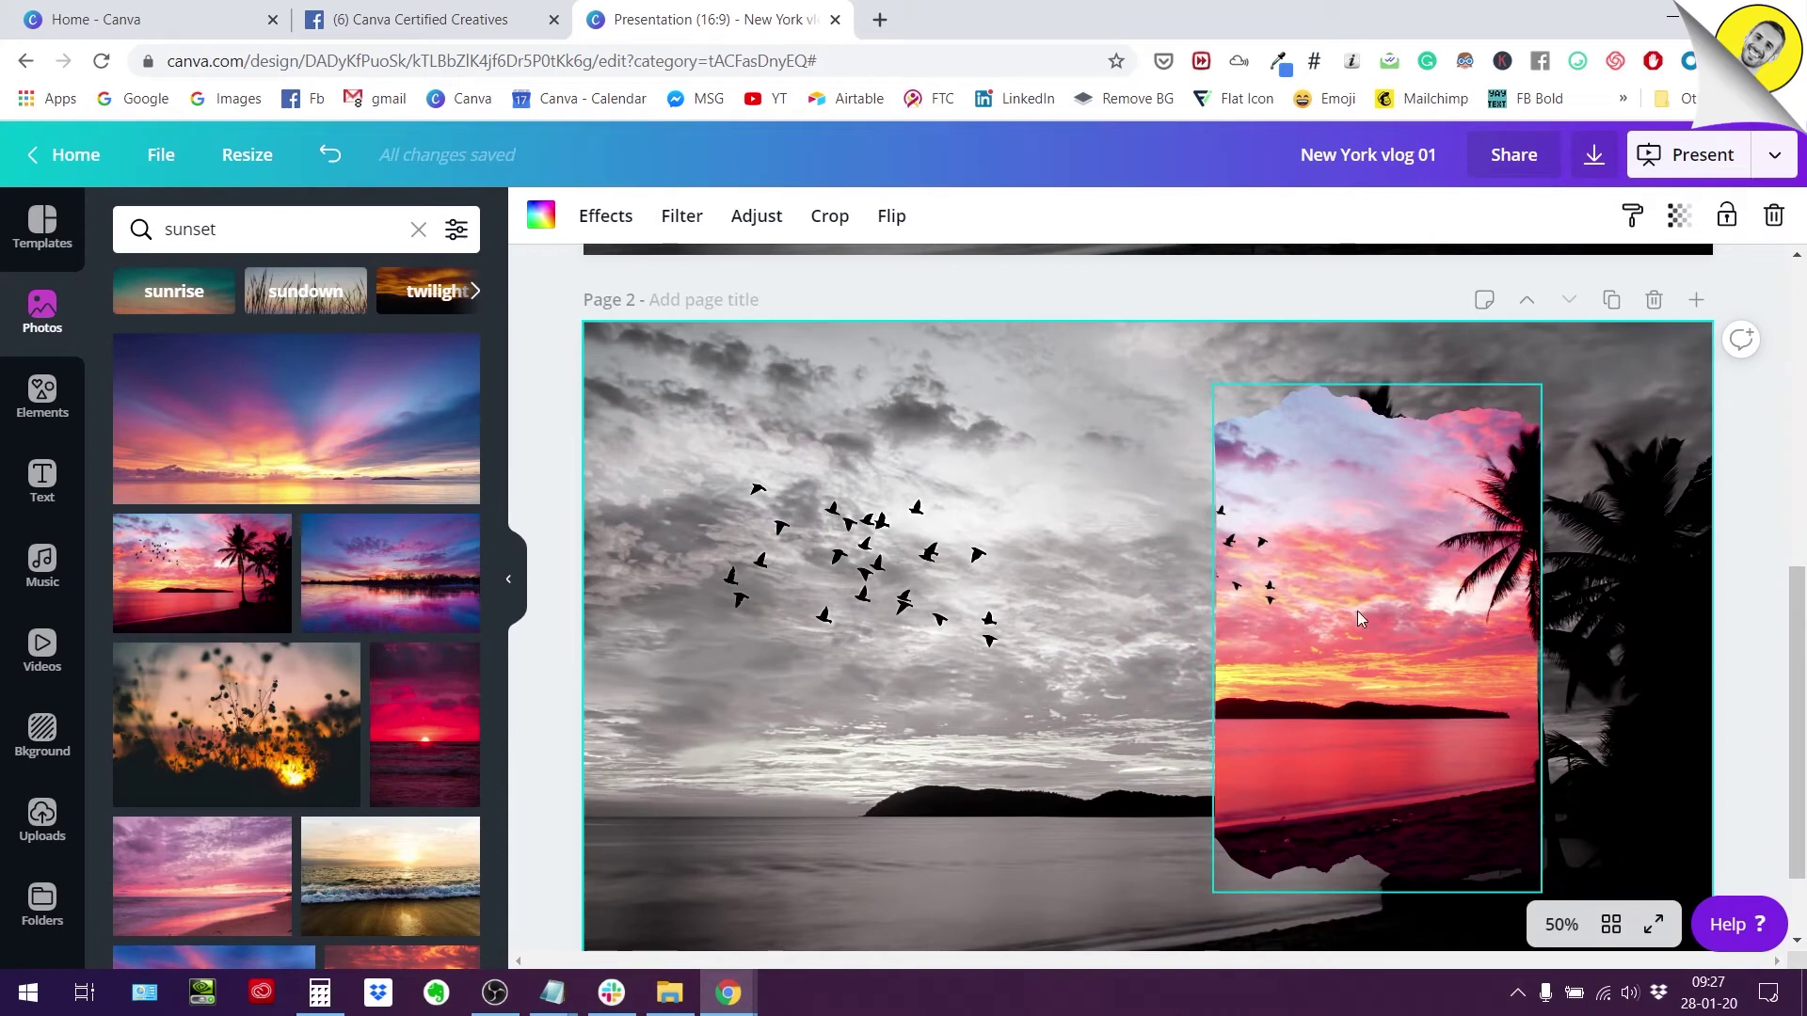
click(962, 501)
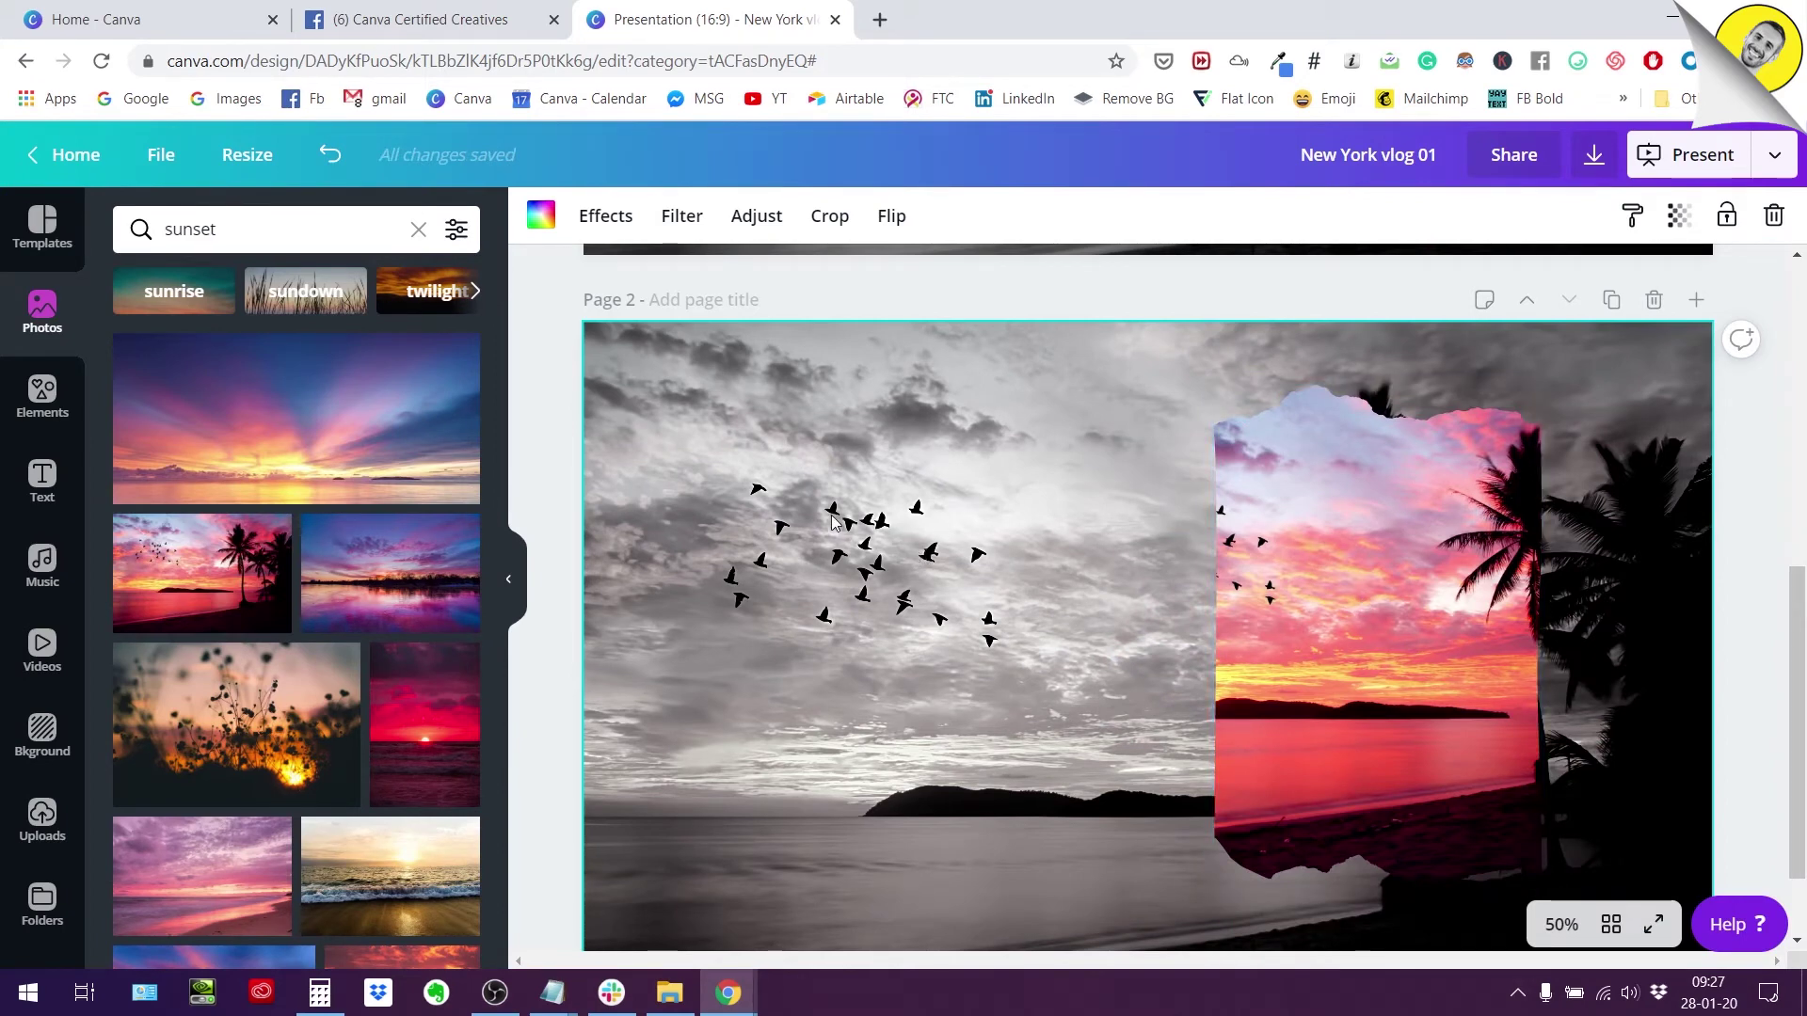
scroll(1091, 591, down, 1)
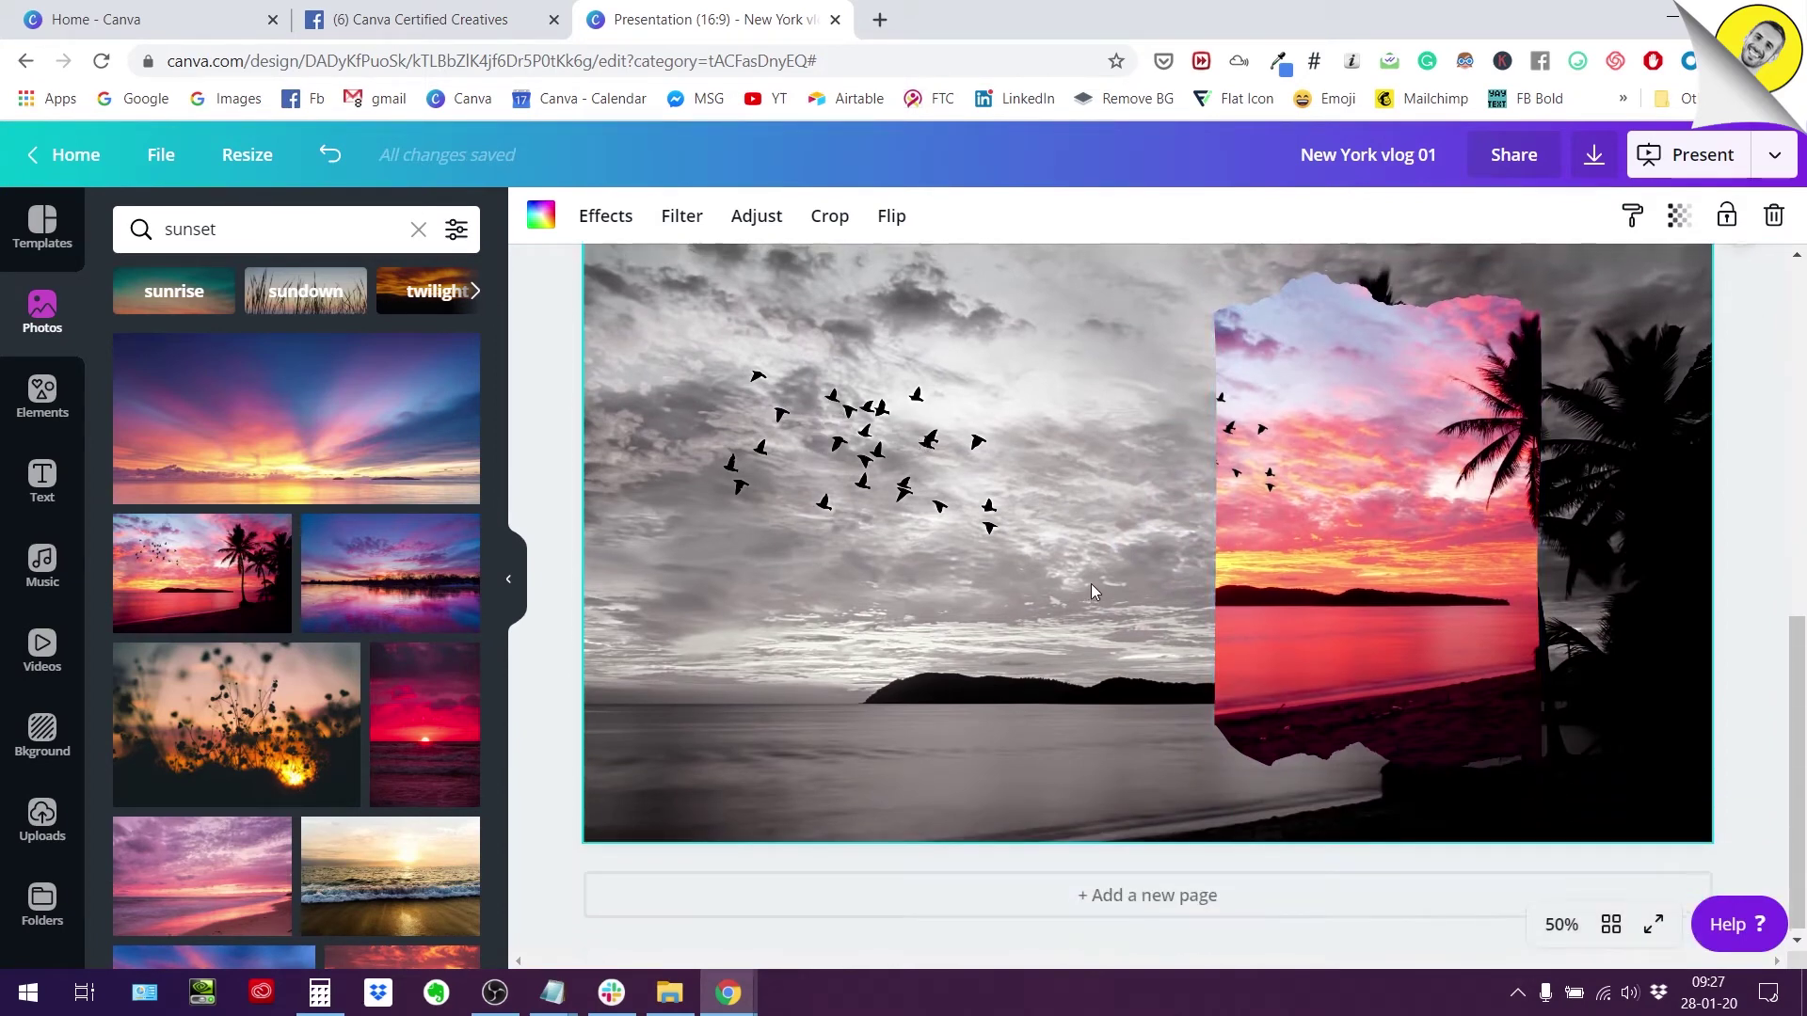
scroll(1092, 590, up, 1)
scroll(1355, 600, up, 3)
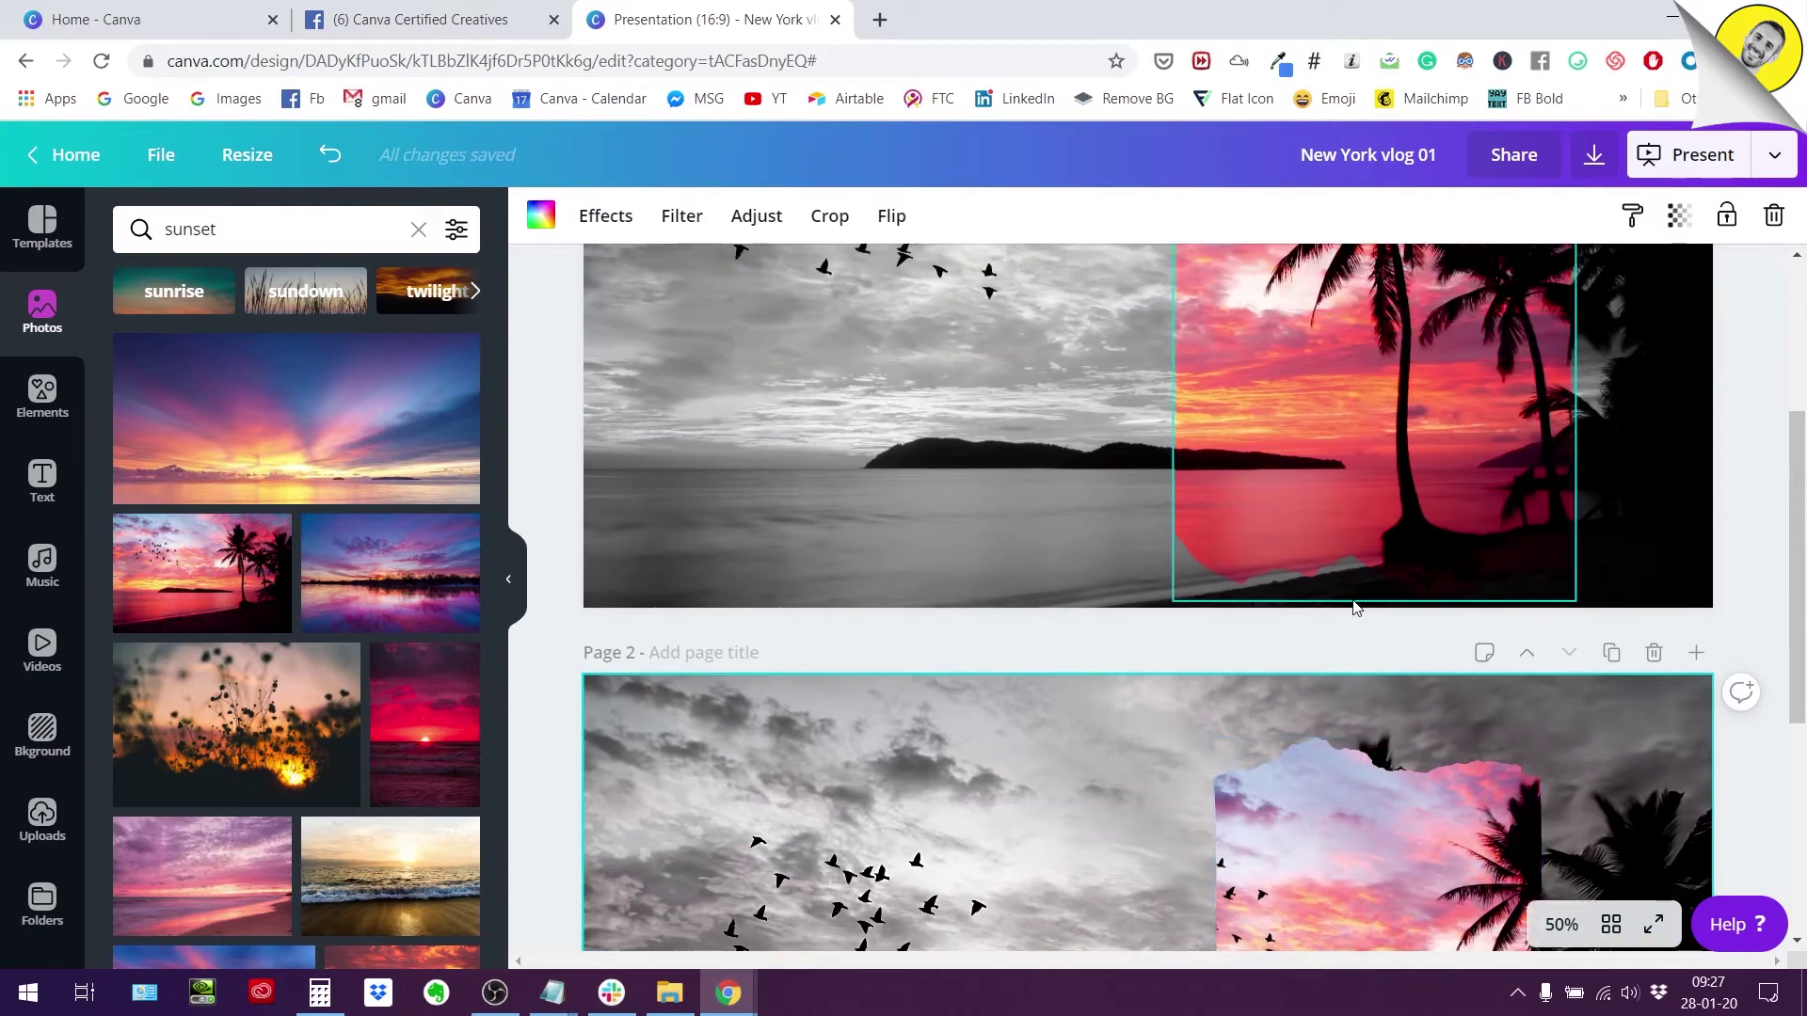
scroll(1352, 602, up, 2)
scroll(1352, 601, down, 2)
scroll(1351, 612, down, 3)
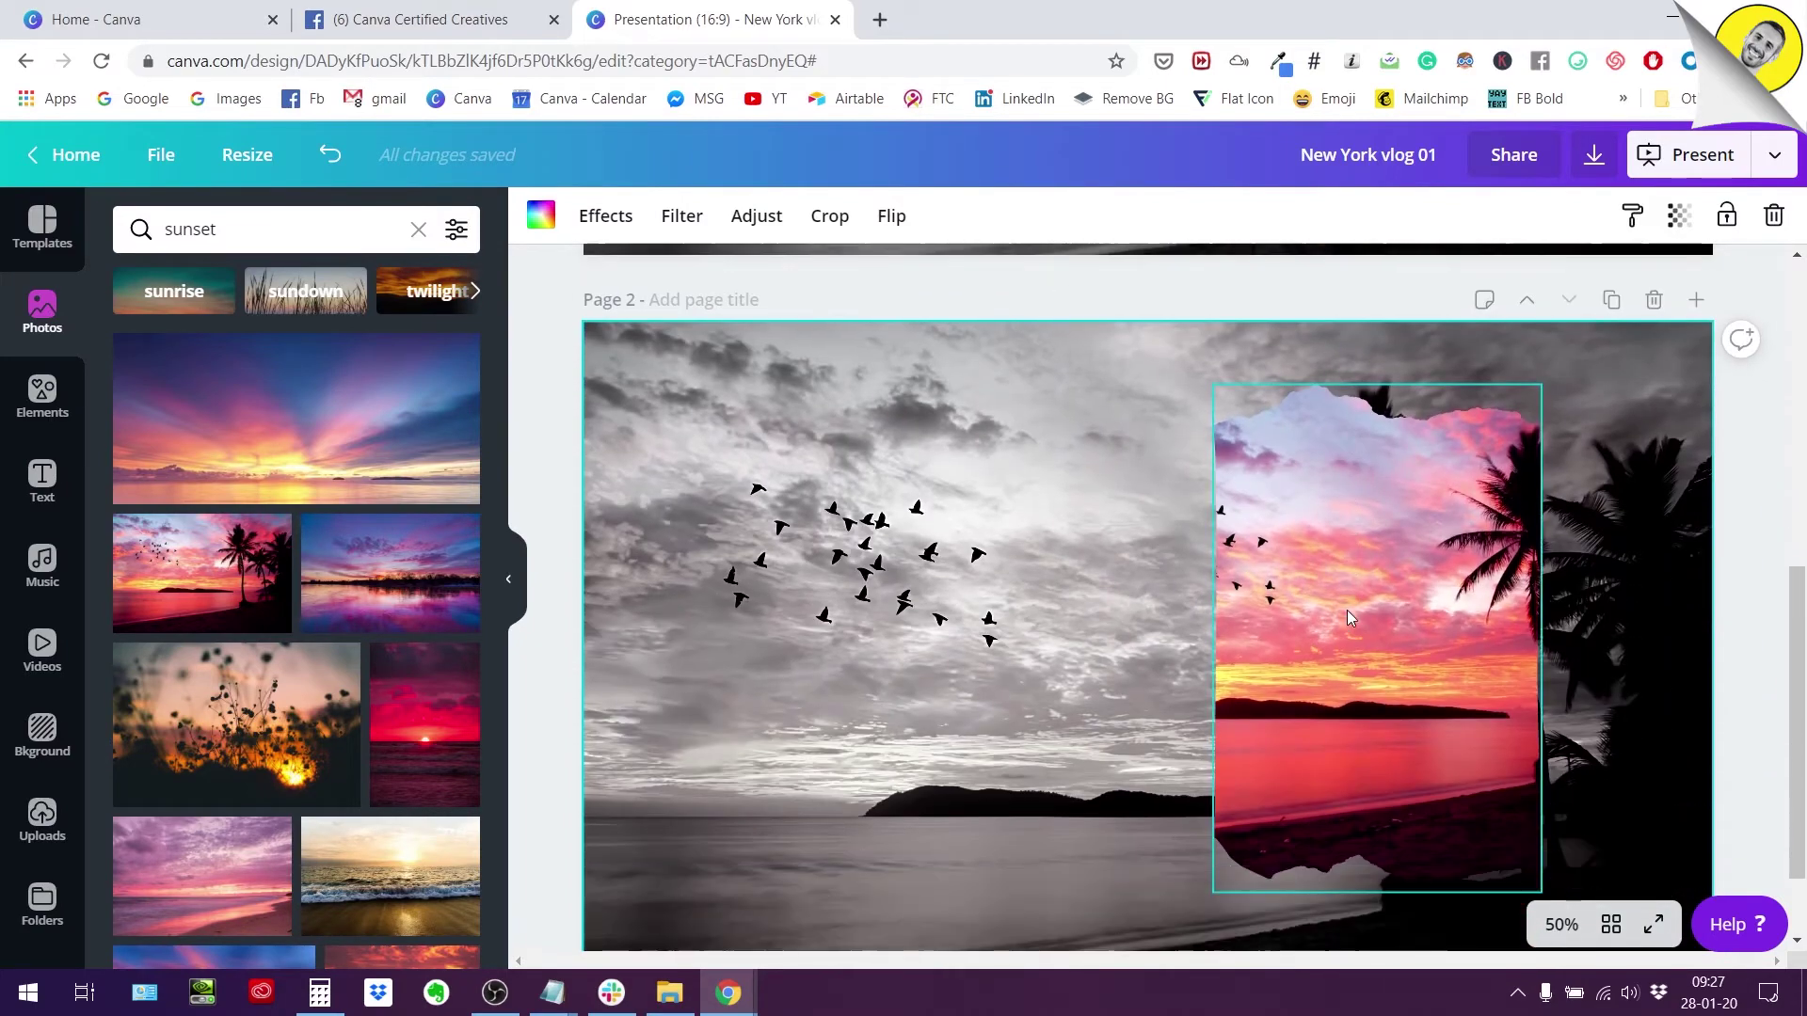
scroll(1345, 618, down, 1)
scroll(1345, 618, up, 1)
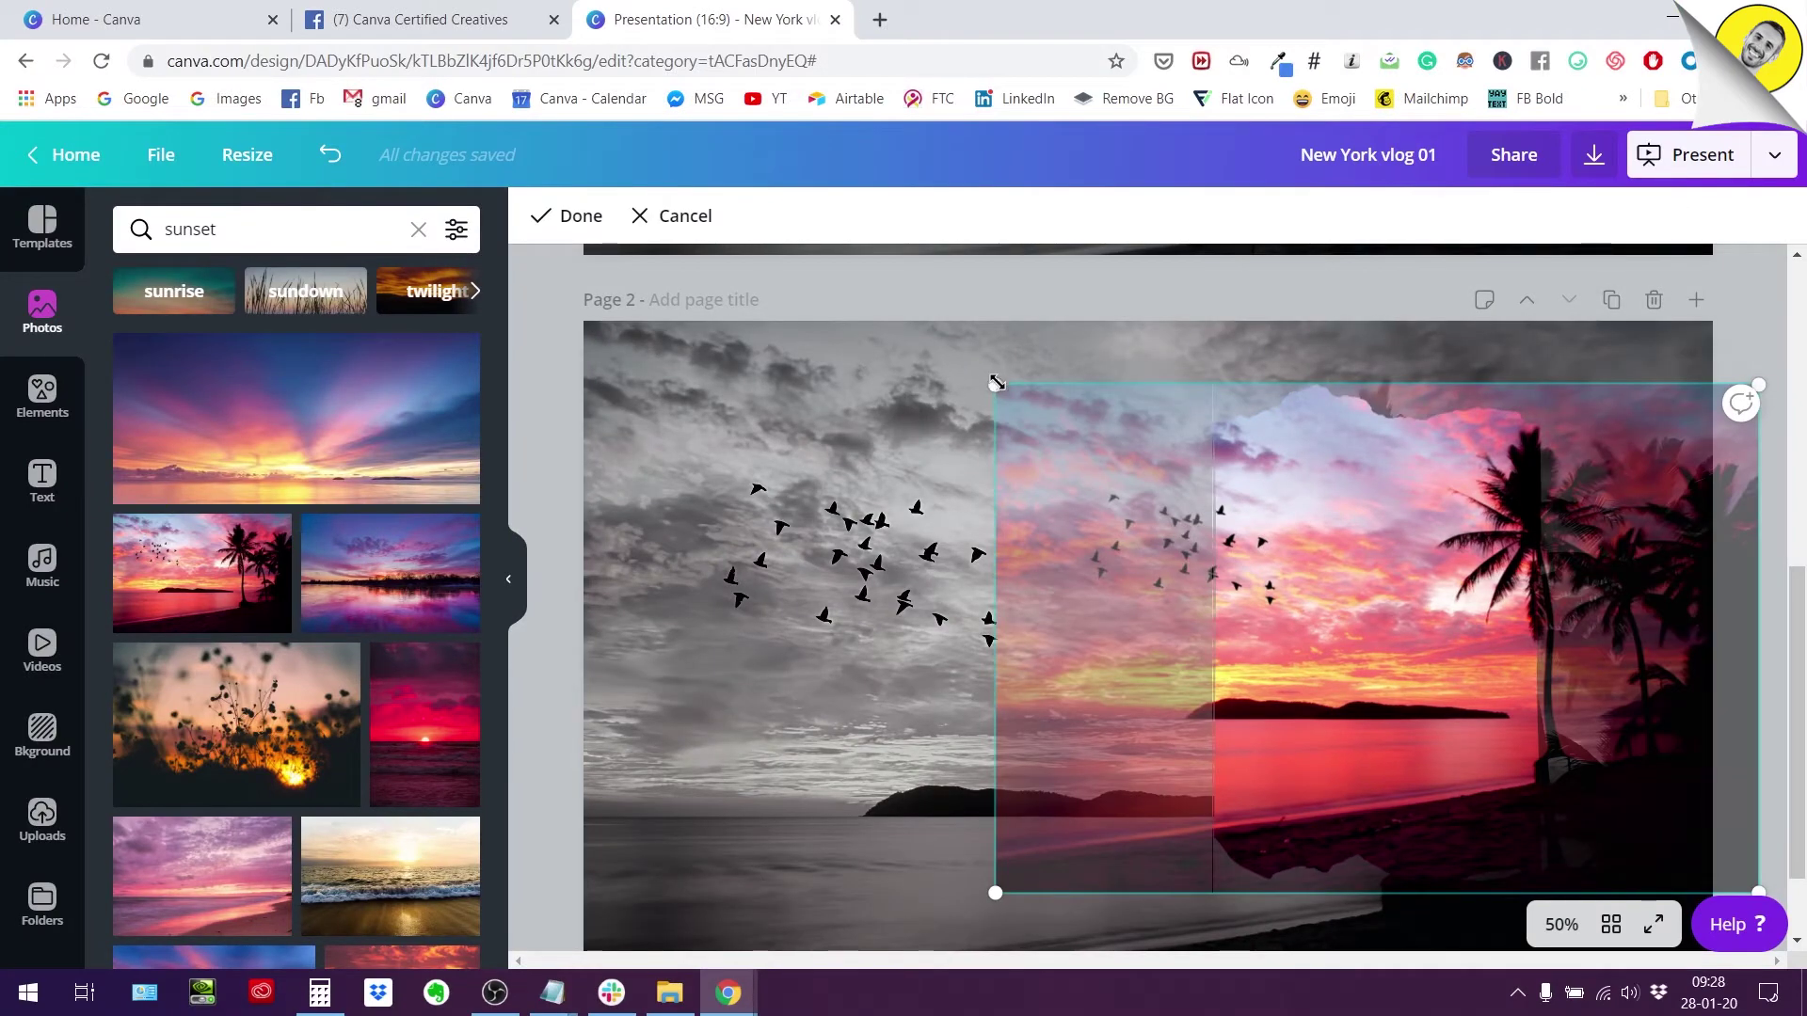
Extend the framed photo's crop to the page top, apply it, and reopen cropping.
drag(995, 383, 653, 462)
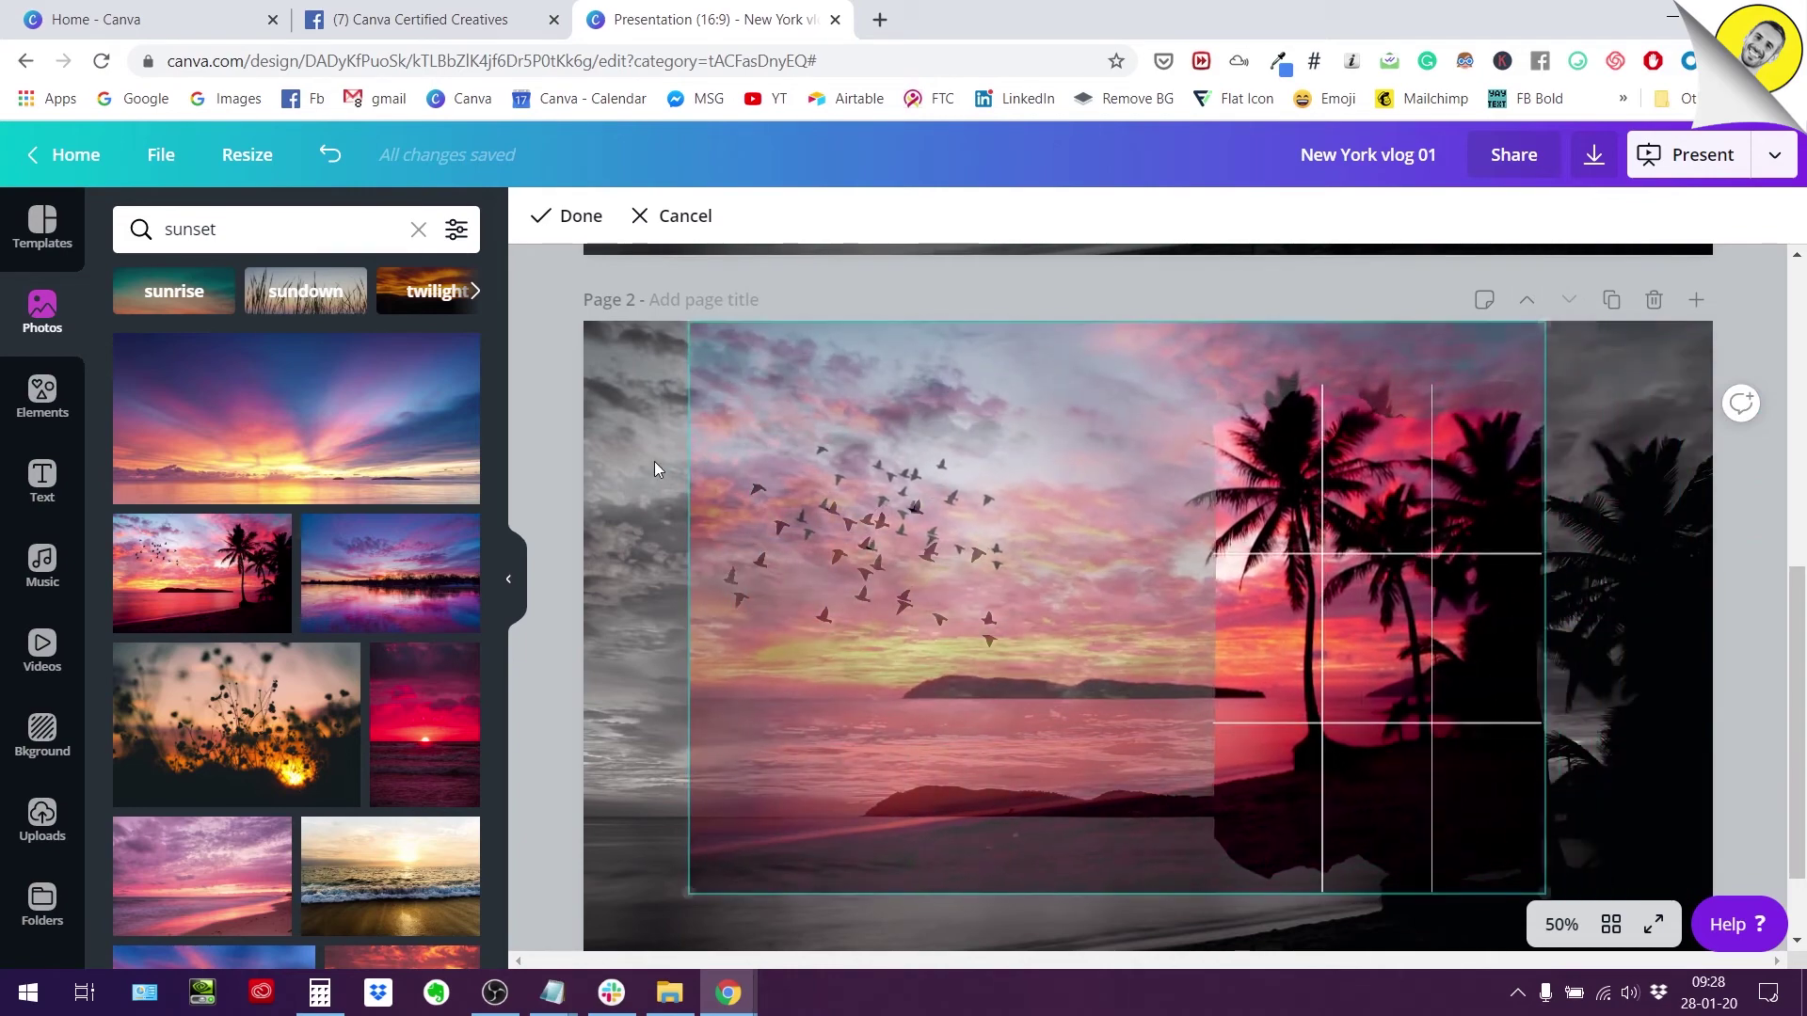
scroll(697, 710, down, 1)
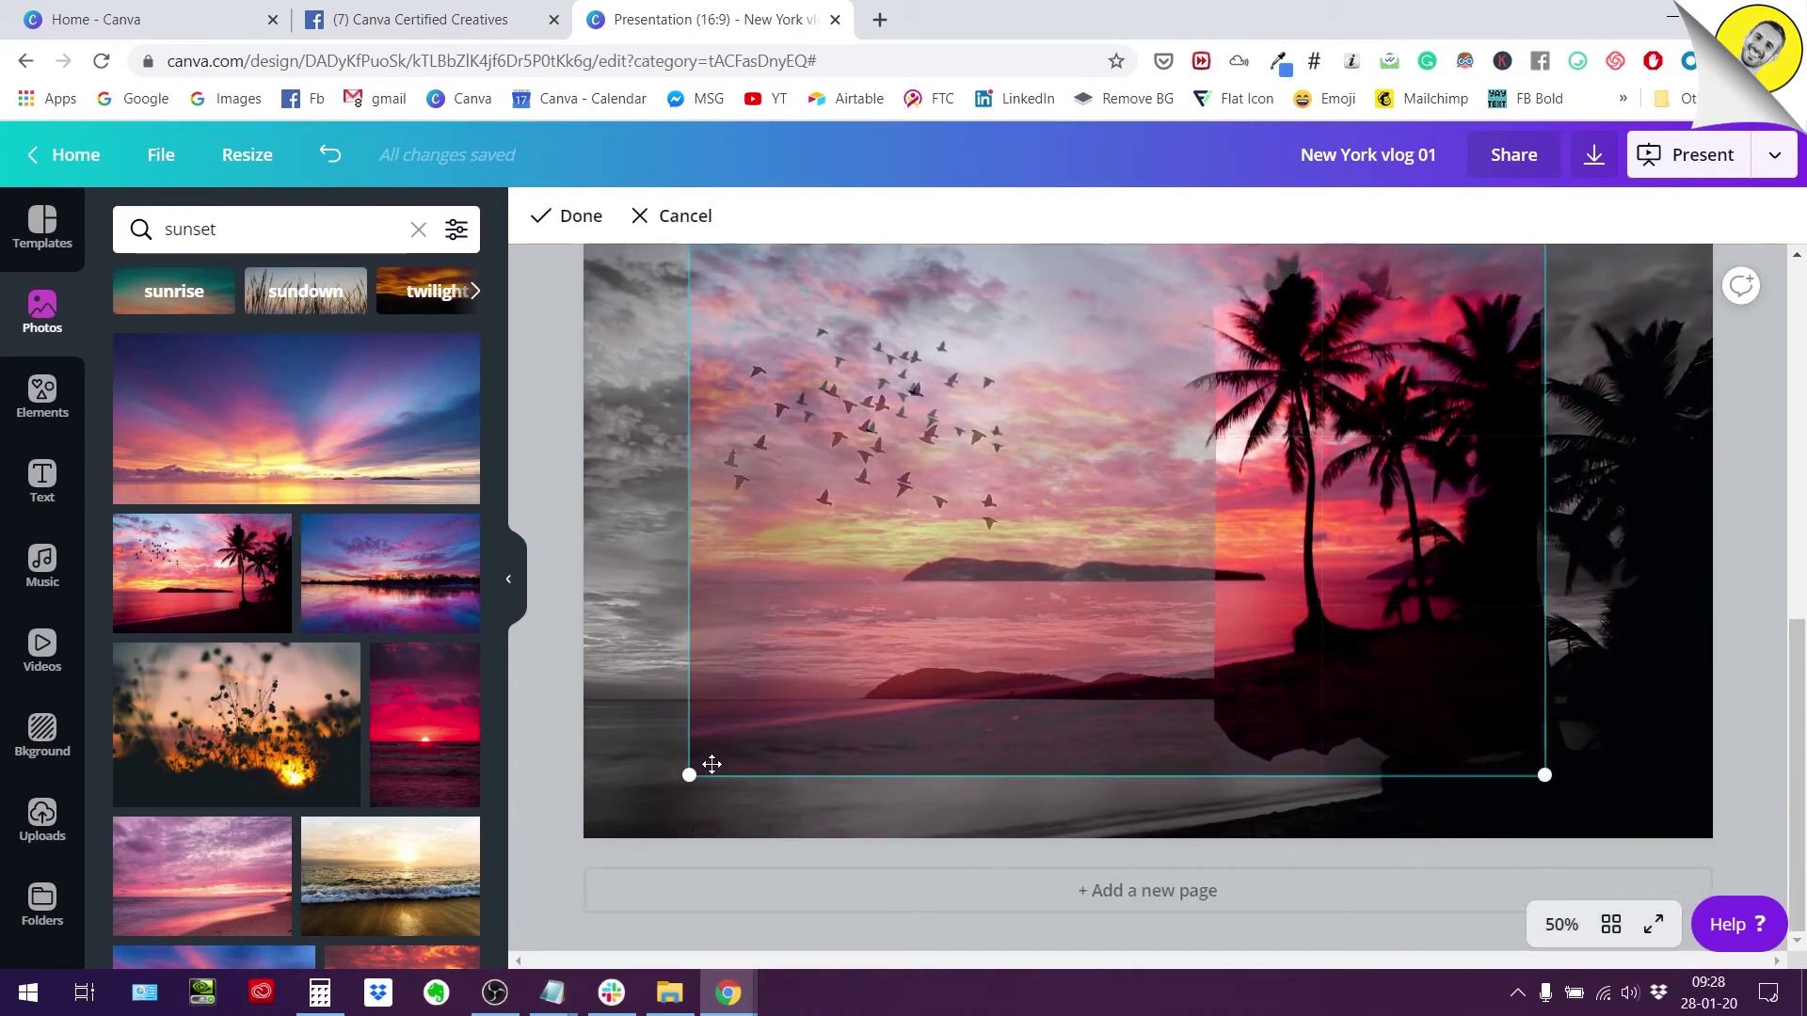
click(995, 686)
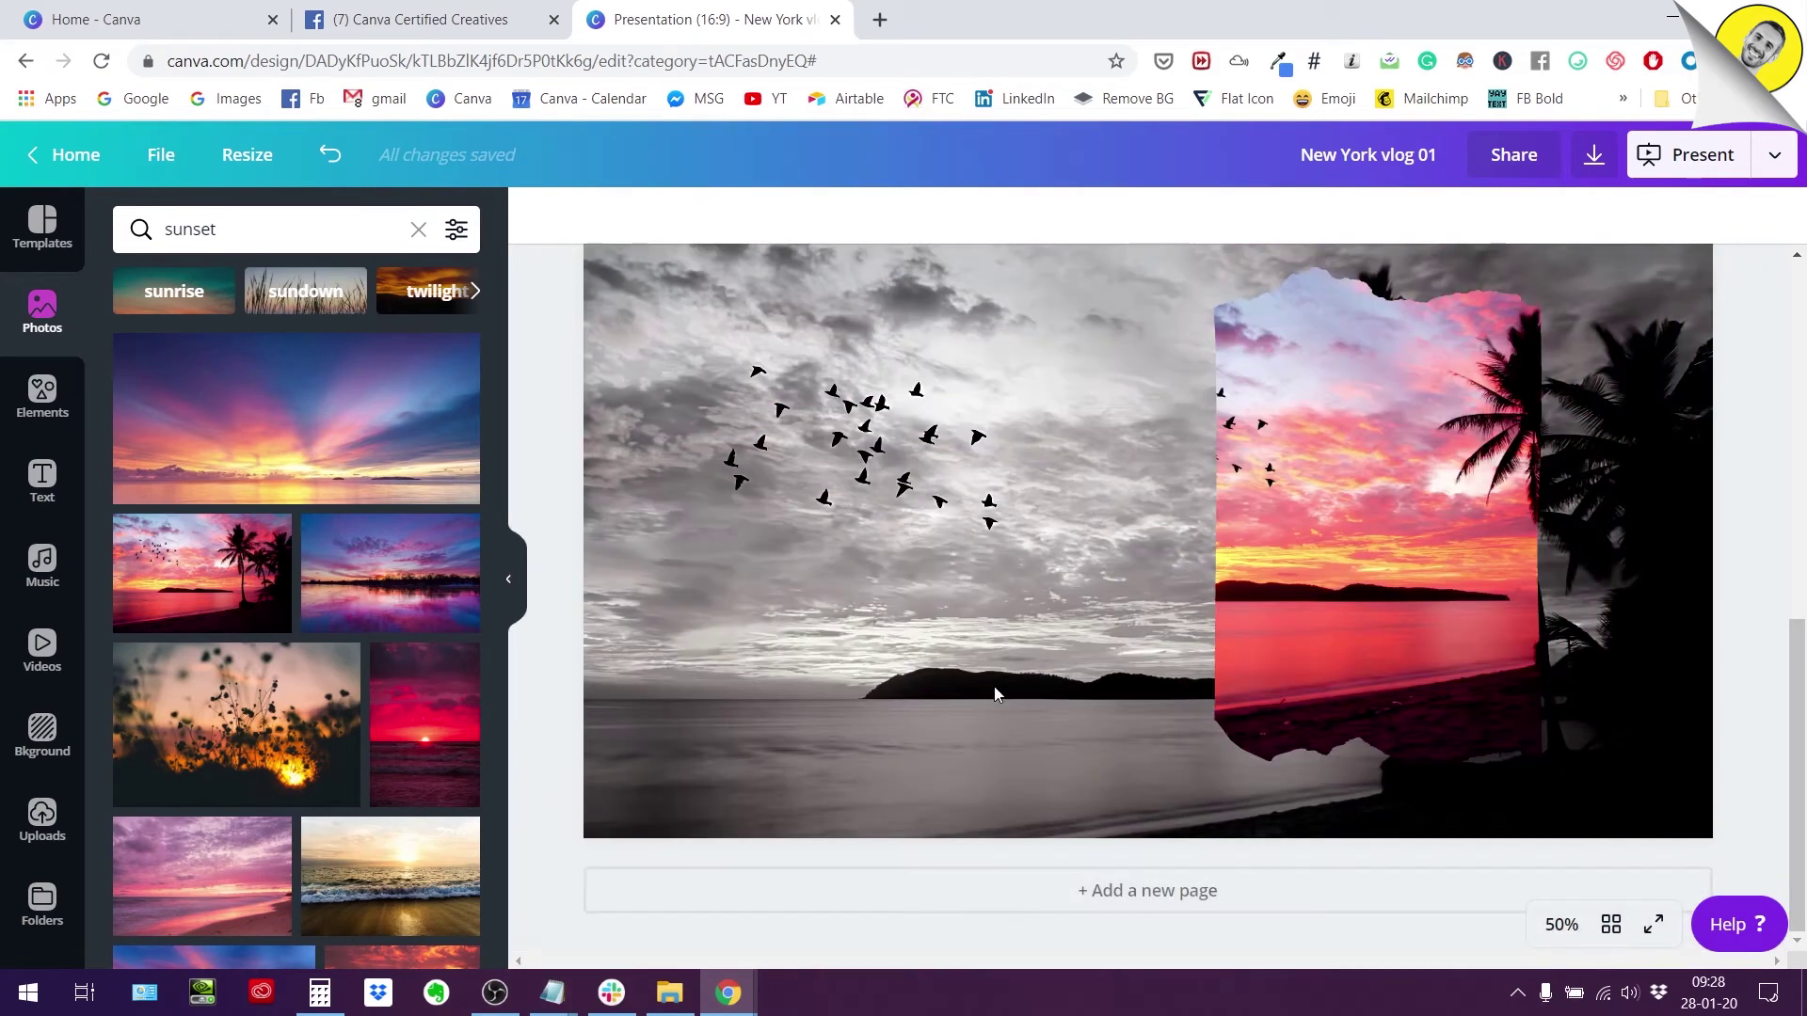
double_click(1419, 538)
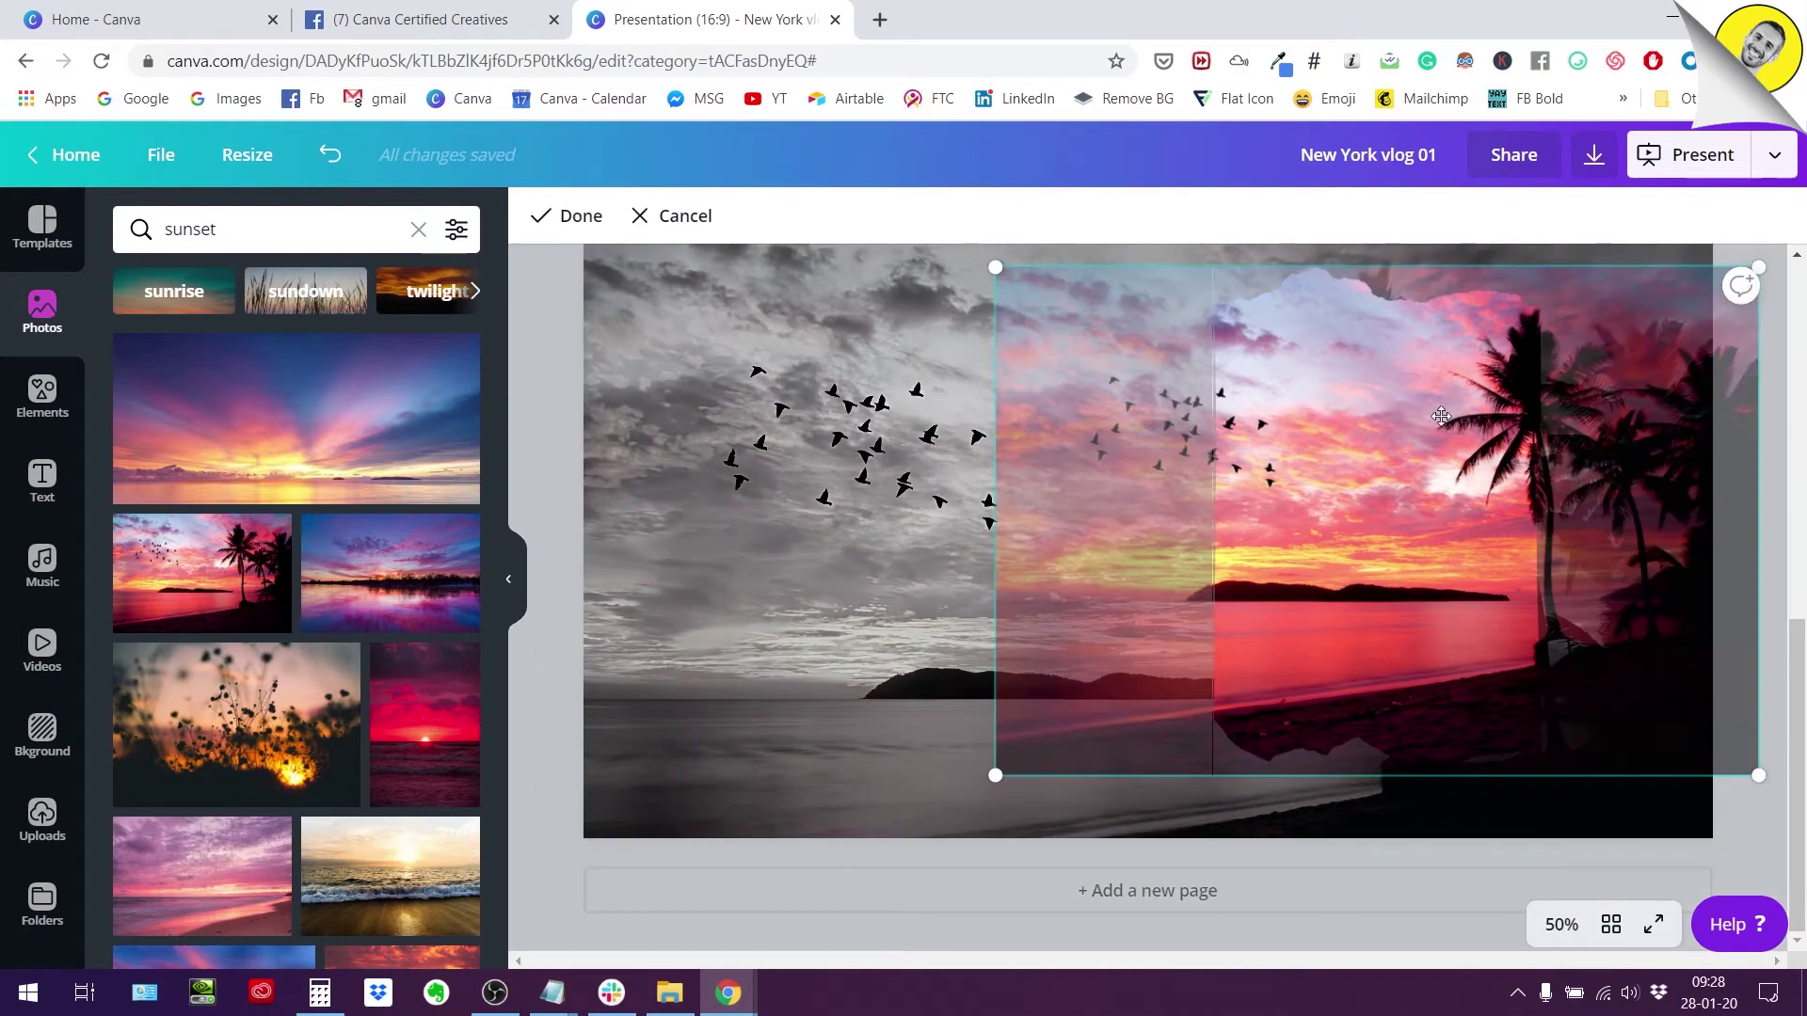
Slide the photo left, scale it up and nudge it until palm trees fill the frame.
drag(1323, 425, 1022, 472)
drag(1051, 781, 933, 805)
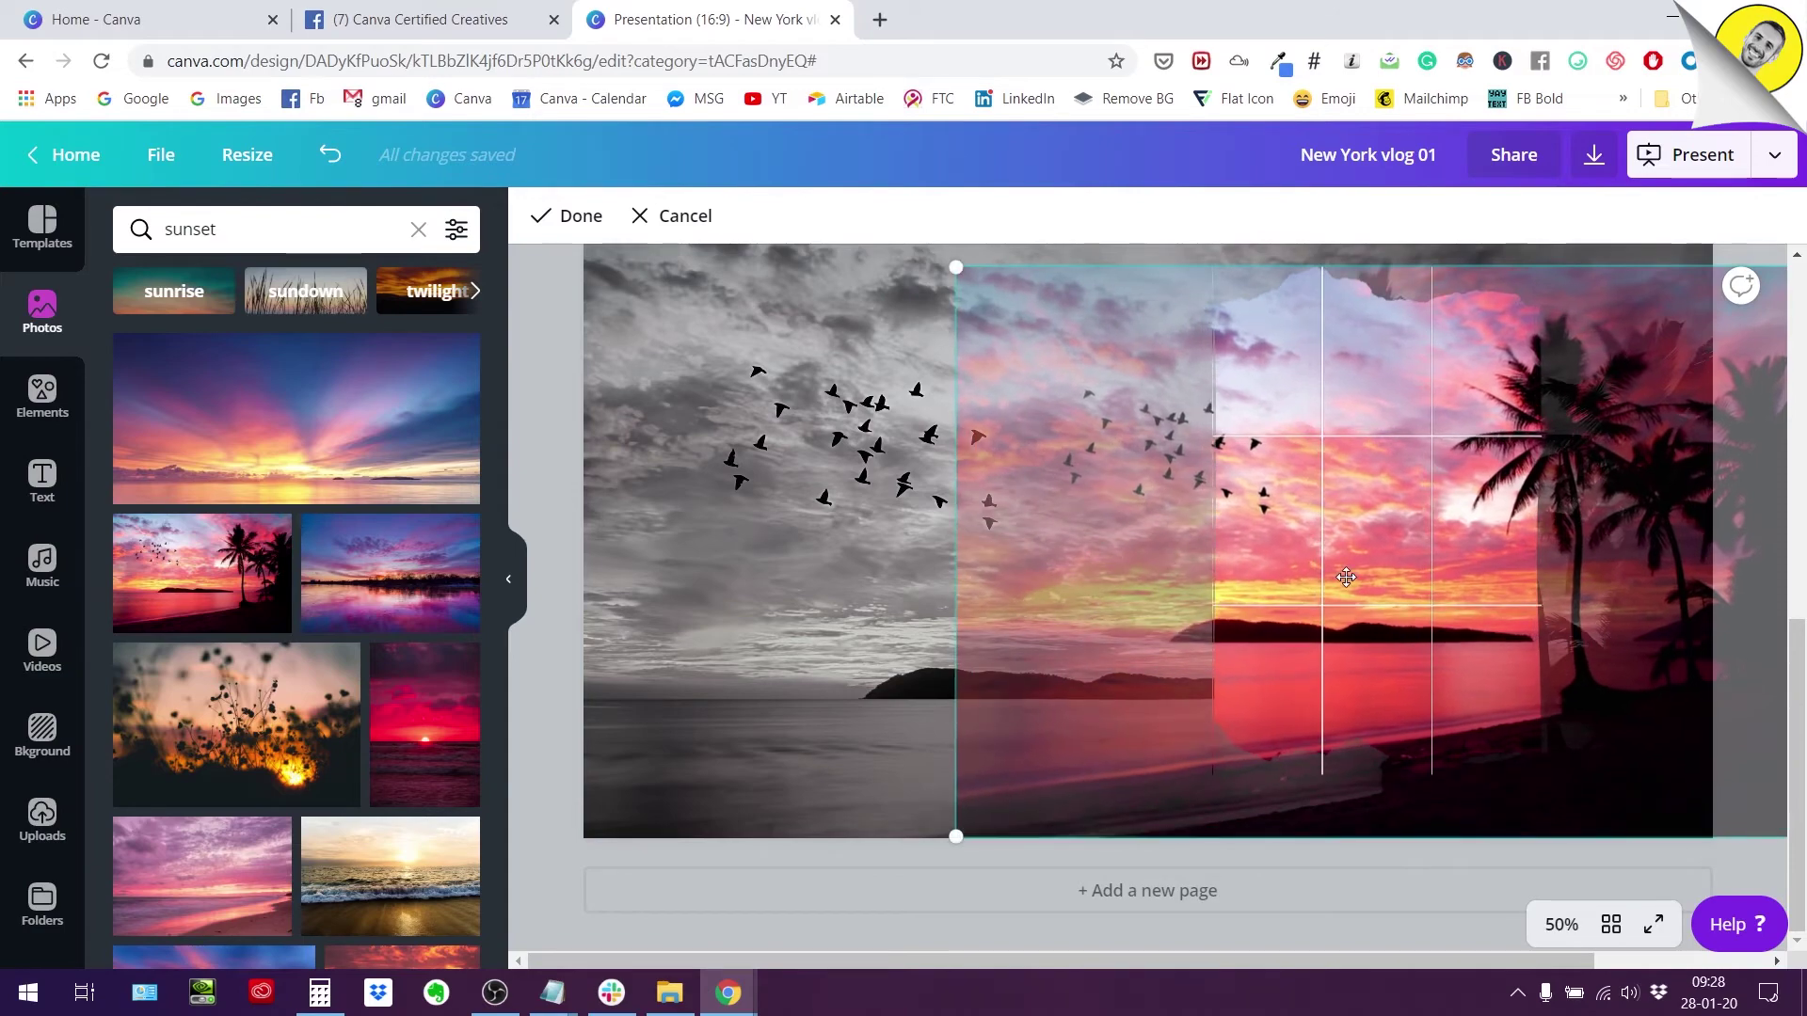
drag(1346, 577, 937, 582)
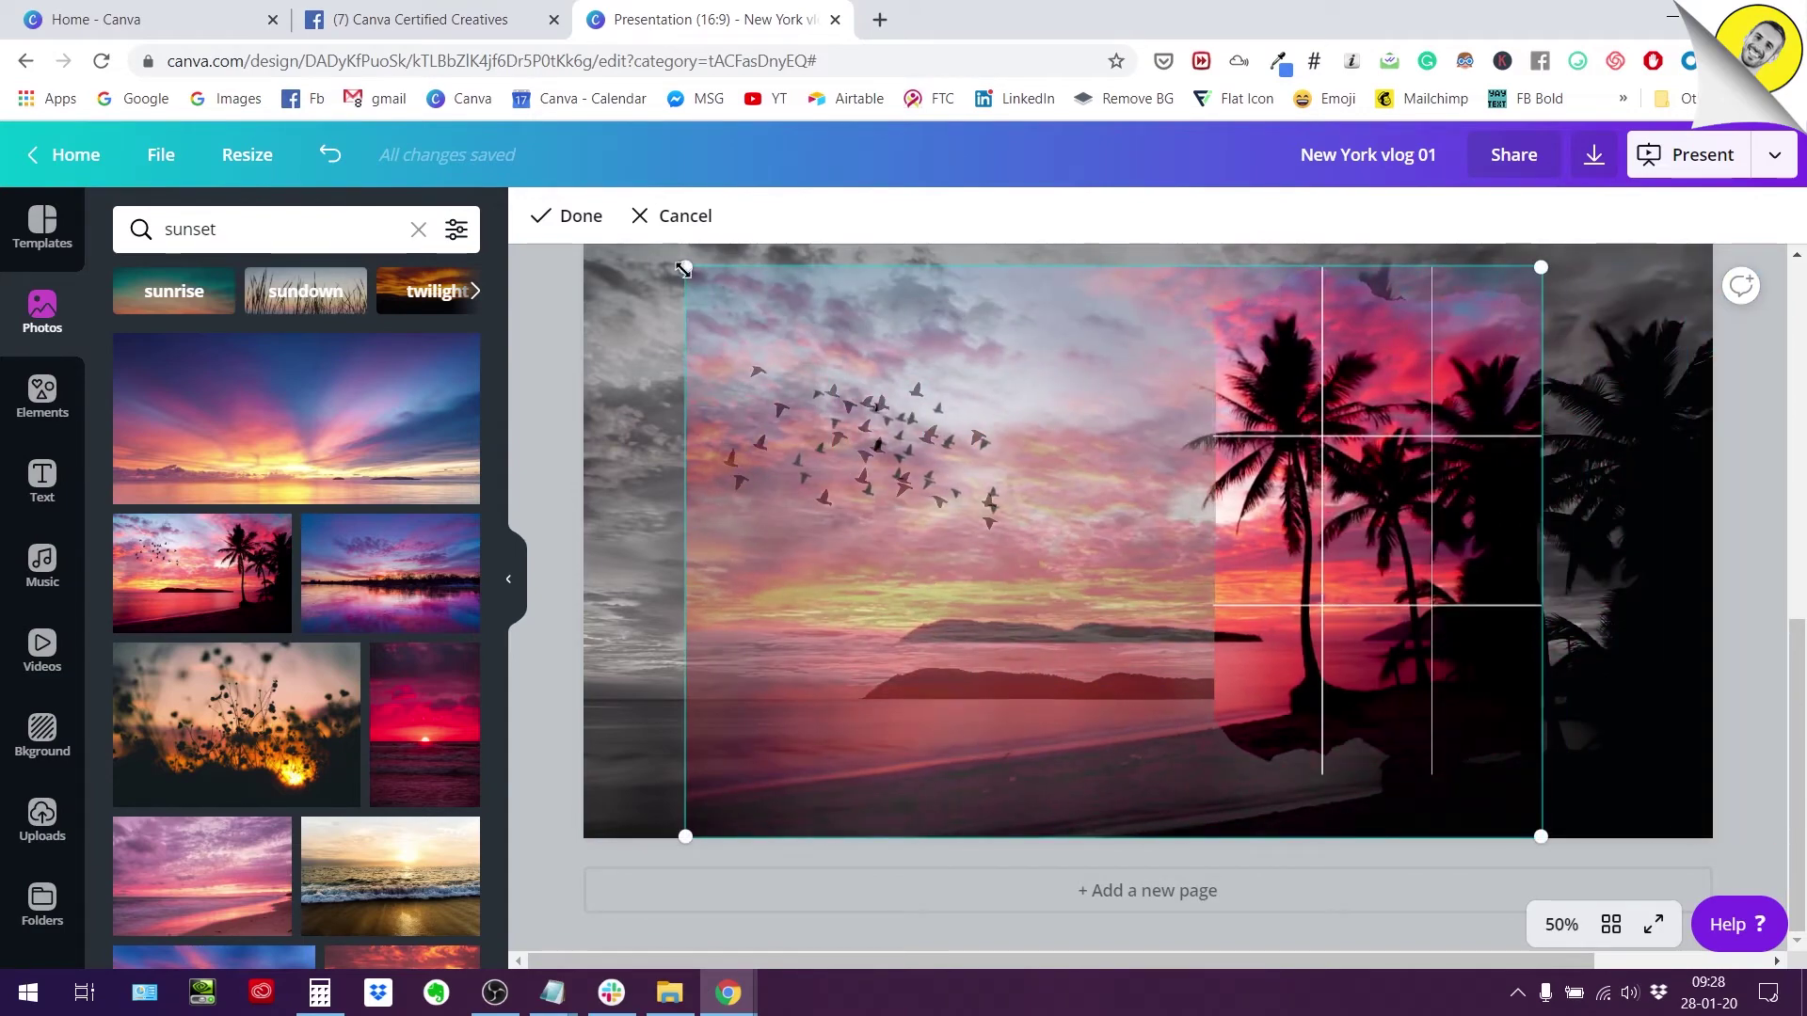
drag(684, 271, 581, 353)
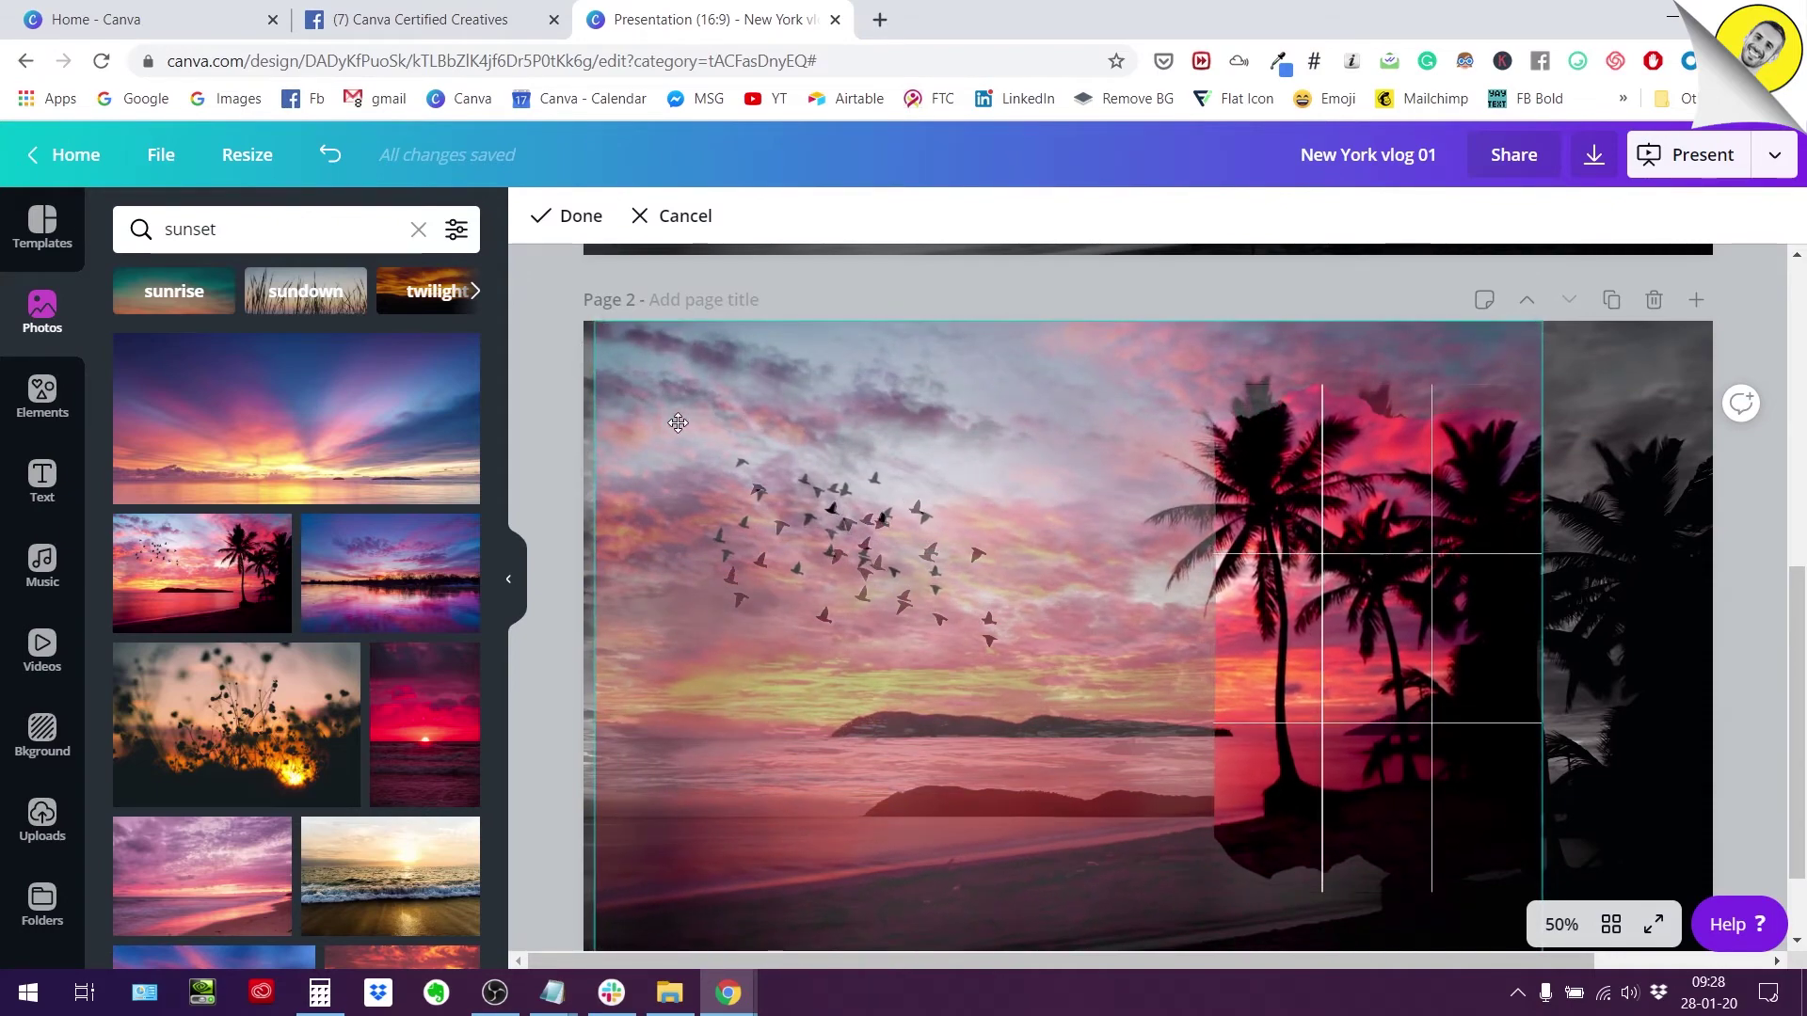
scroll(611, 917, down, 1)
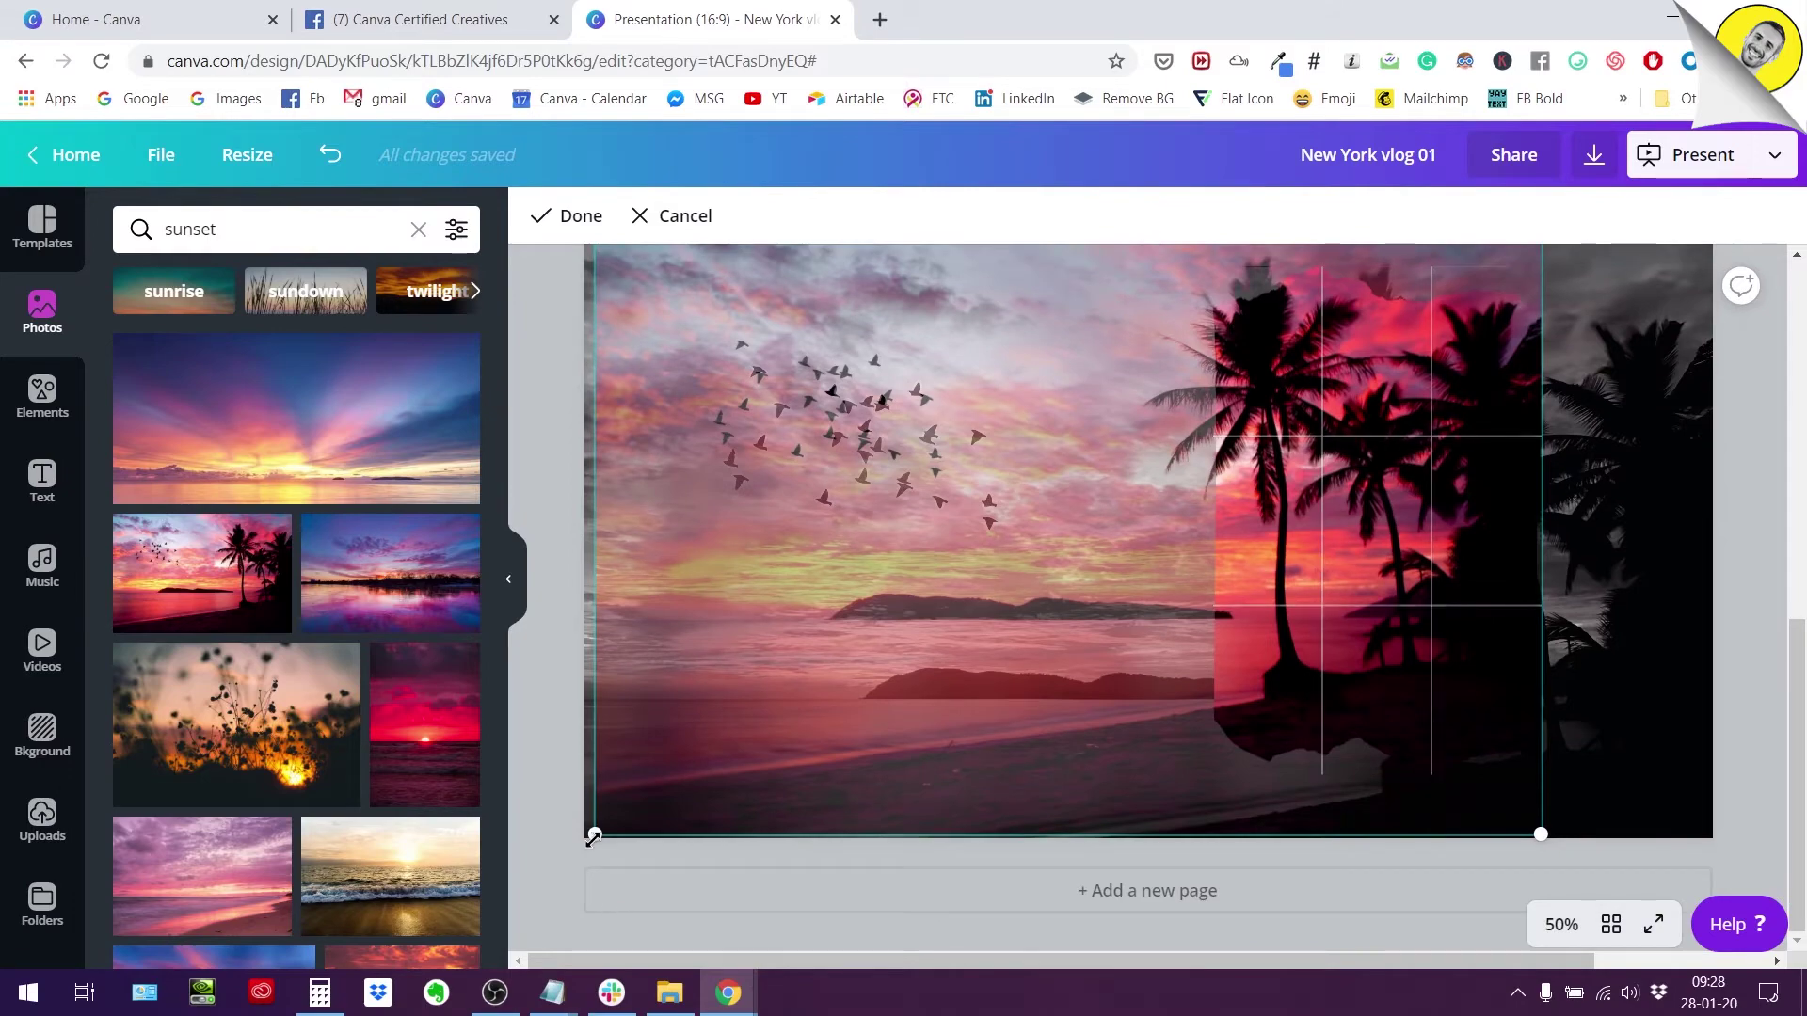
scroll(669, 715, up, 2)
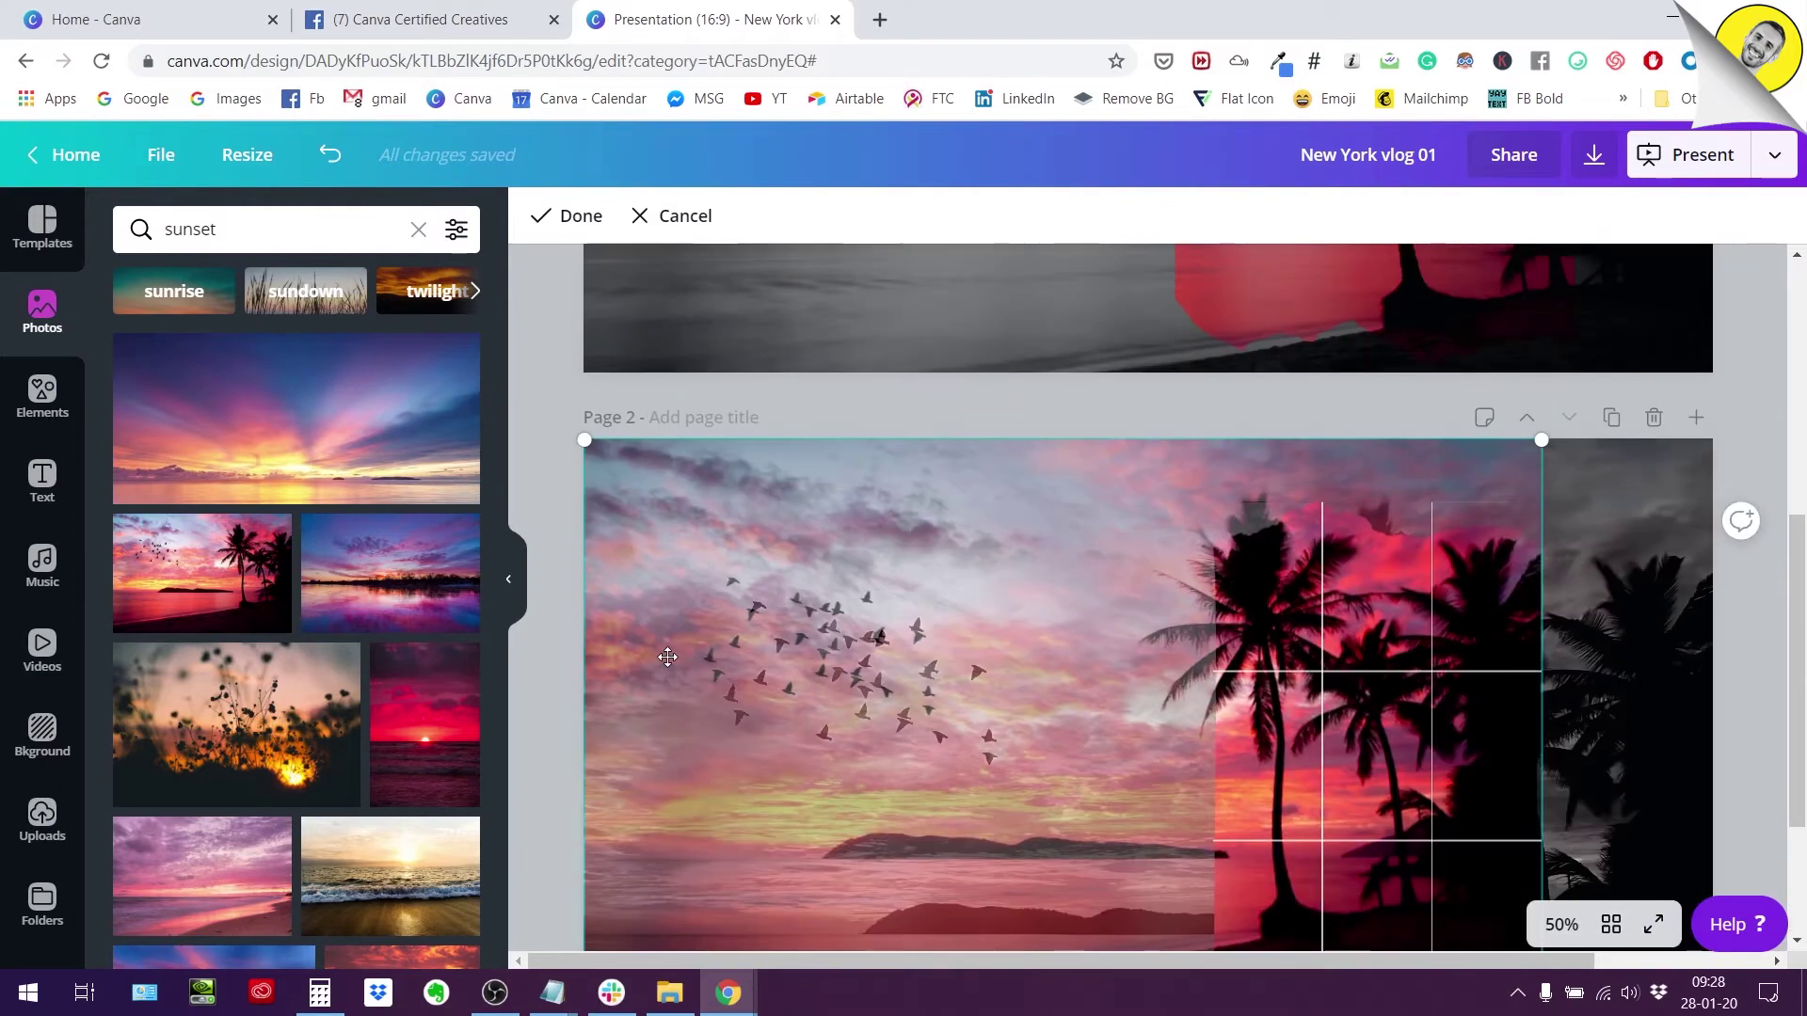
drag(669, 704, 713, 724)
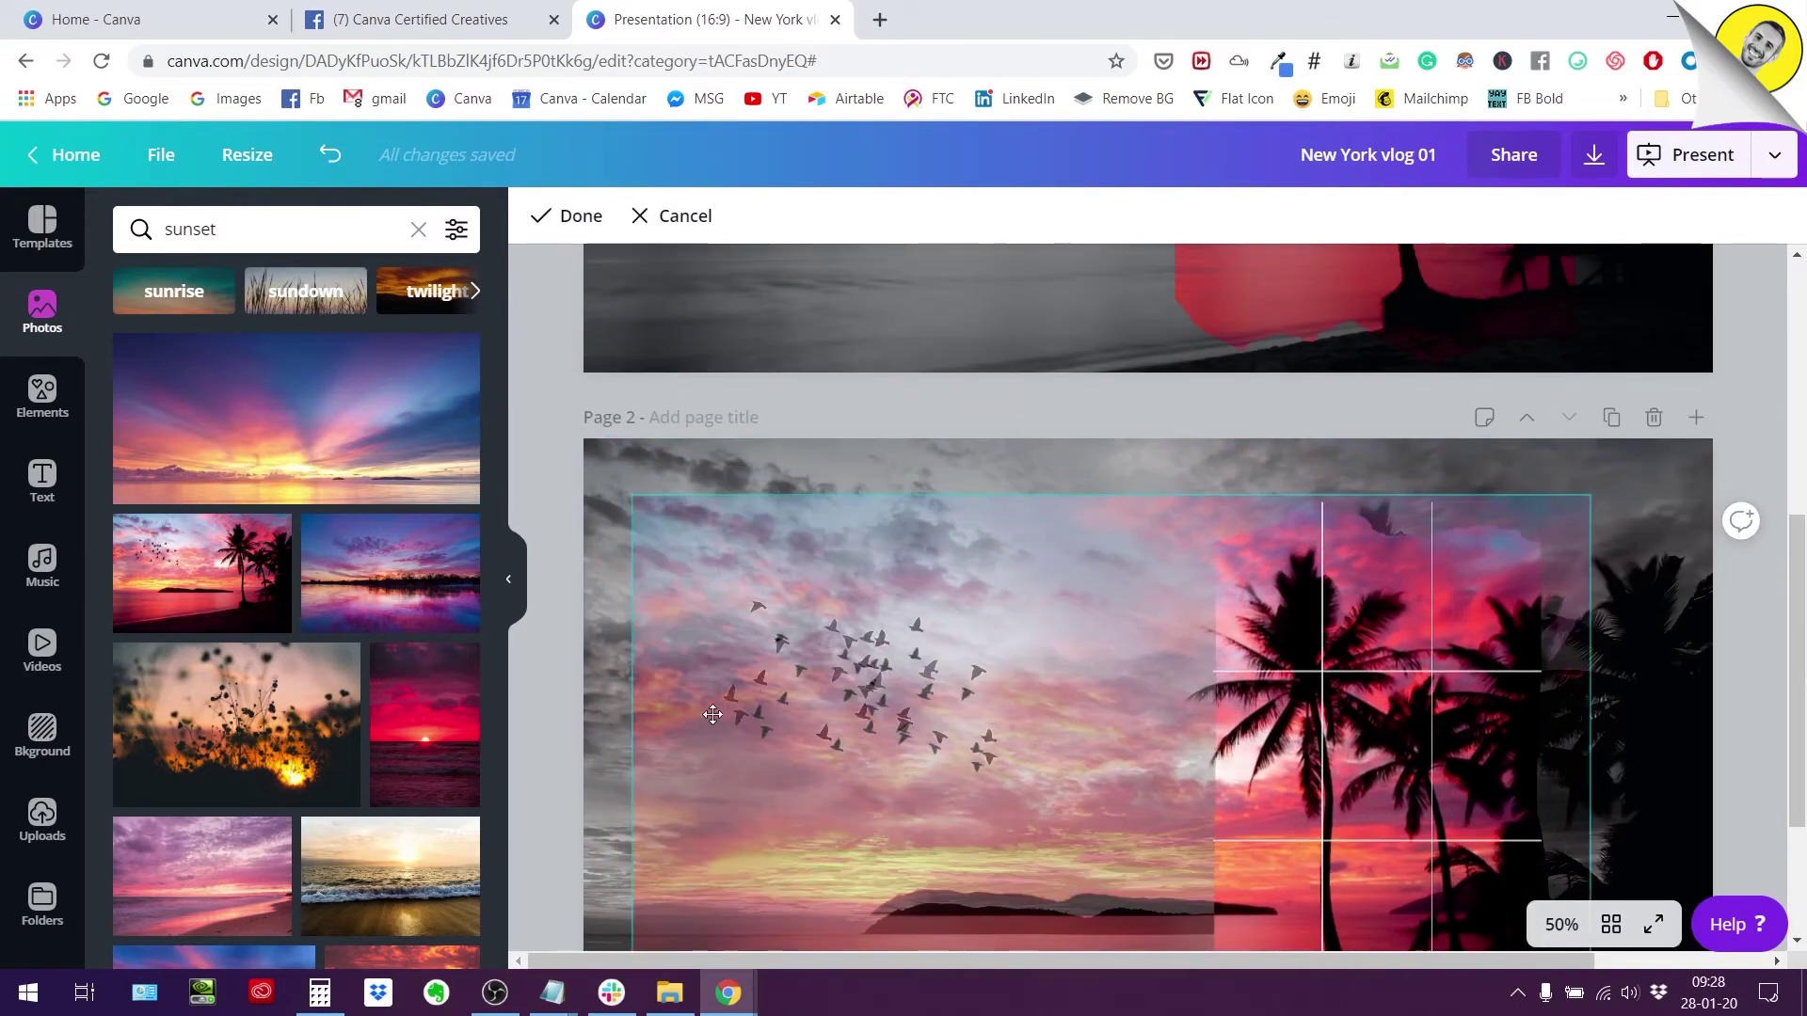
drag(701, 556, 644, 496)
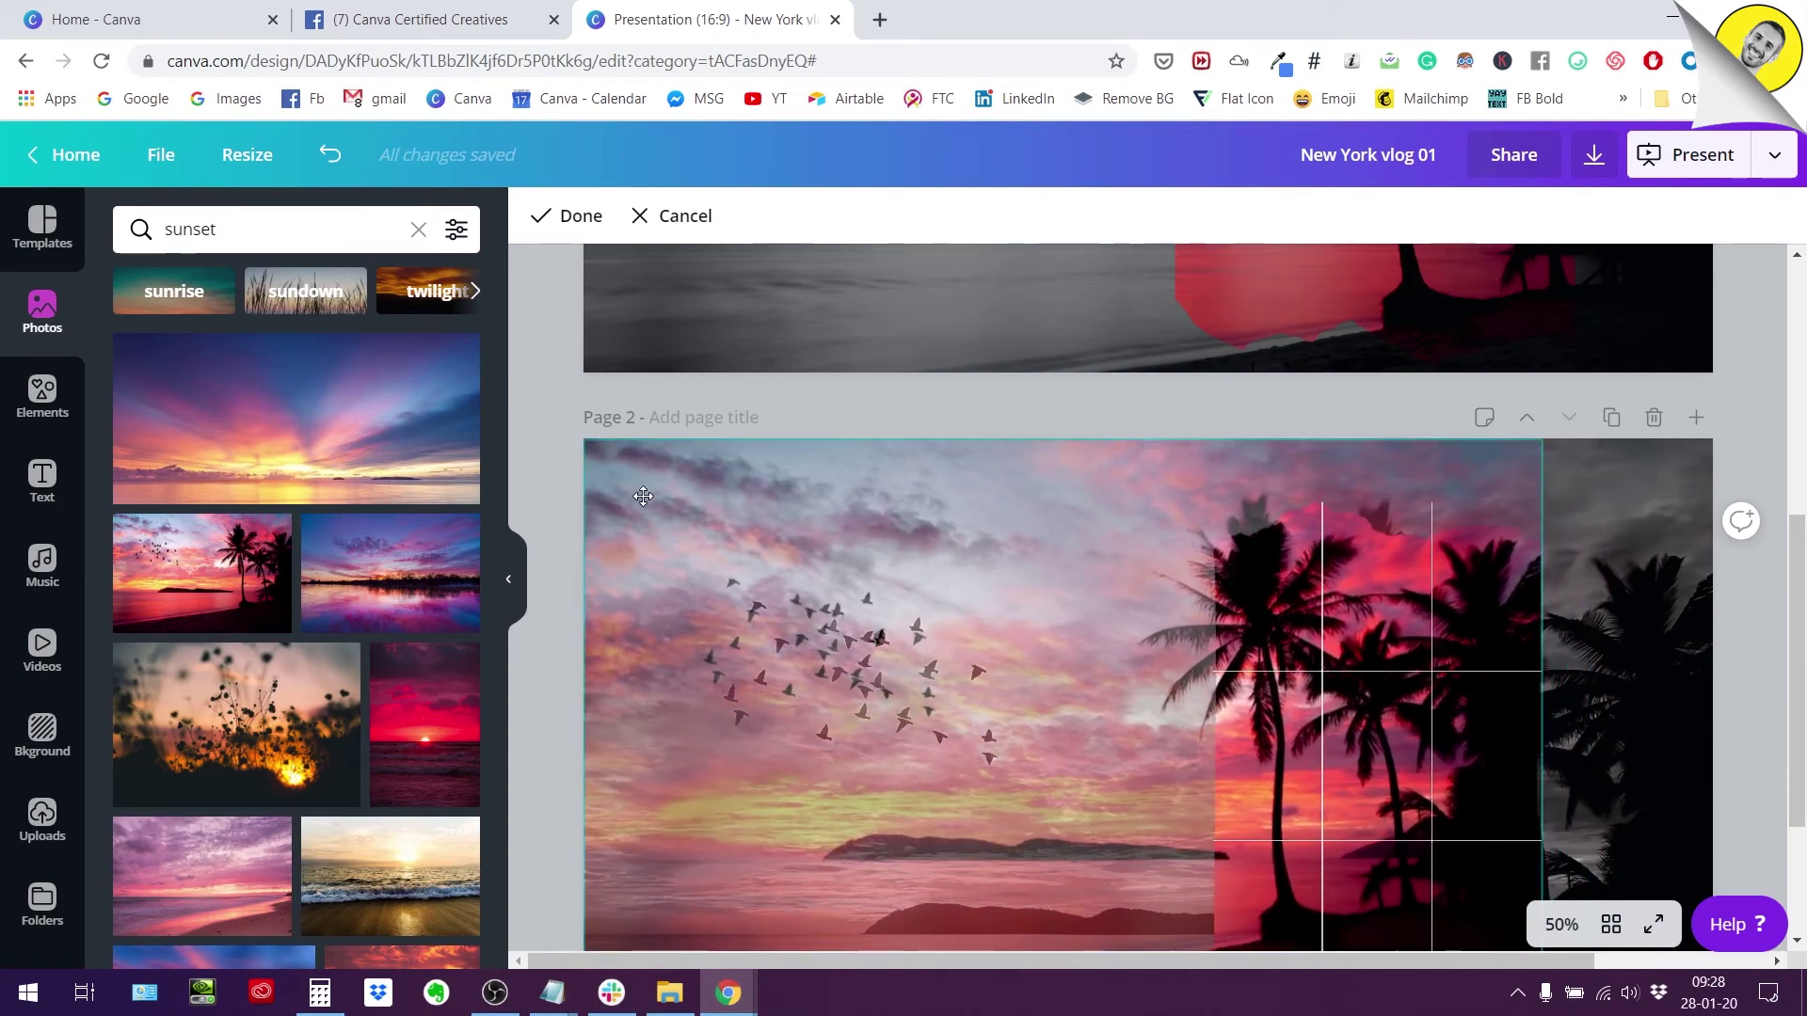
scroll(788, 559, down, 3)
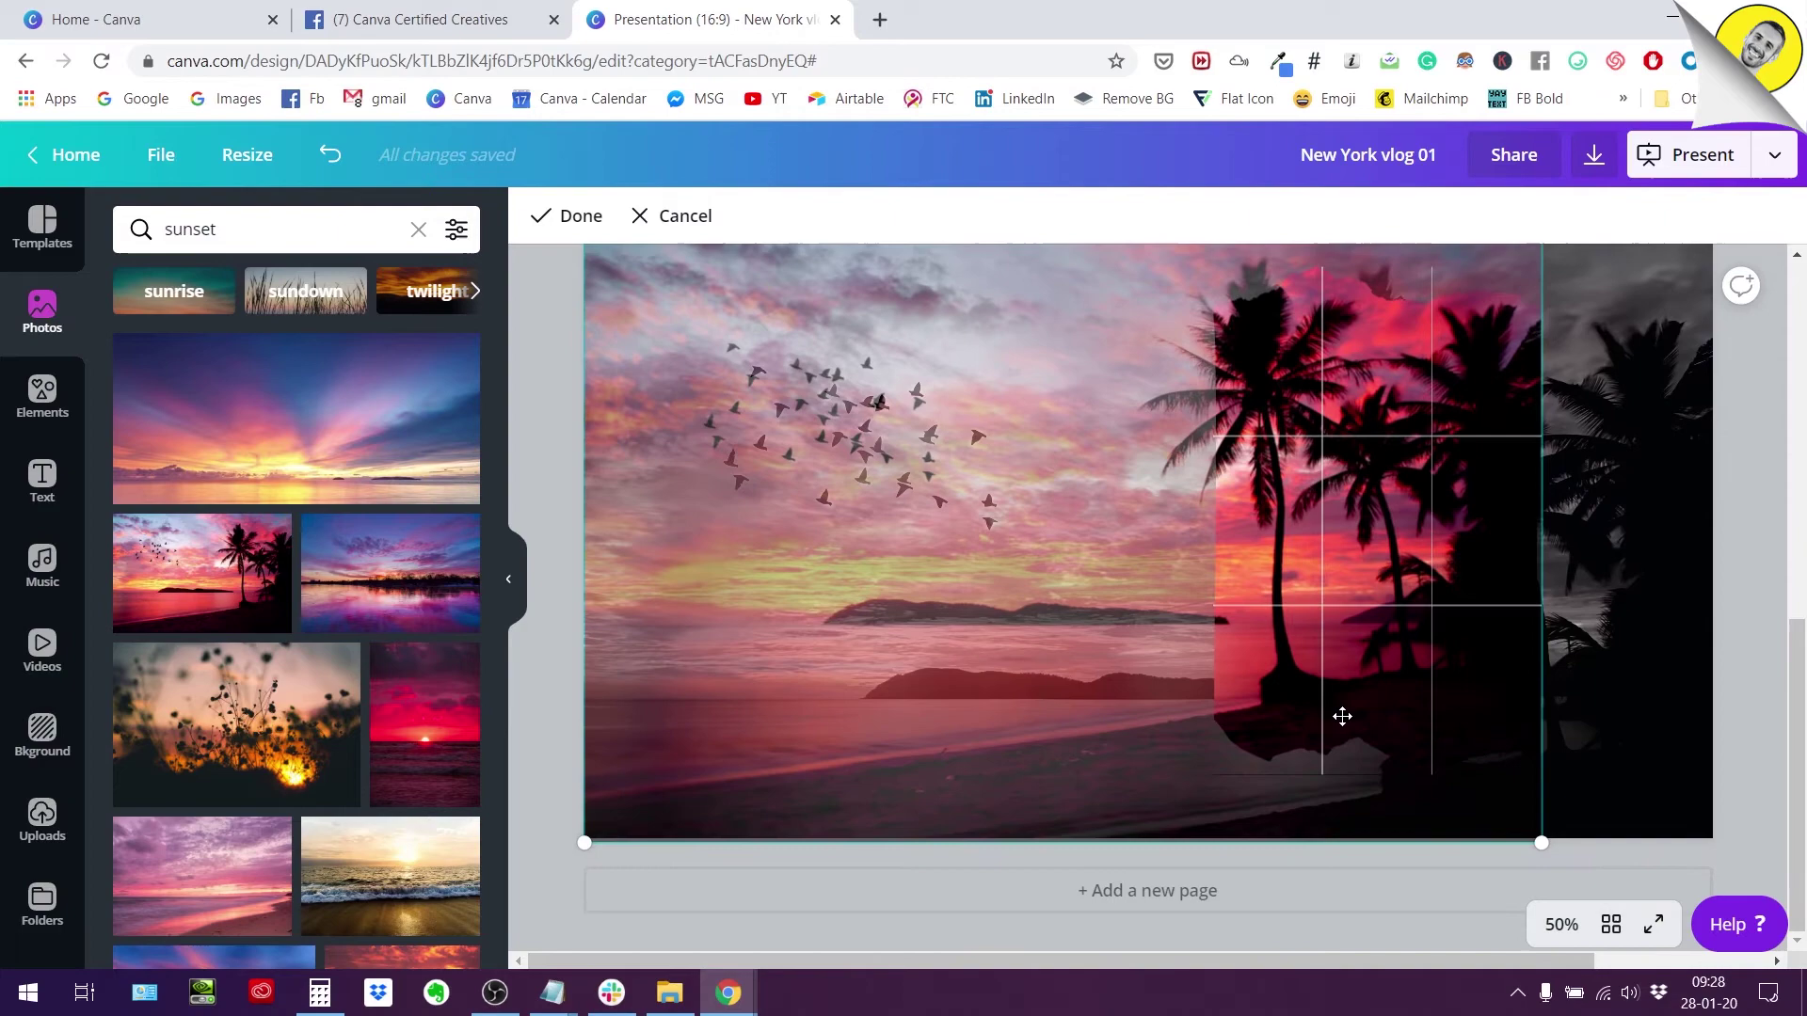
drag(1542, 844, 1716, 960)
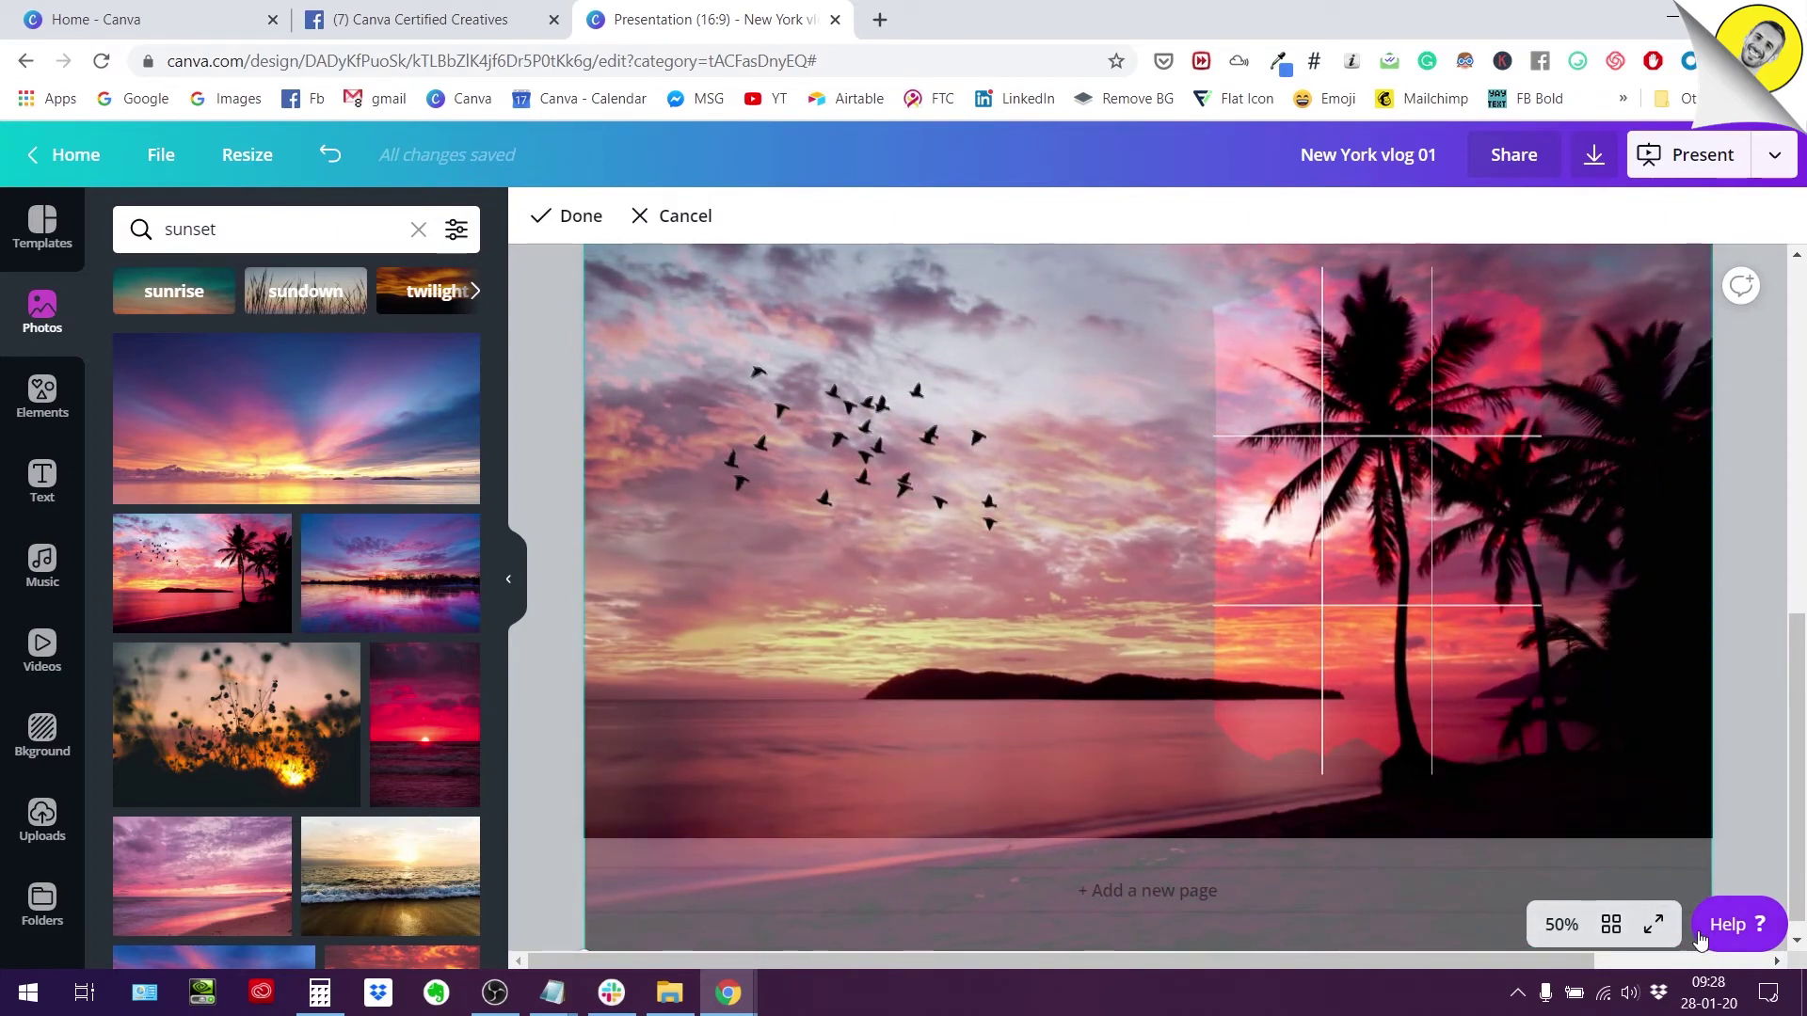
Confirm the crop and select the palm photo inside the torn-paper frame.
key(Return)
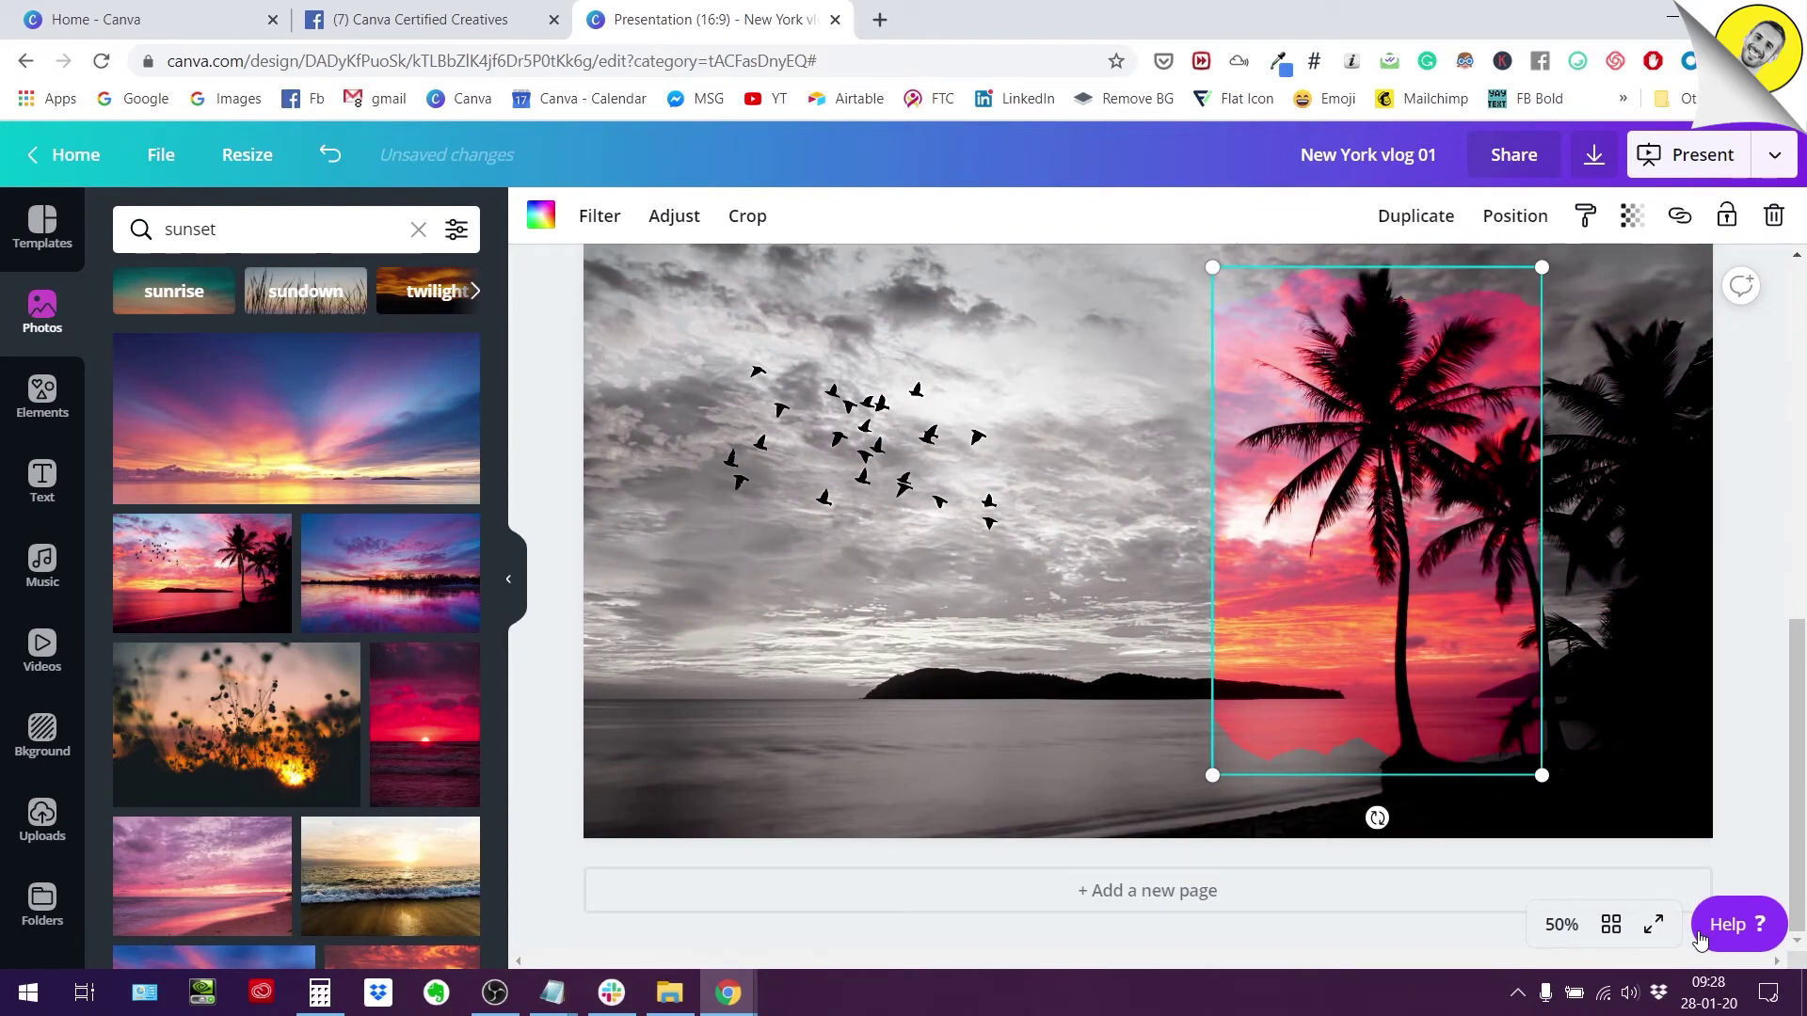
scroll(1357, 730, up, 2)
click(1043, 697)
scroll(1042, 697, down, 2)
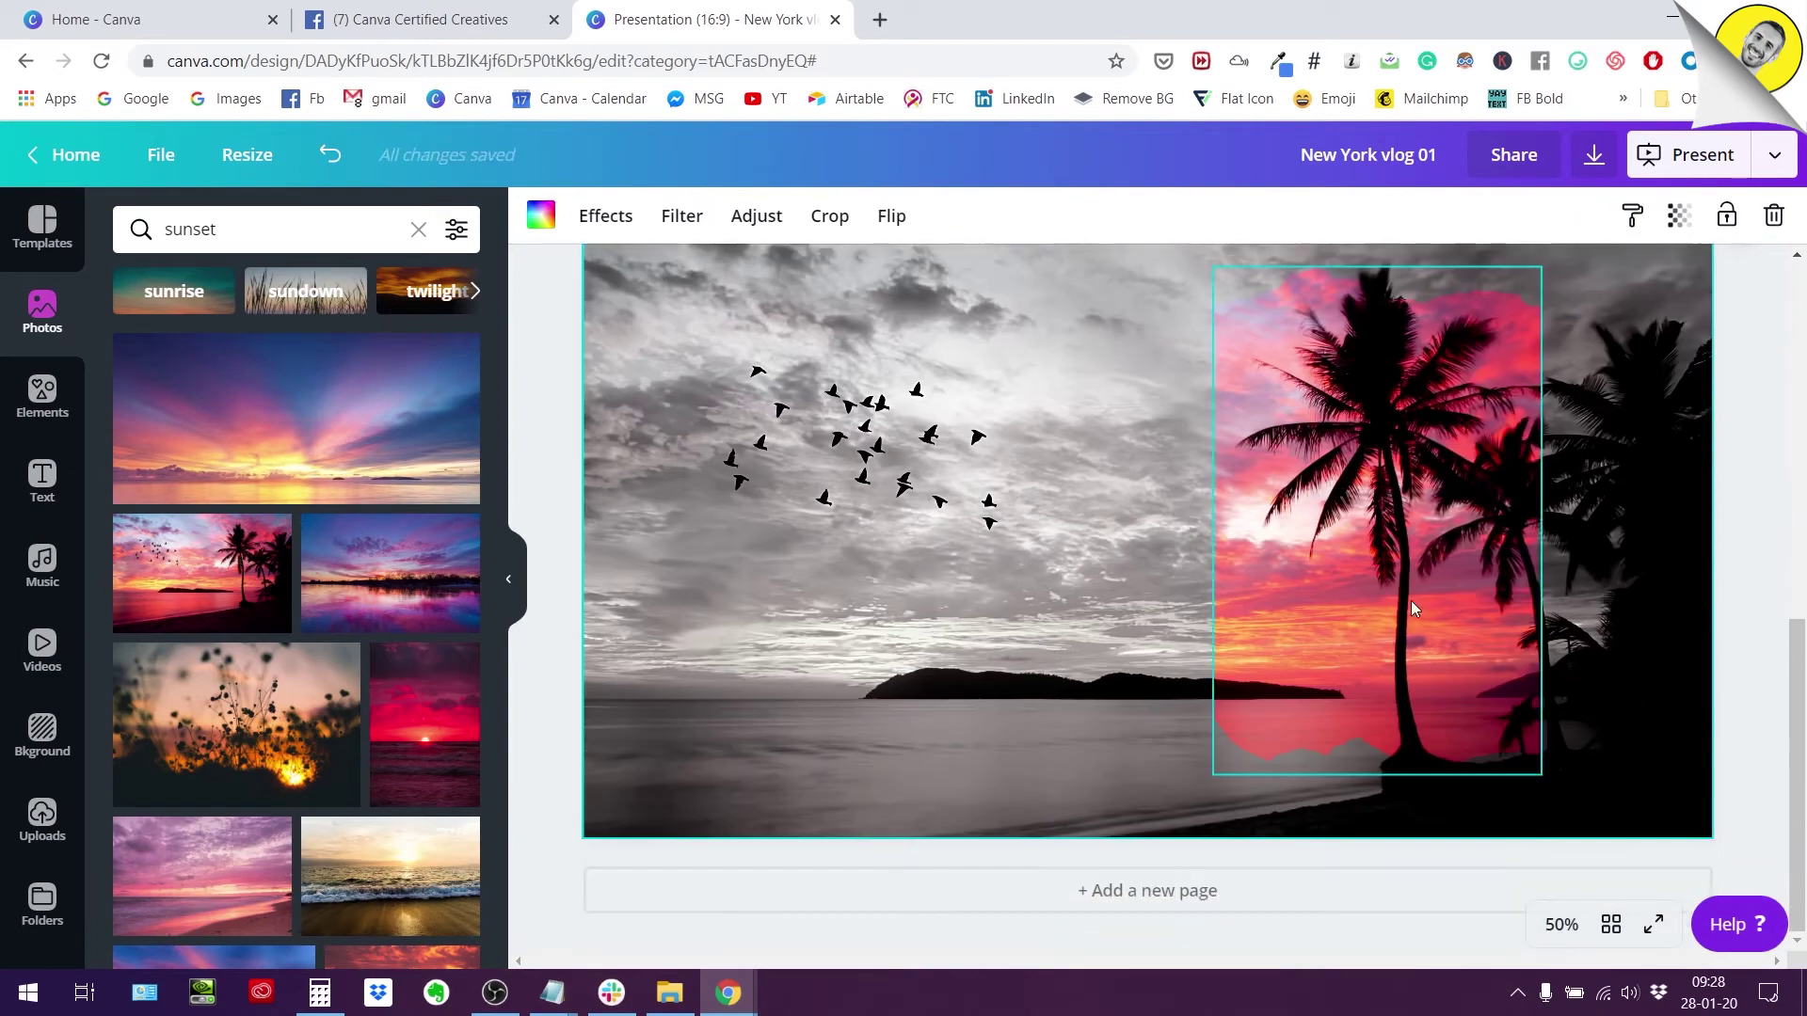
click(1223, 460)
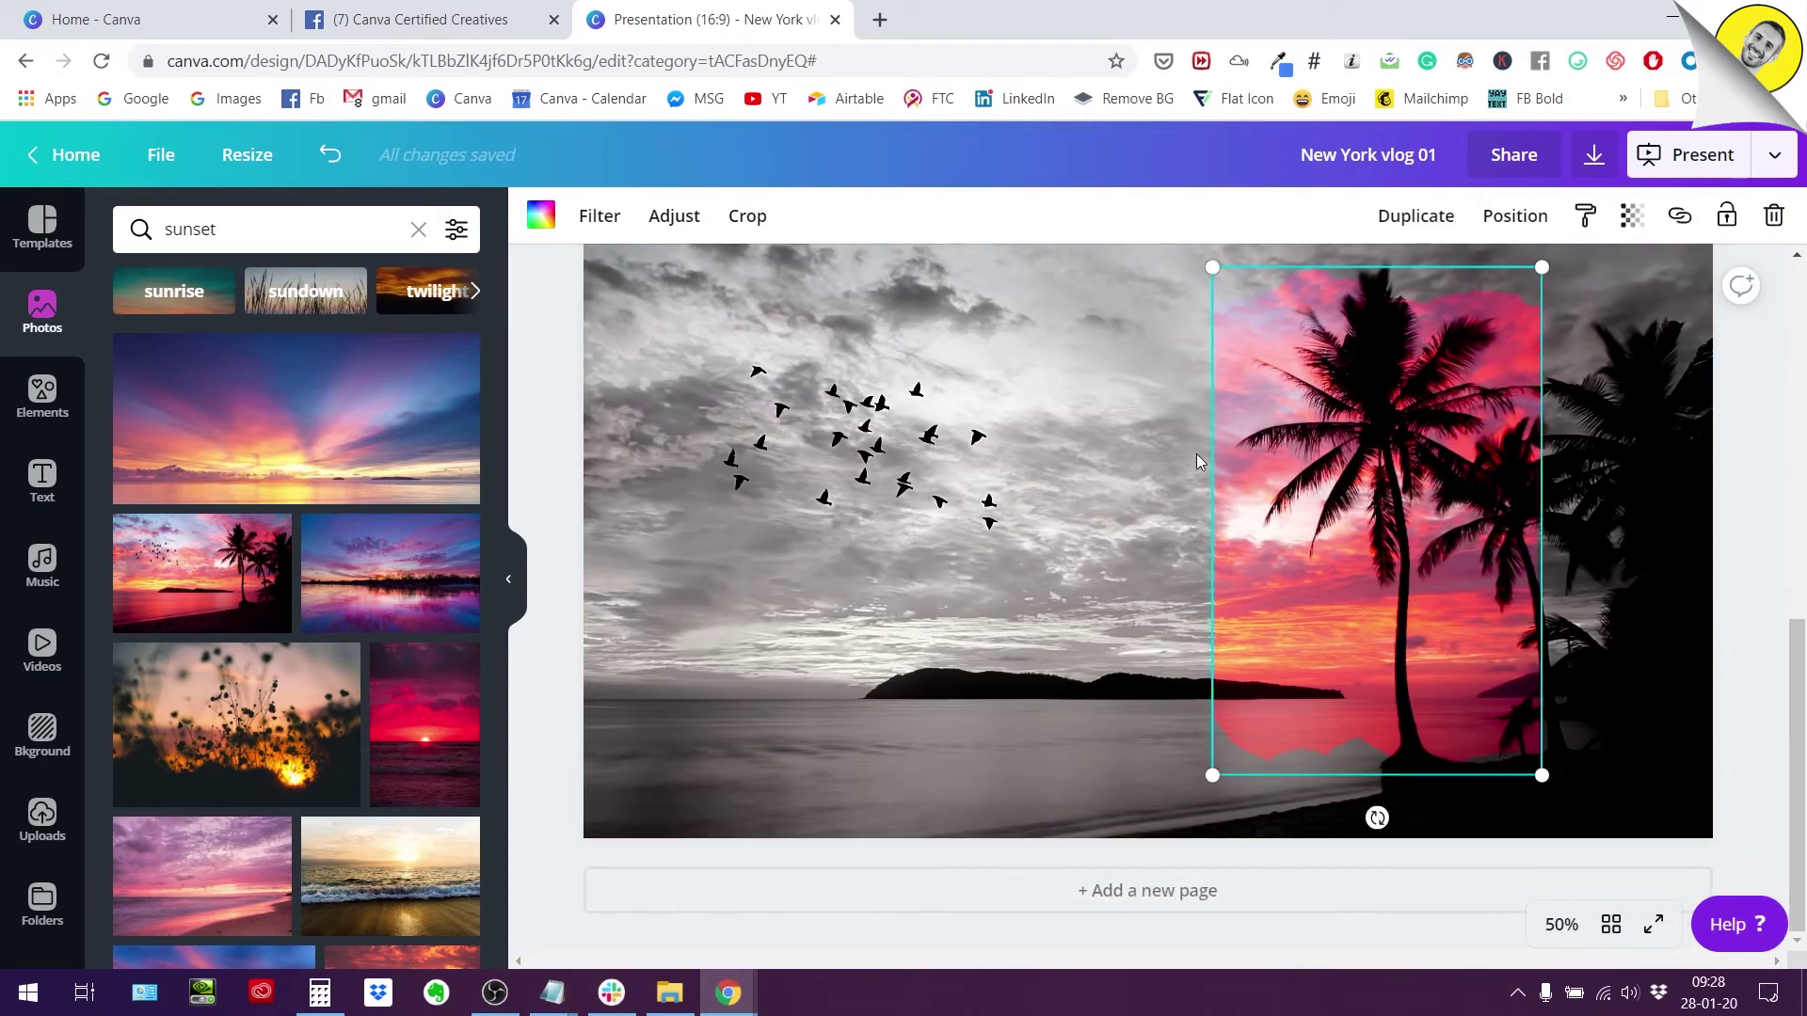
scroll(1415, 460, up, 1)
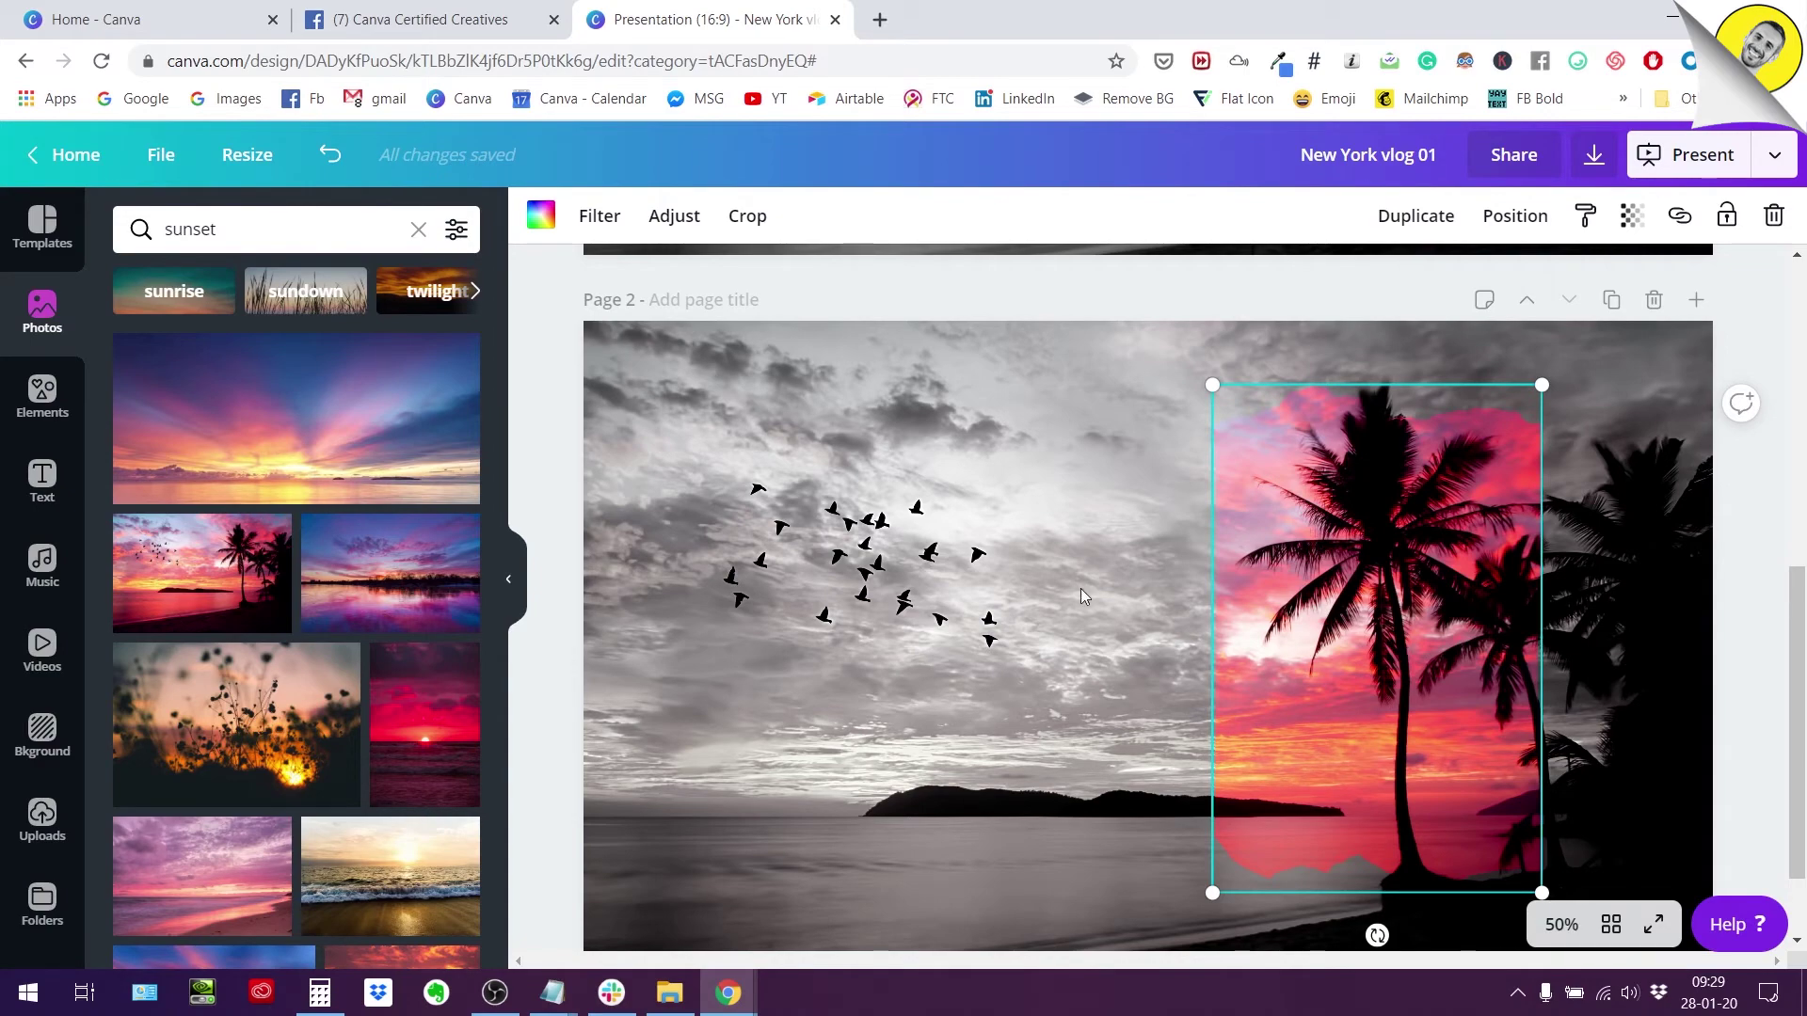
click(1383, 617)
Preview Summer, Festive and Epic filters, then give the framed photo the Solar filter.
click(599, 215)
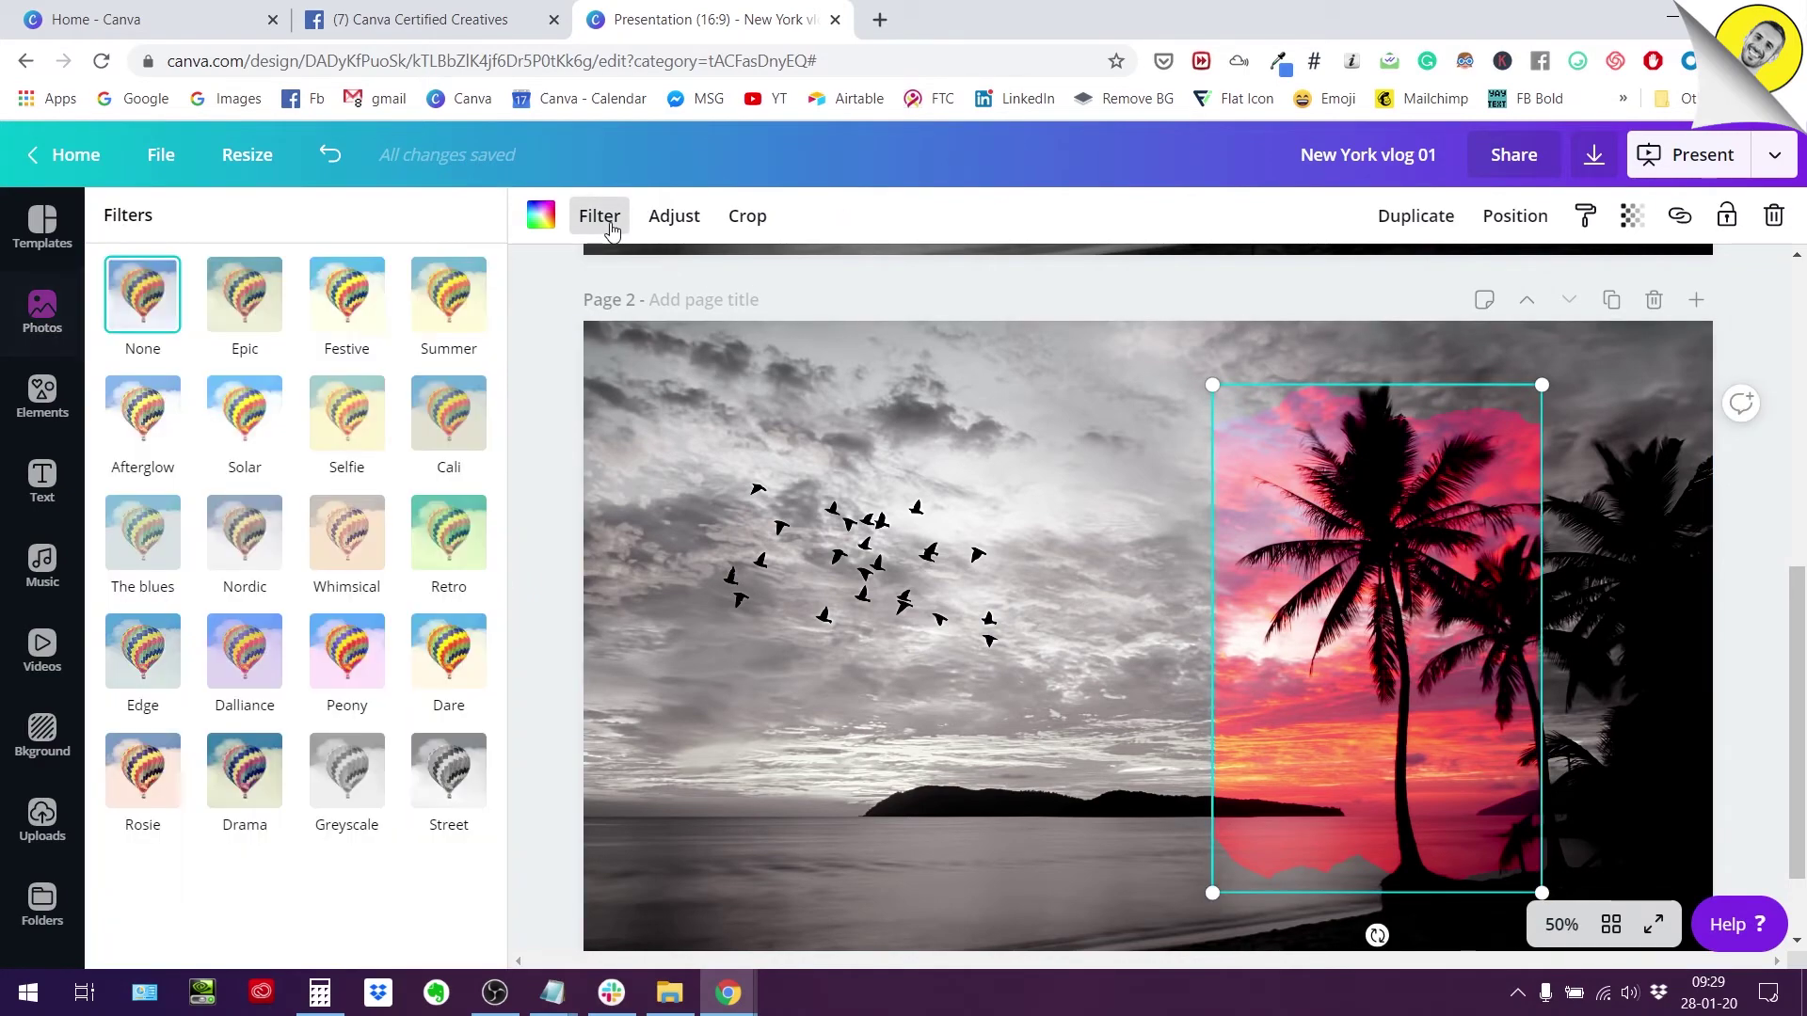
click(465, 321)
click(353, 311)
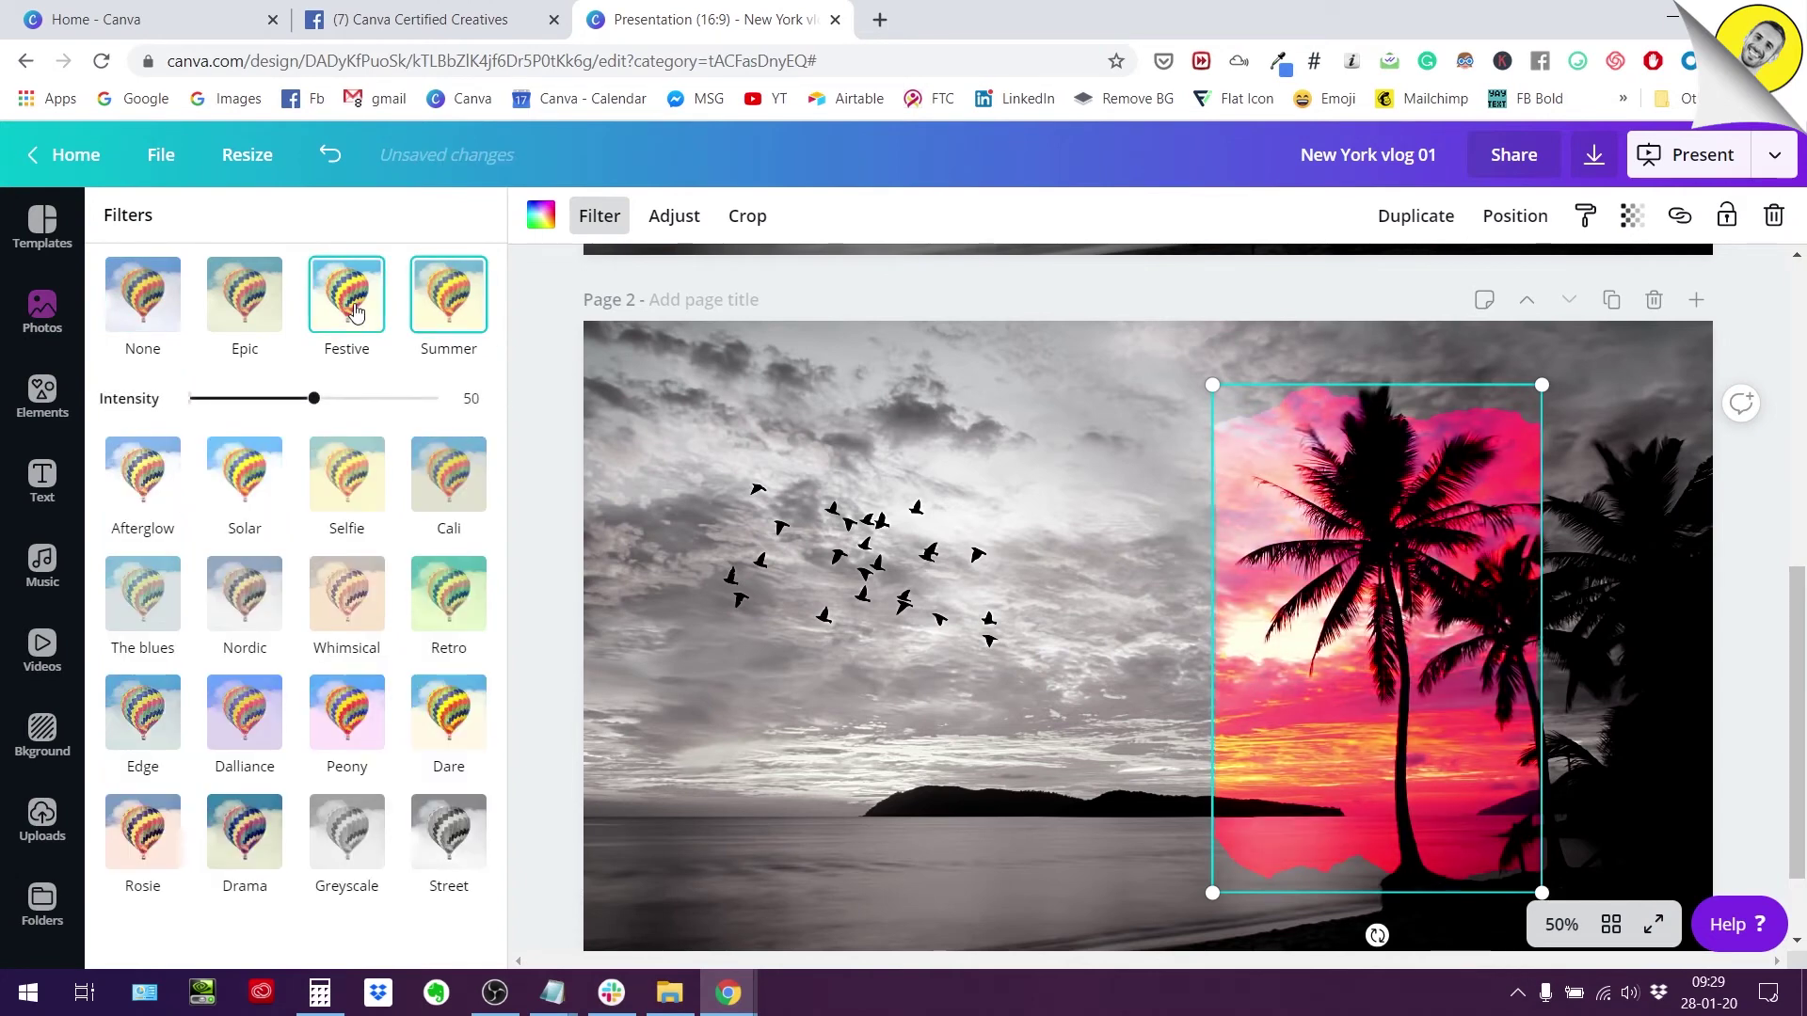
click(246, 315)
click(146, 301)
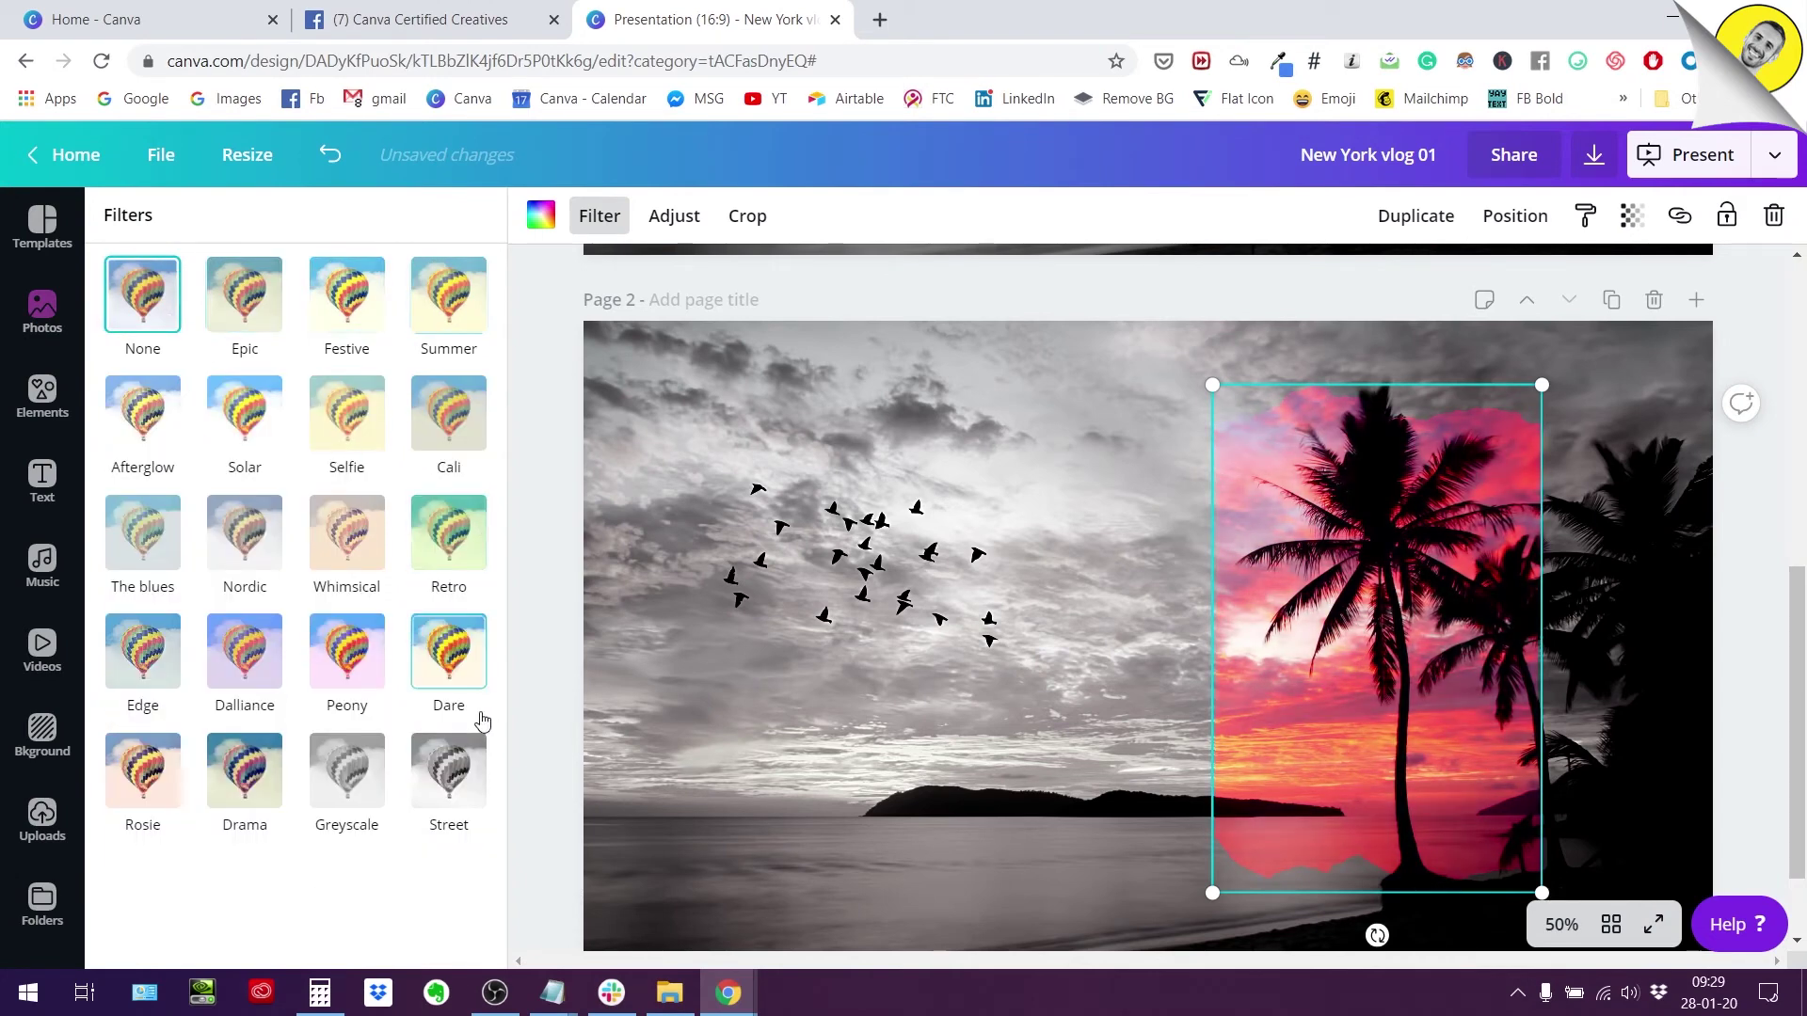
click(445, 324)
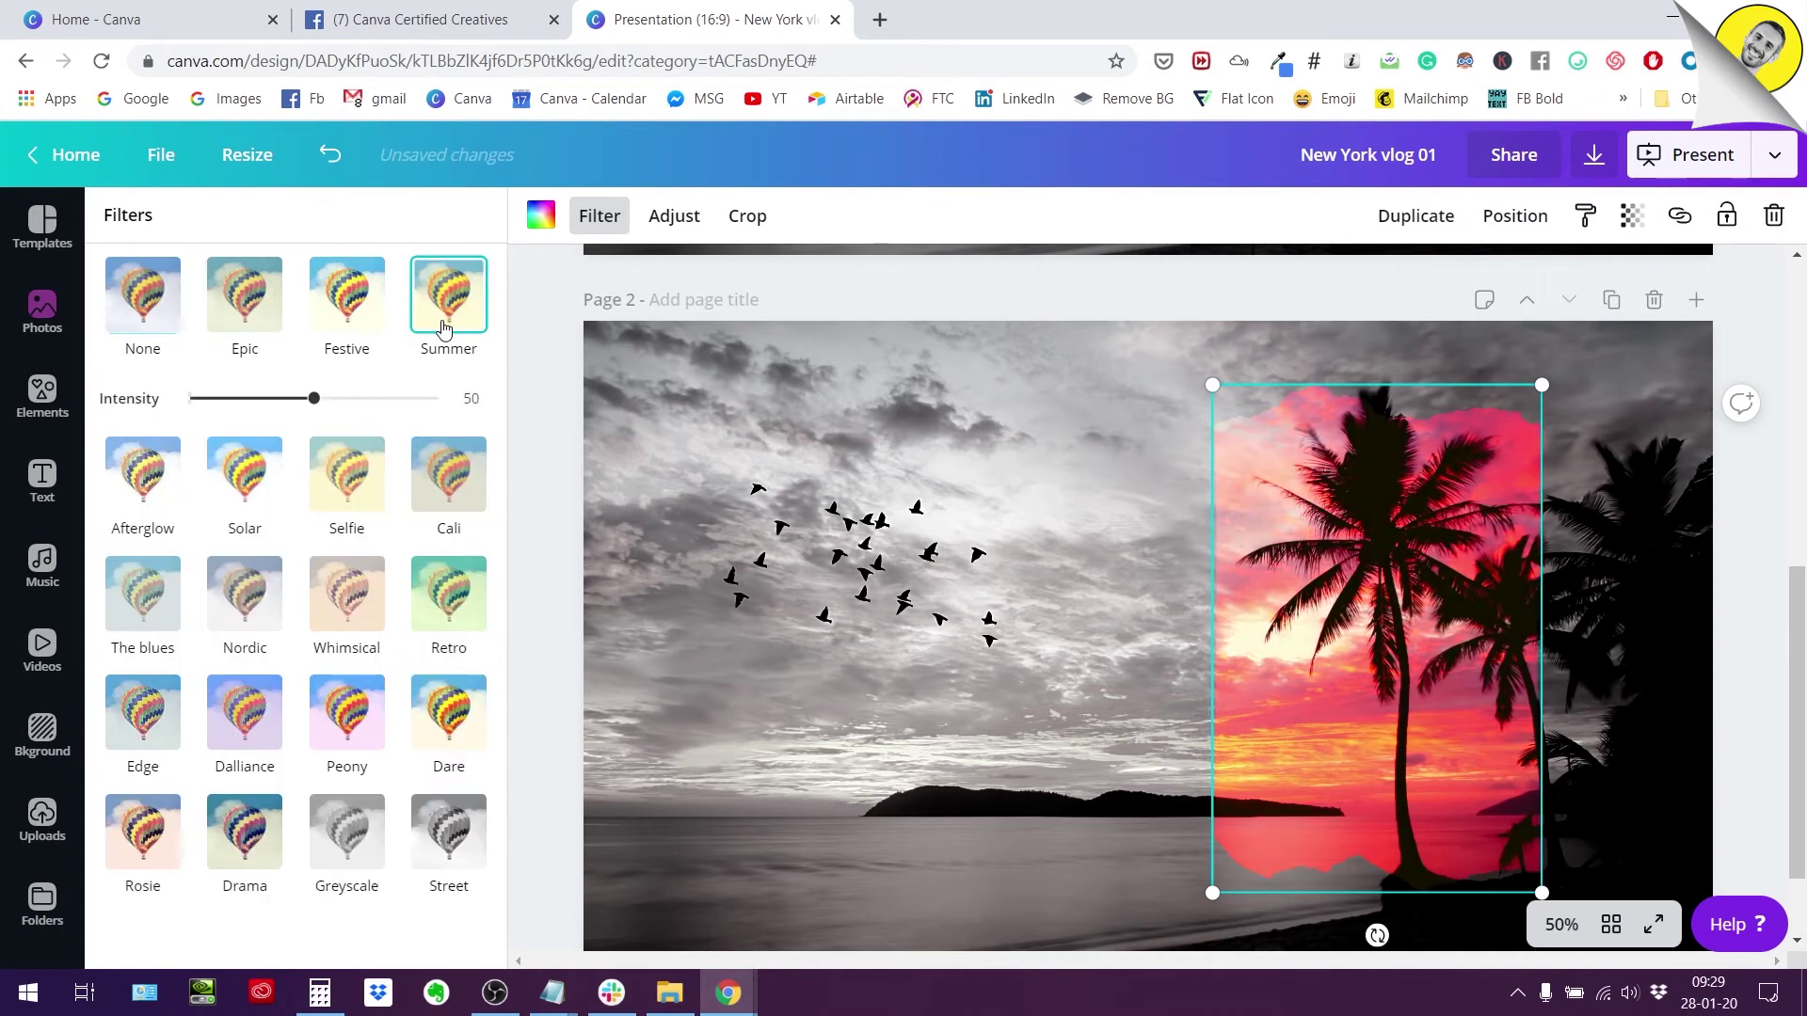
click(251, 482)
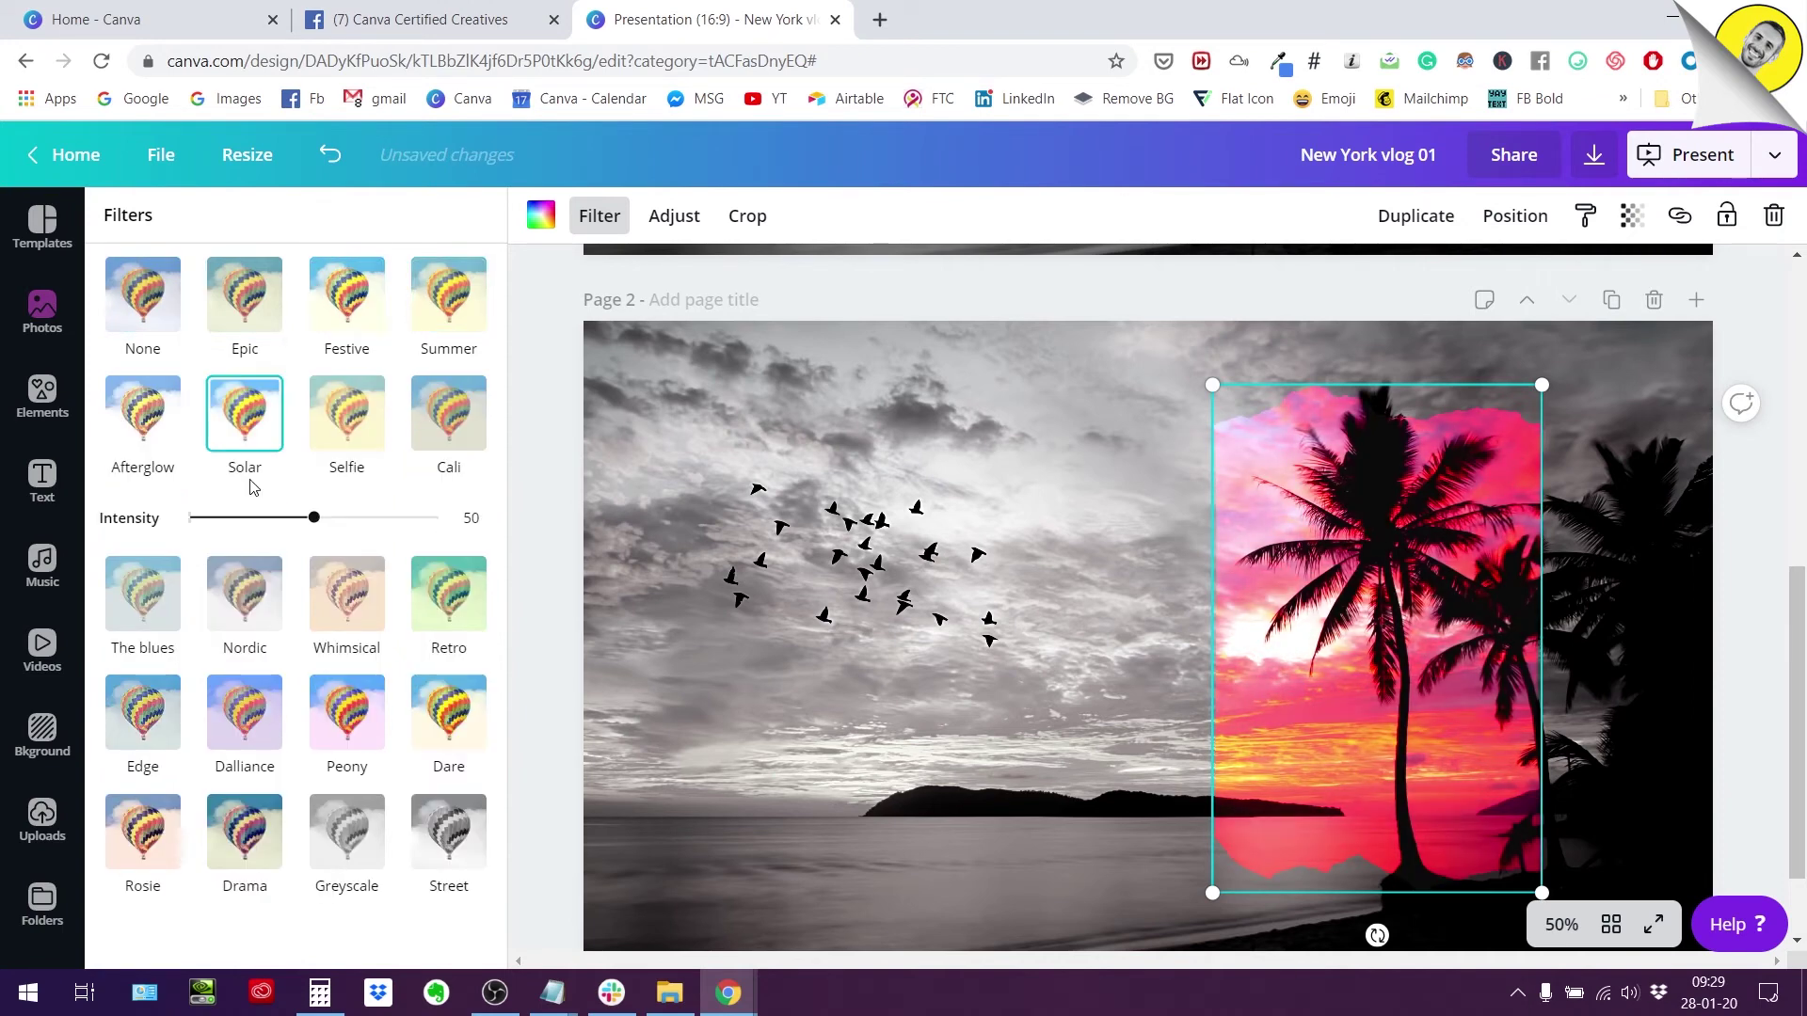